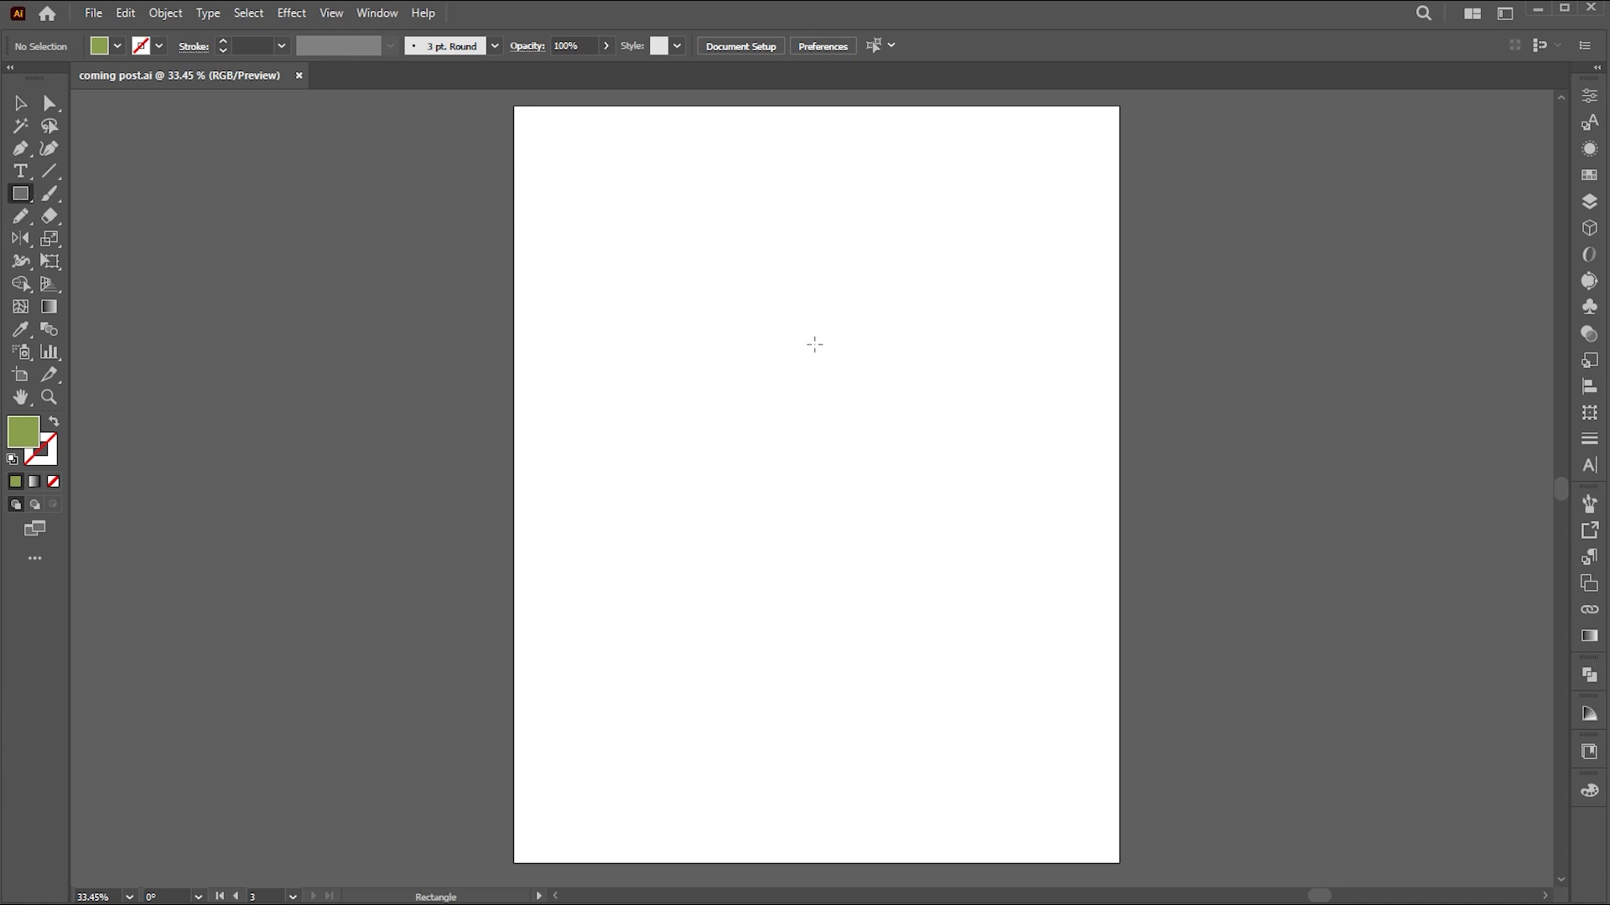
- Draw a tall green rectangle about 170 × 874 px and duplicate it into a row of four evenly spaced strips
left_click_drag(625, 370, 707, 730)
key("v")
left_click(796, 530)
left_click_drag(667, 486, 777, 493)
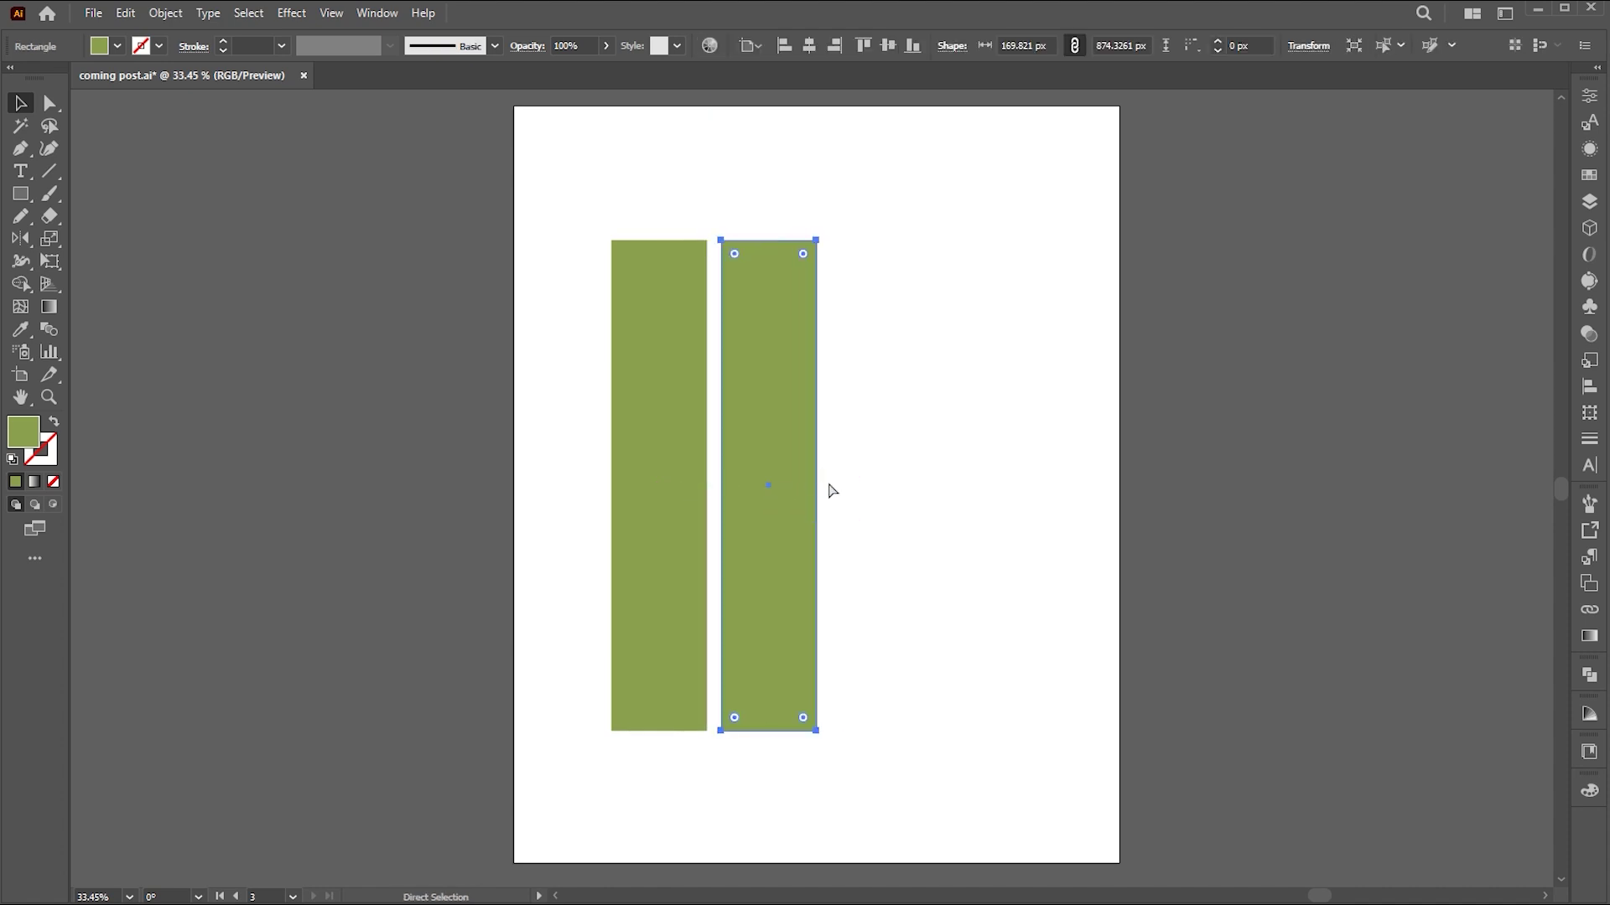
key("ctrl+d")
key("ctrl+d")
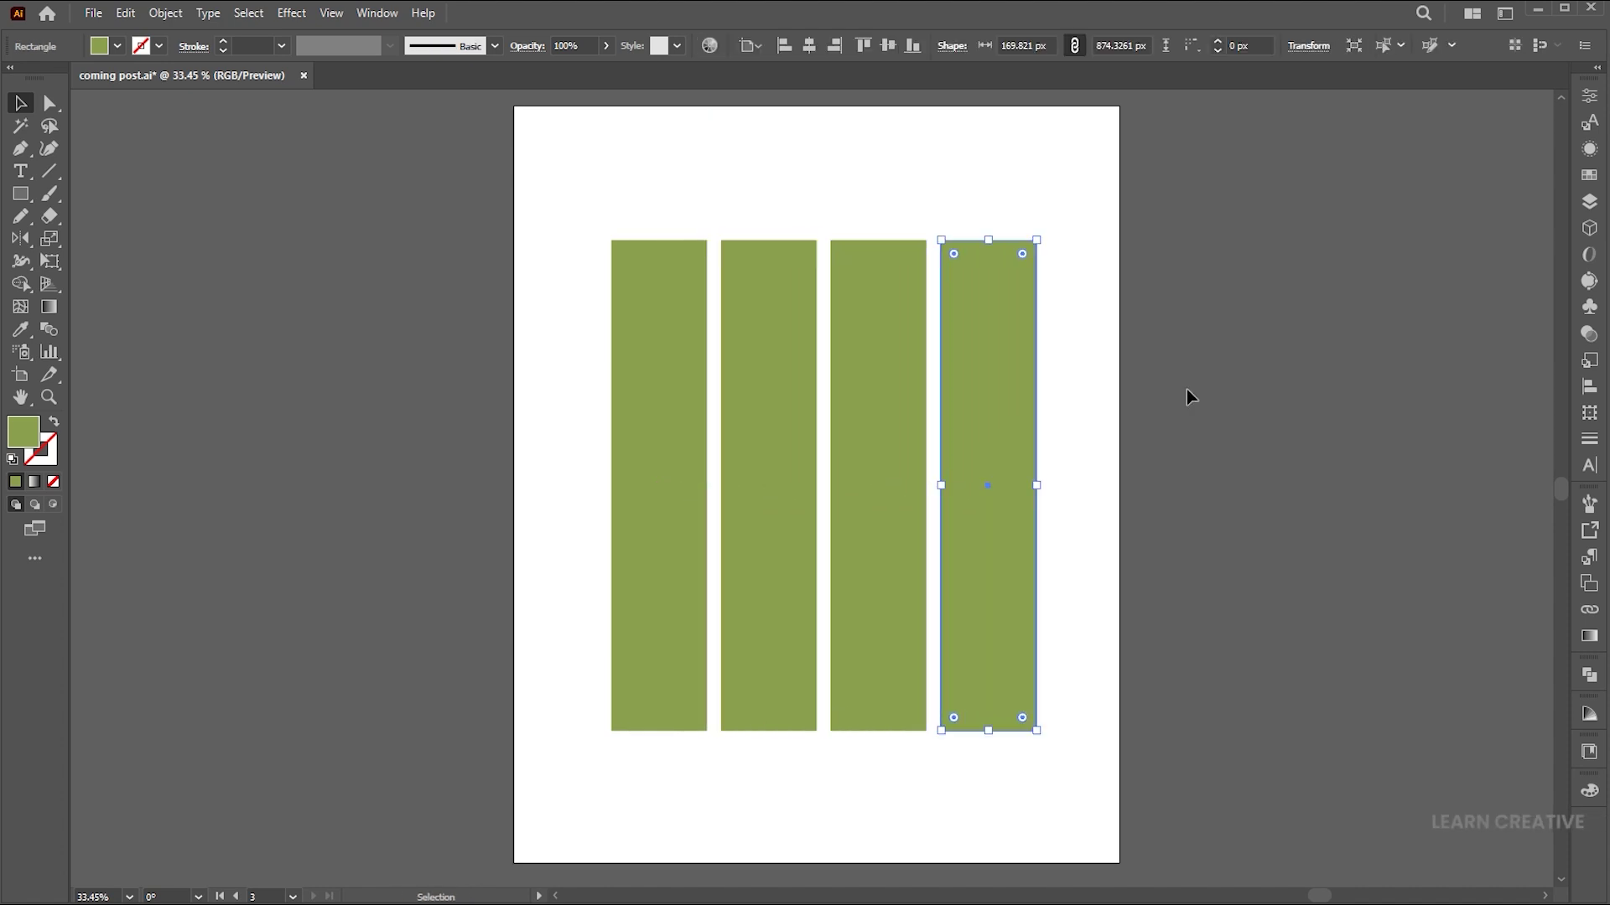
left_click(1240, 374)
left_click(1240, 374)
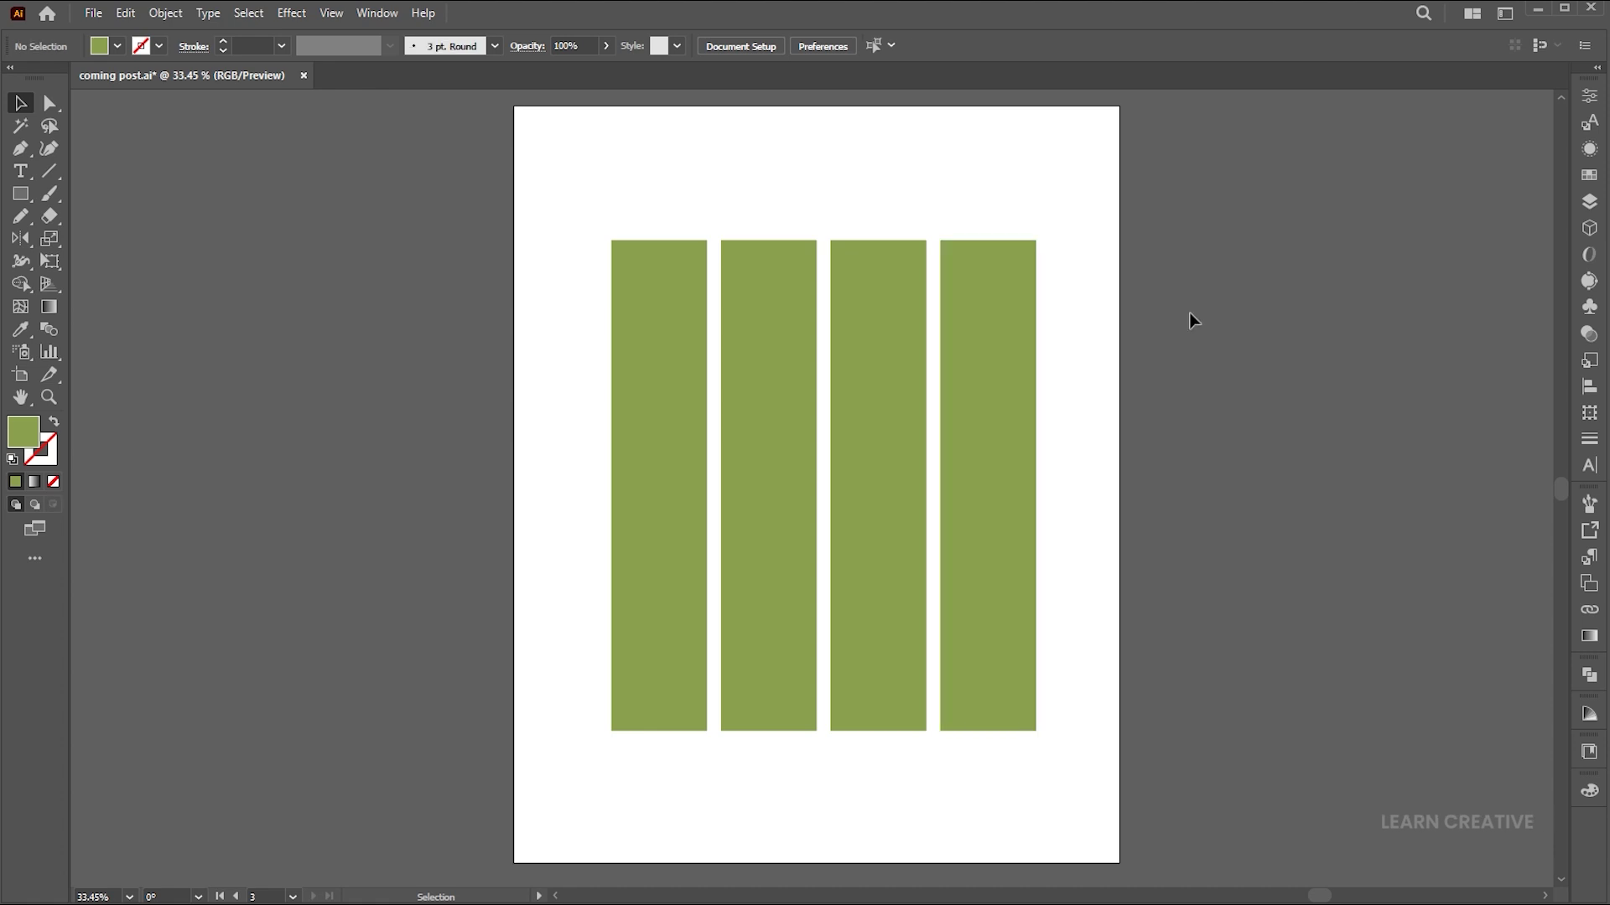
- Combine the four strips into one compound path and centre it on the artboard
left_click_drag(1094, 211, 607, 428)
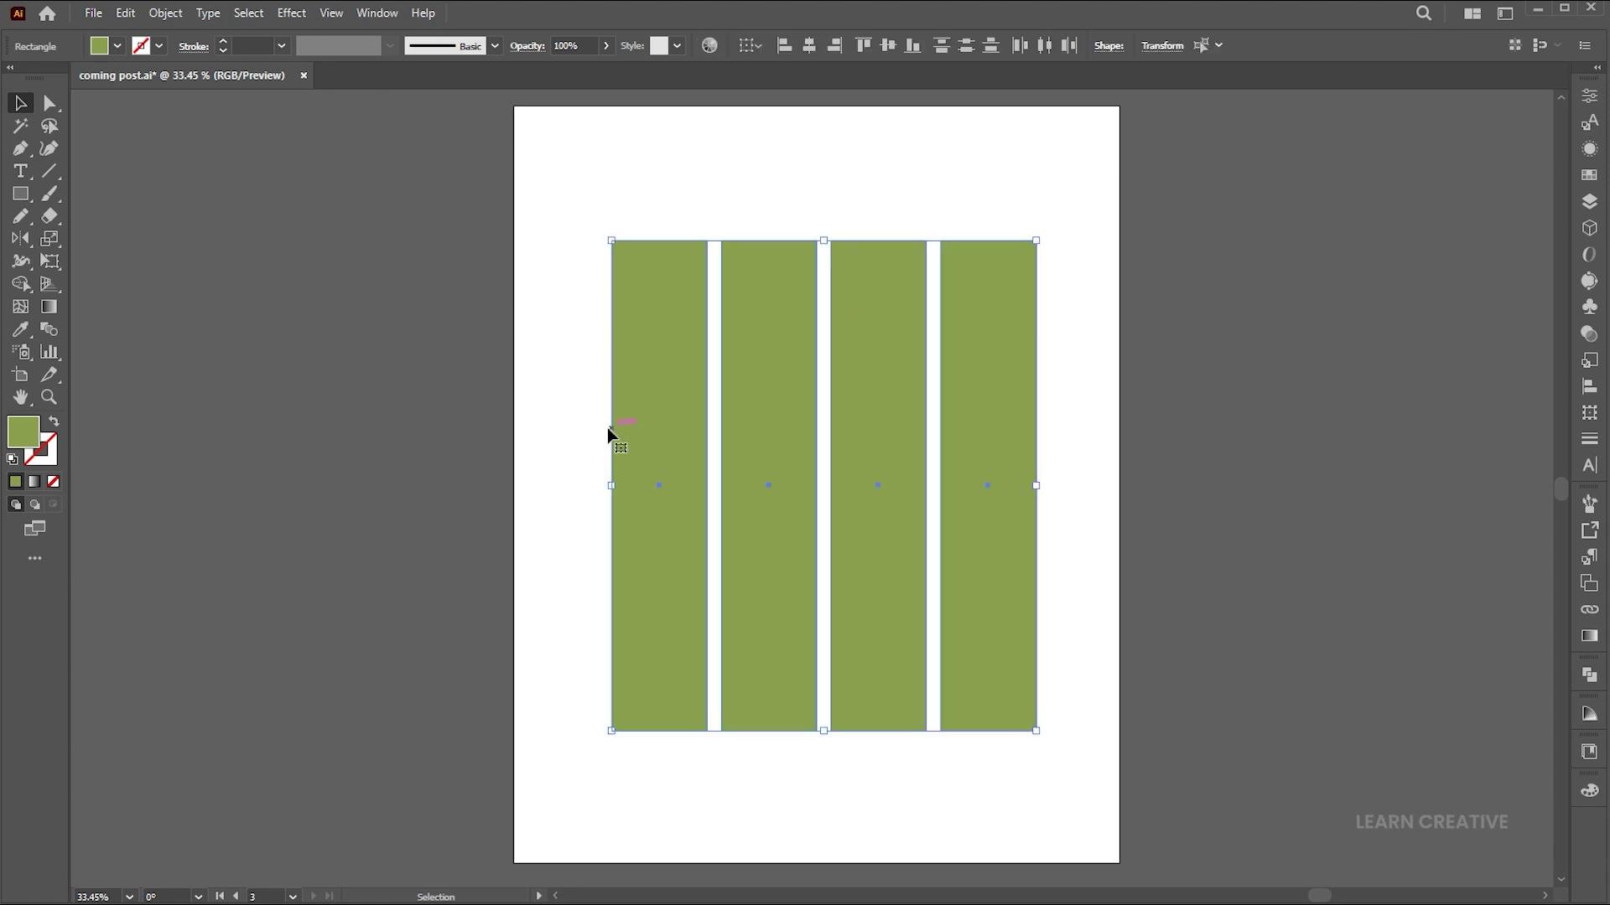
right_click(768, 290)
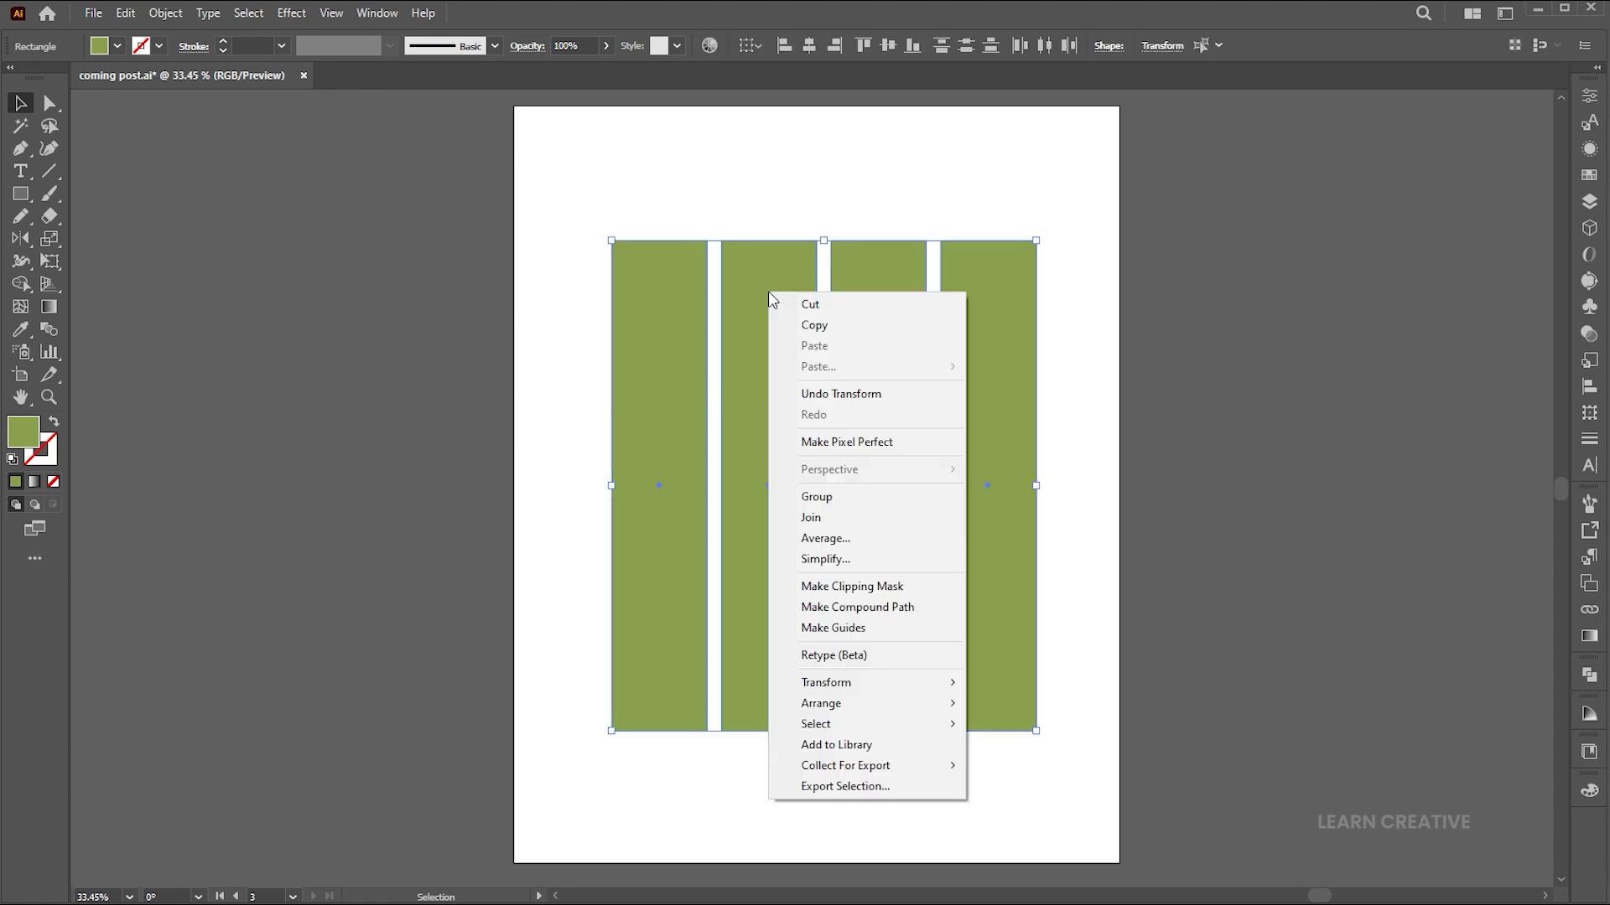
left_click(843, 607)
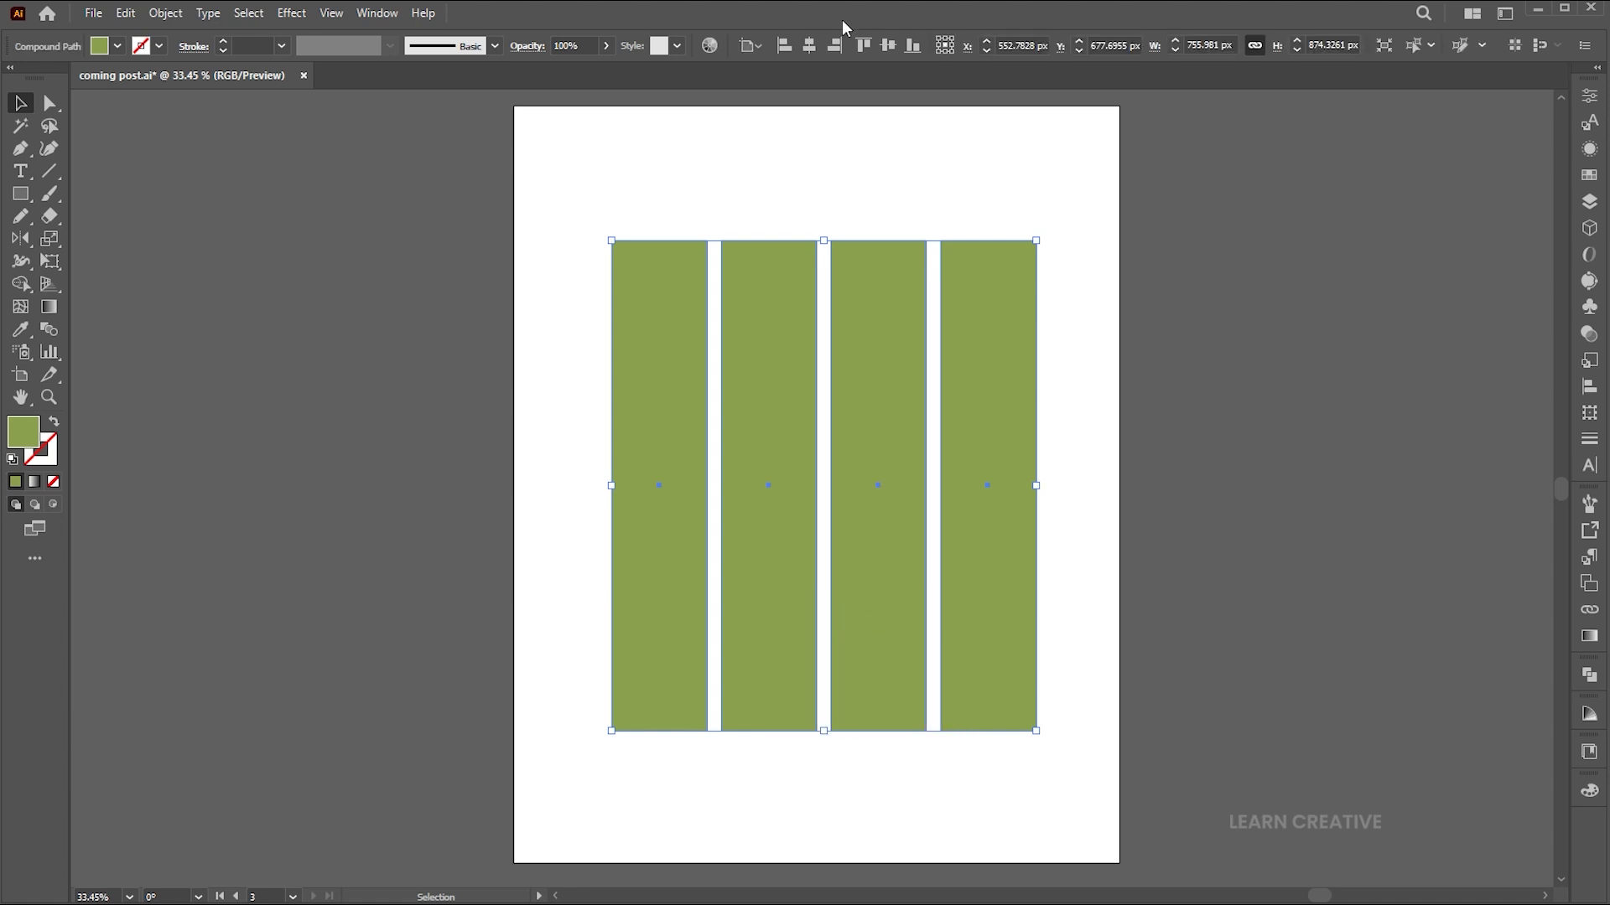
left_click(810, 45)
left_click(1121, 408)
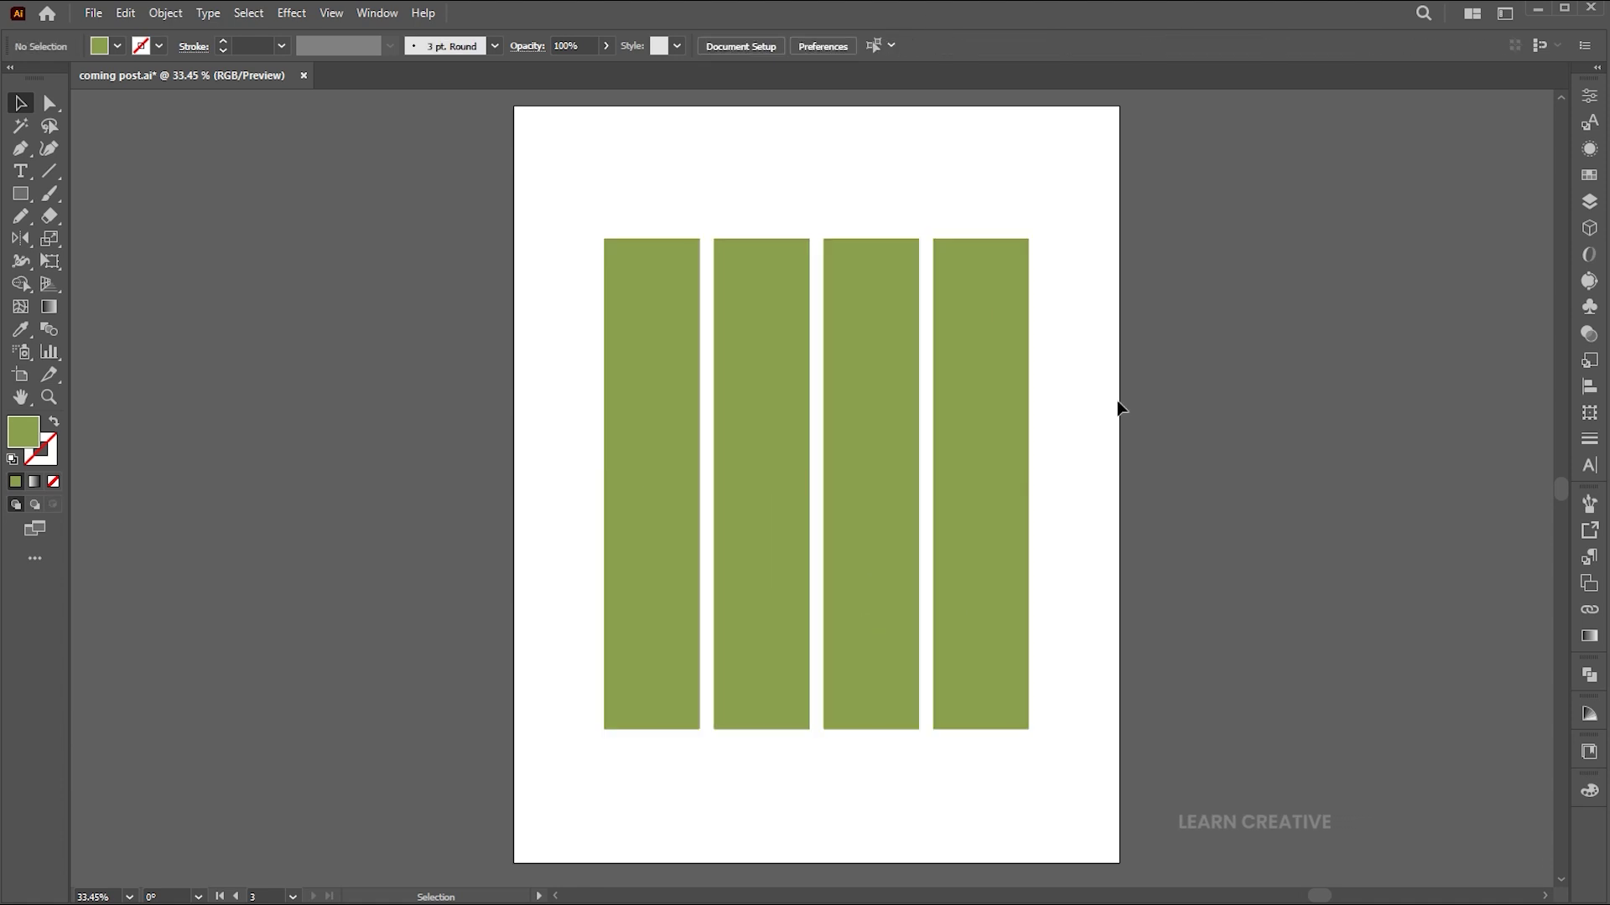
- Place the bee-eater bird photo from the Links folder and enlarge it to about 975 × 1463 px over the strips
left_click(94, 14)
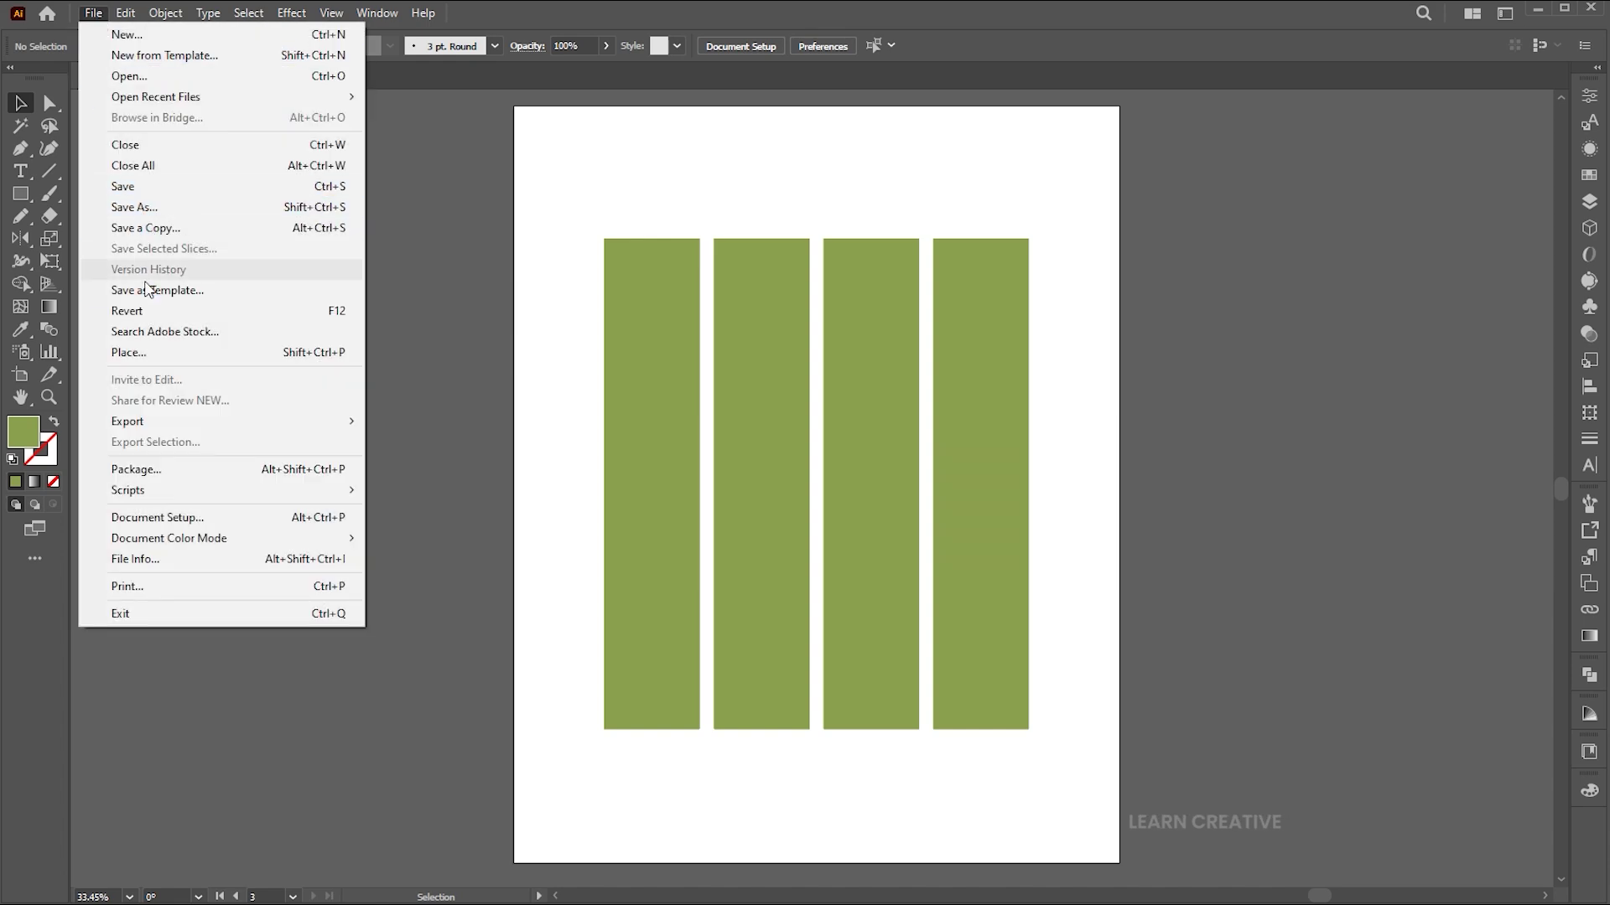
left_click(141, 350)
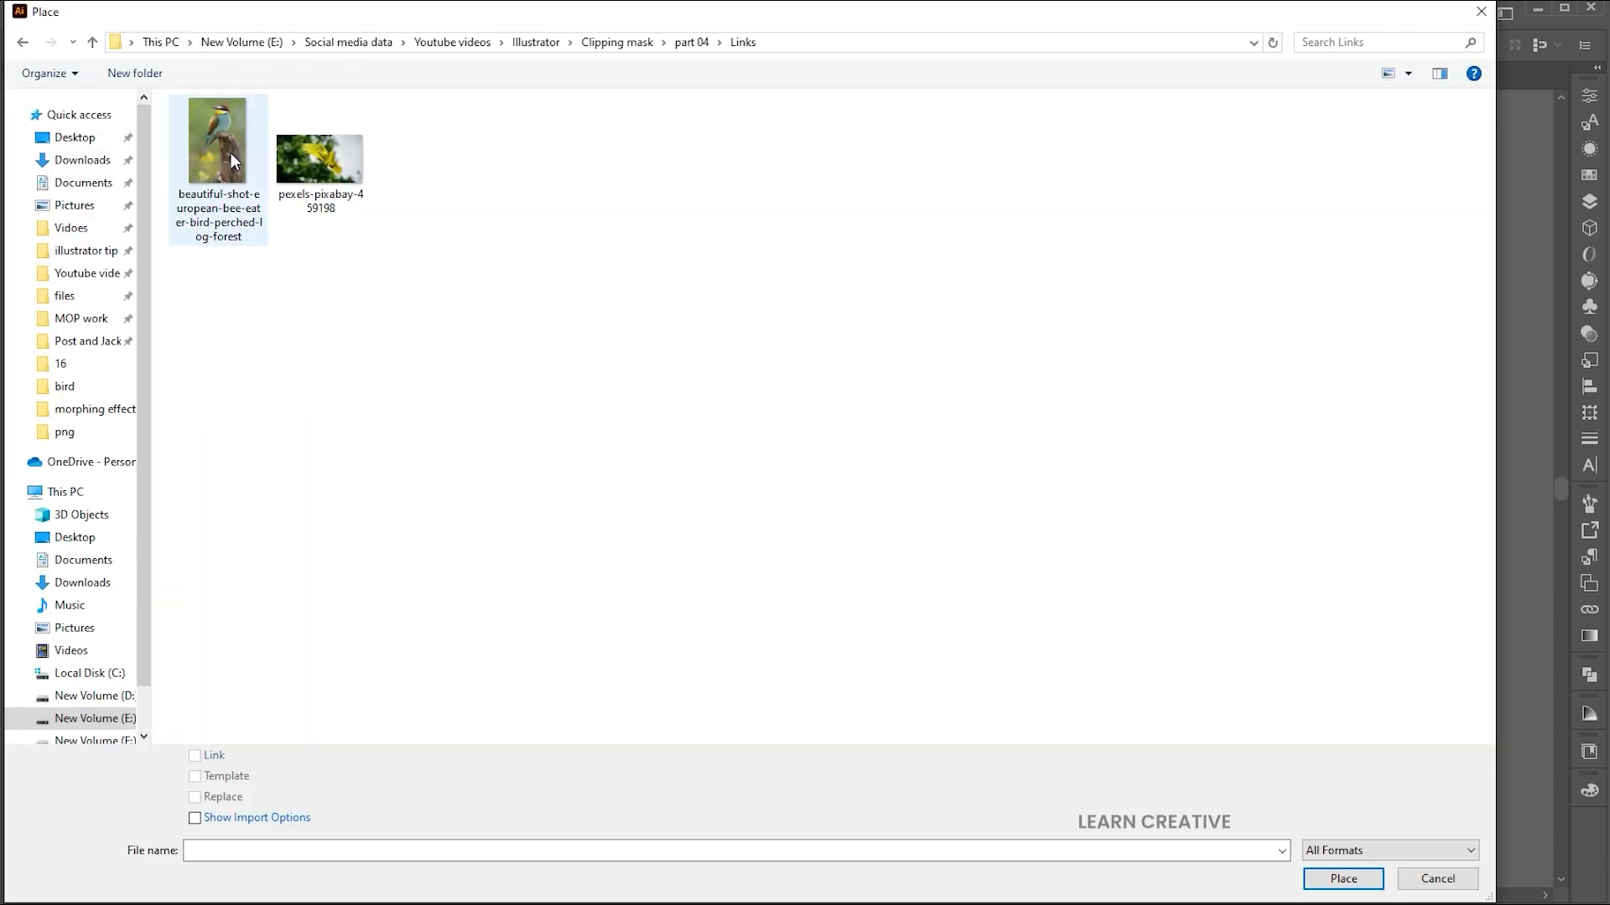
left_click(229, 152)
left_click(1316, 879)
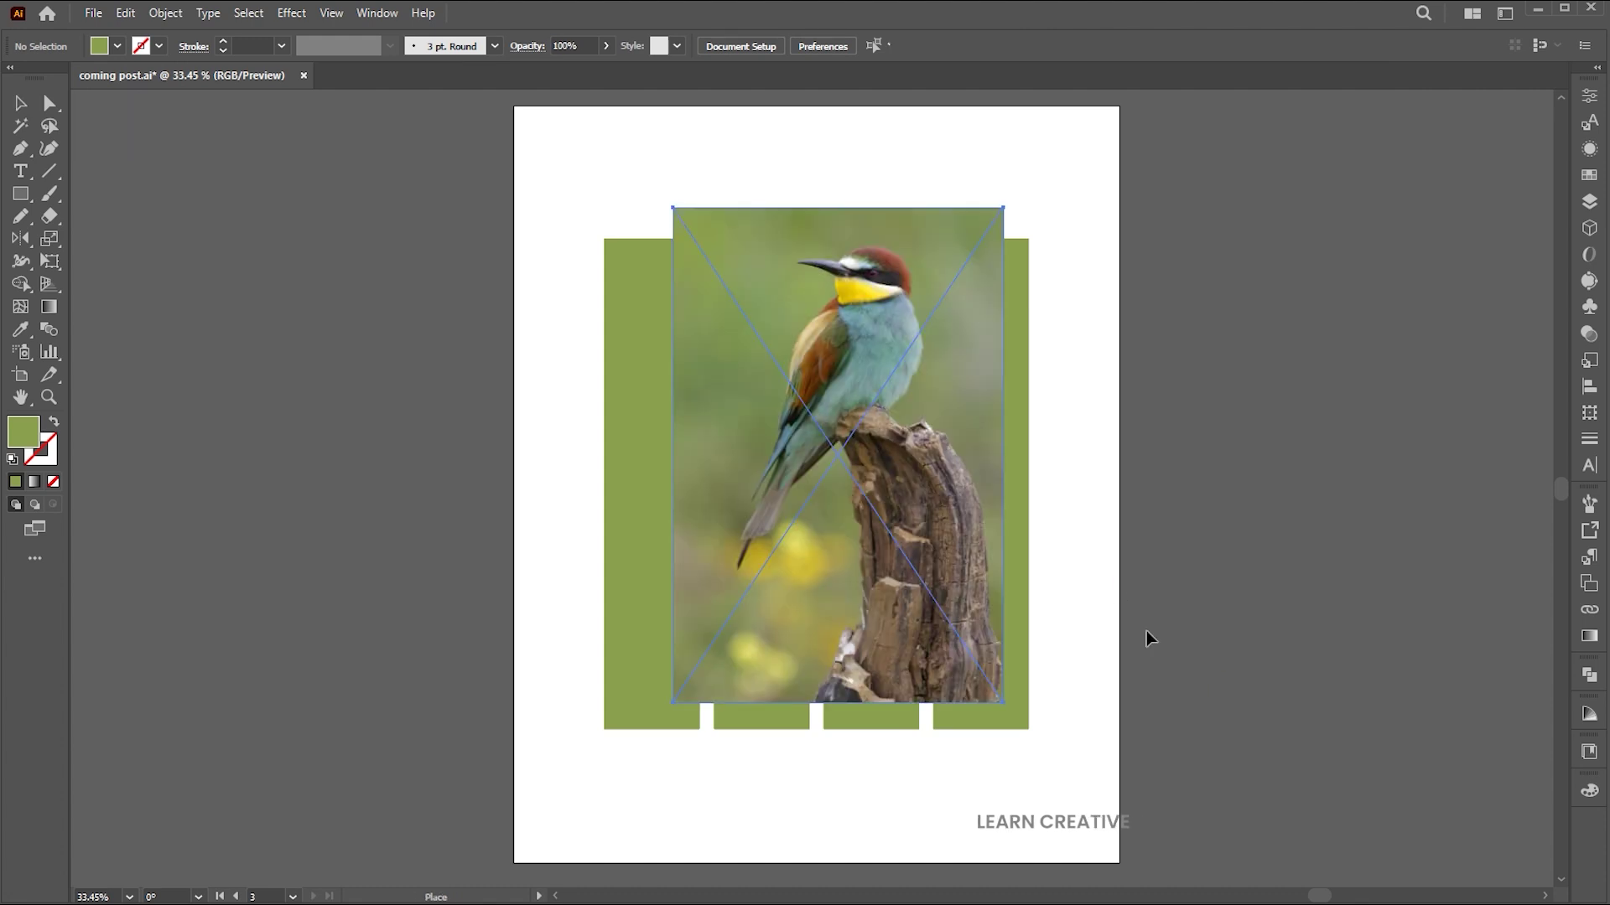
left_click_drag(1003, 456, 1114, 460)
left_click_drag(877, 356, 863, 450)
- Send the bird photo behind the strips and reposition it at the artboard's horizontal centre
right_click(844, 229)
mouse_move(916, 506)
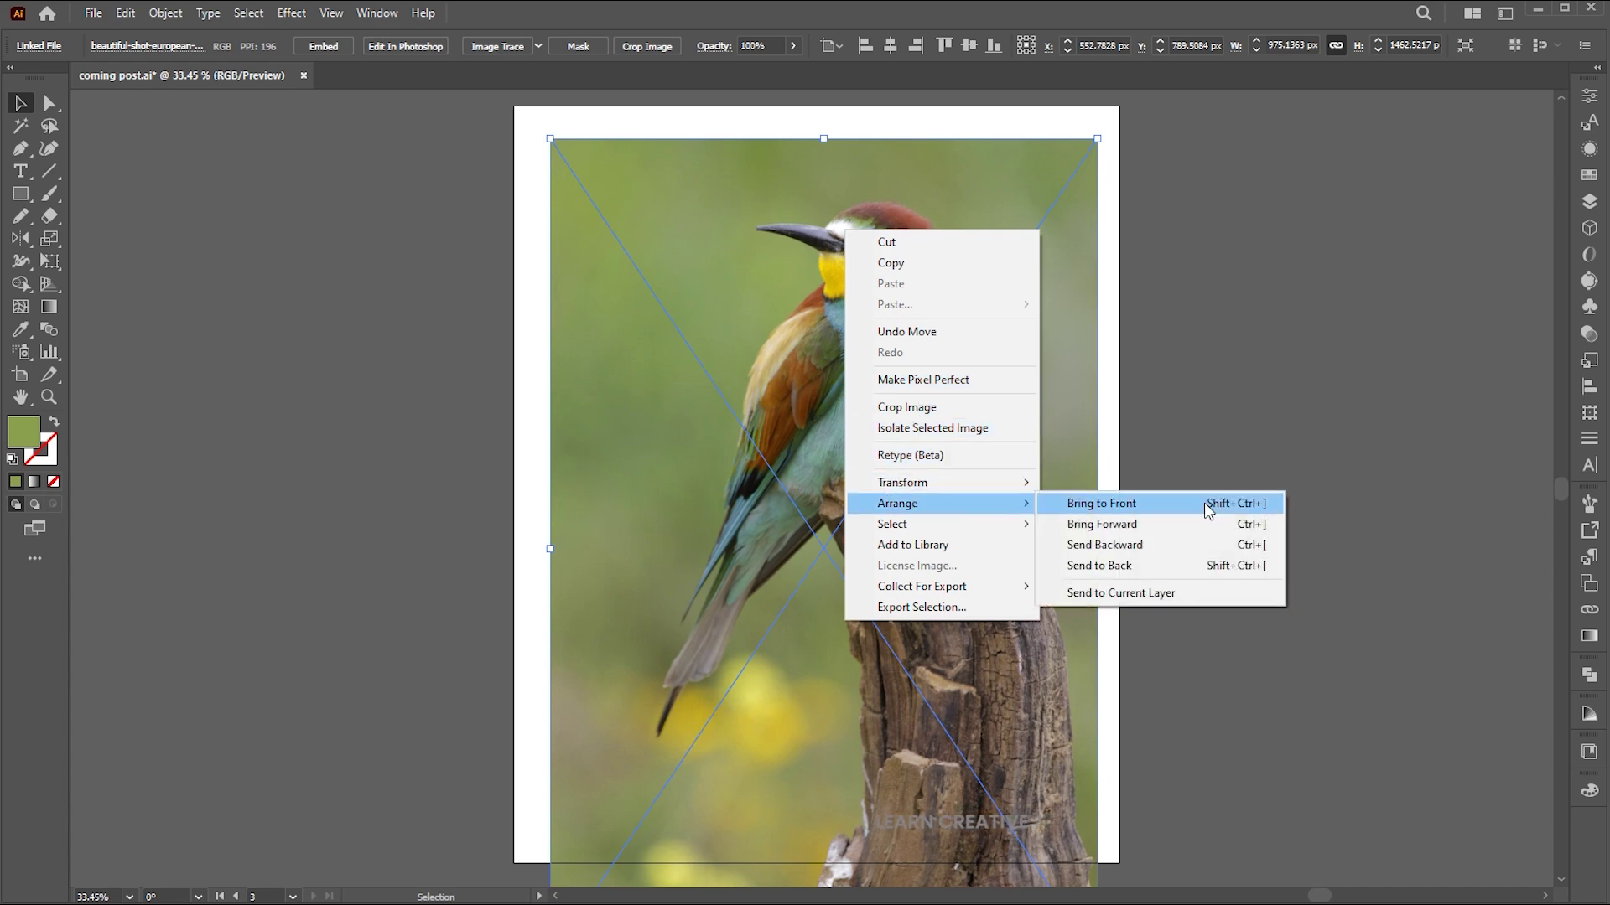
left_click(1141, 554)
left_click_drag(1050, 181, 1043, 203)
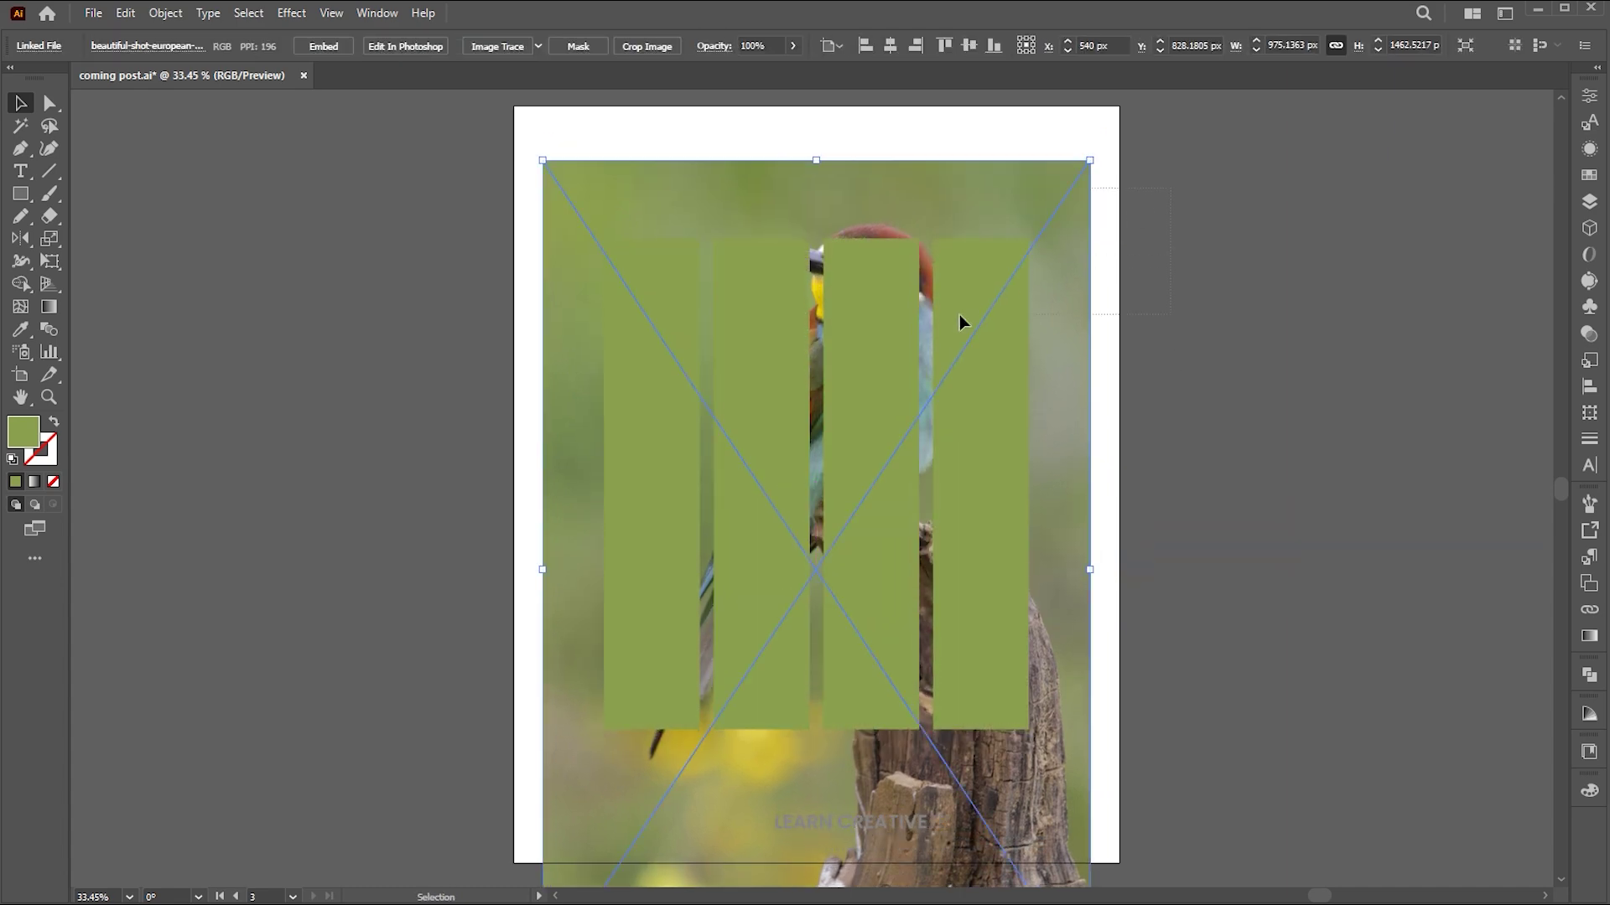
- Clip the photo to the four strips with a clipping mask and move the photo down inside the mask
key("ctrl+a")
right_click(964, 280)
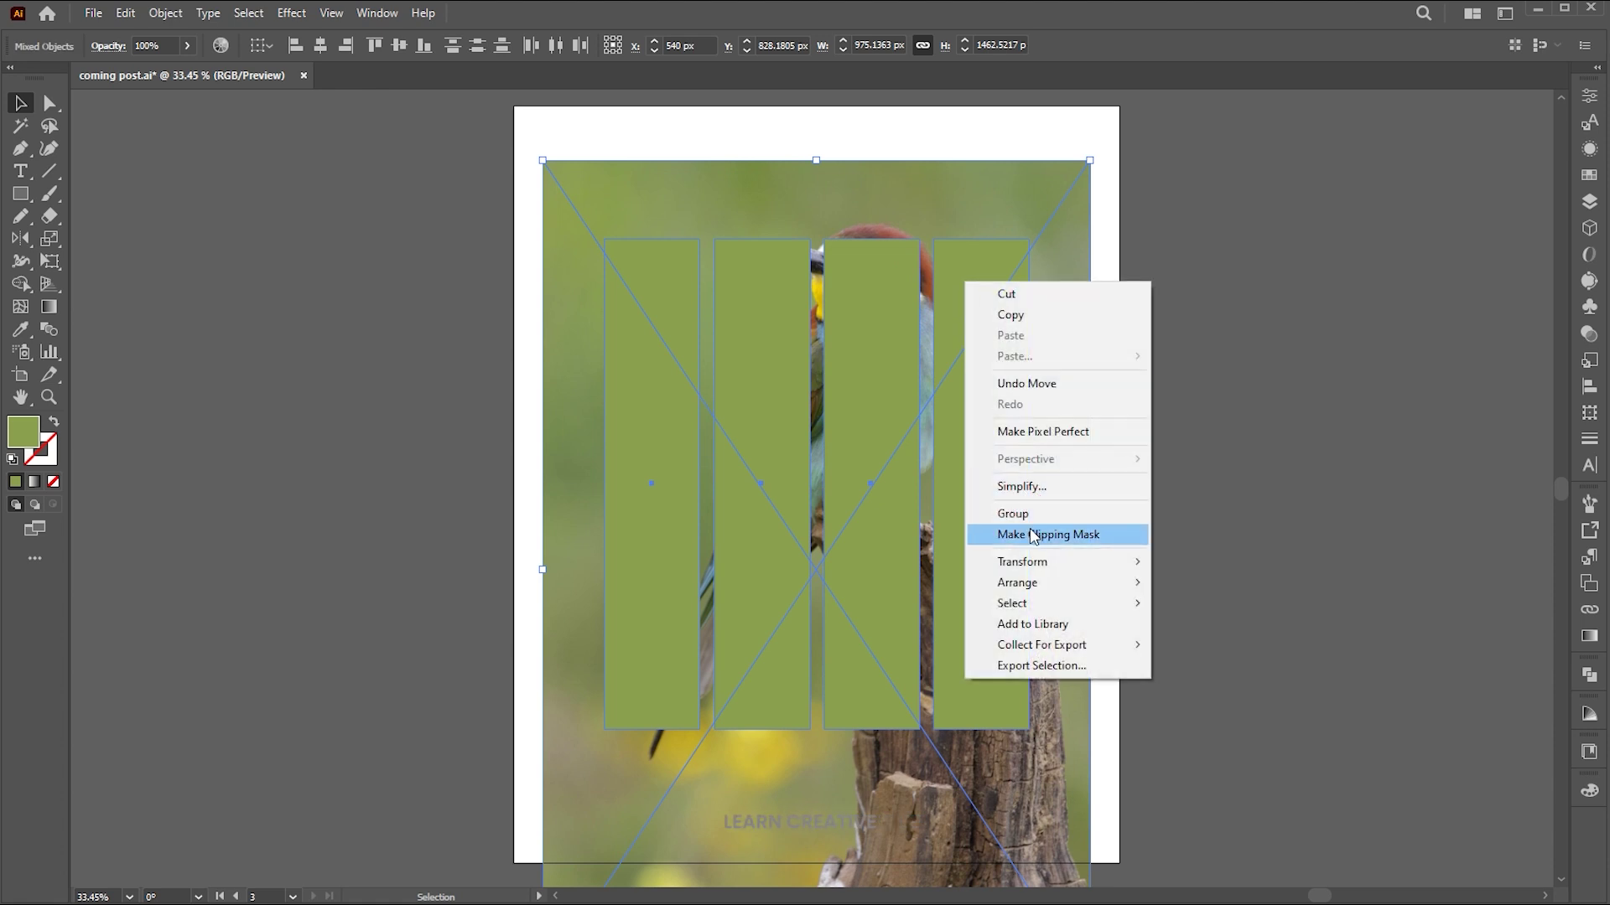
left_click(1031, 535)
left_click(1178, 345)
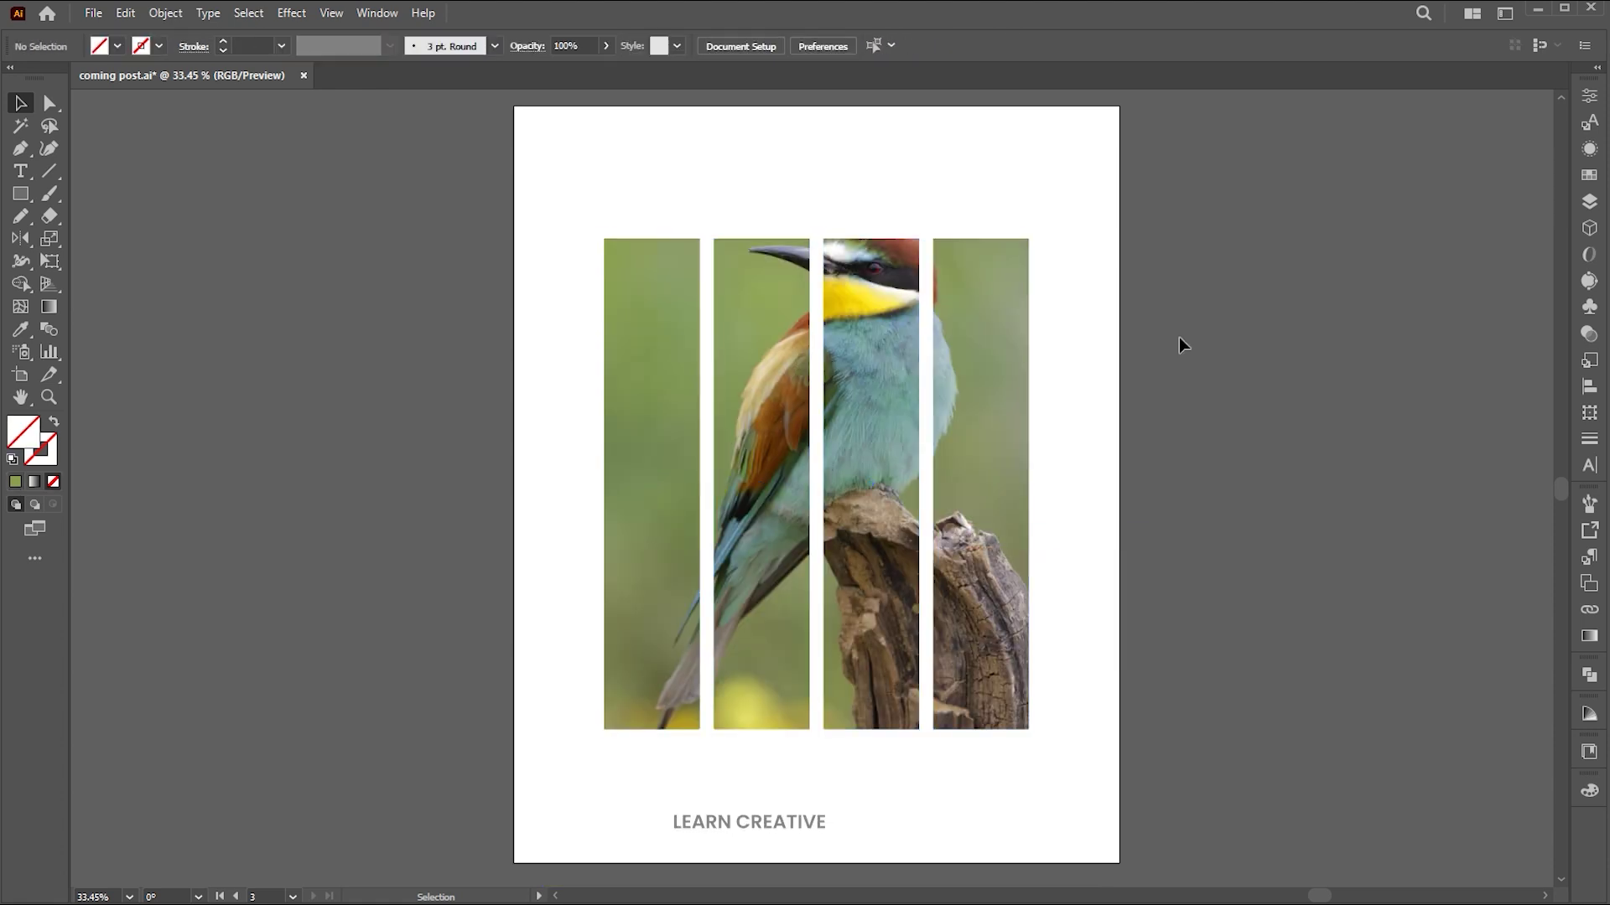
left_click(48, 104)
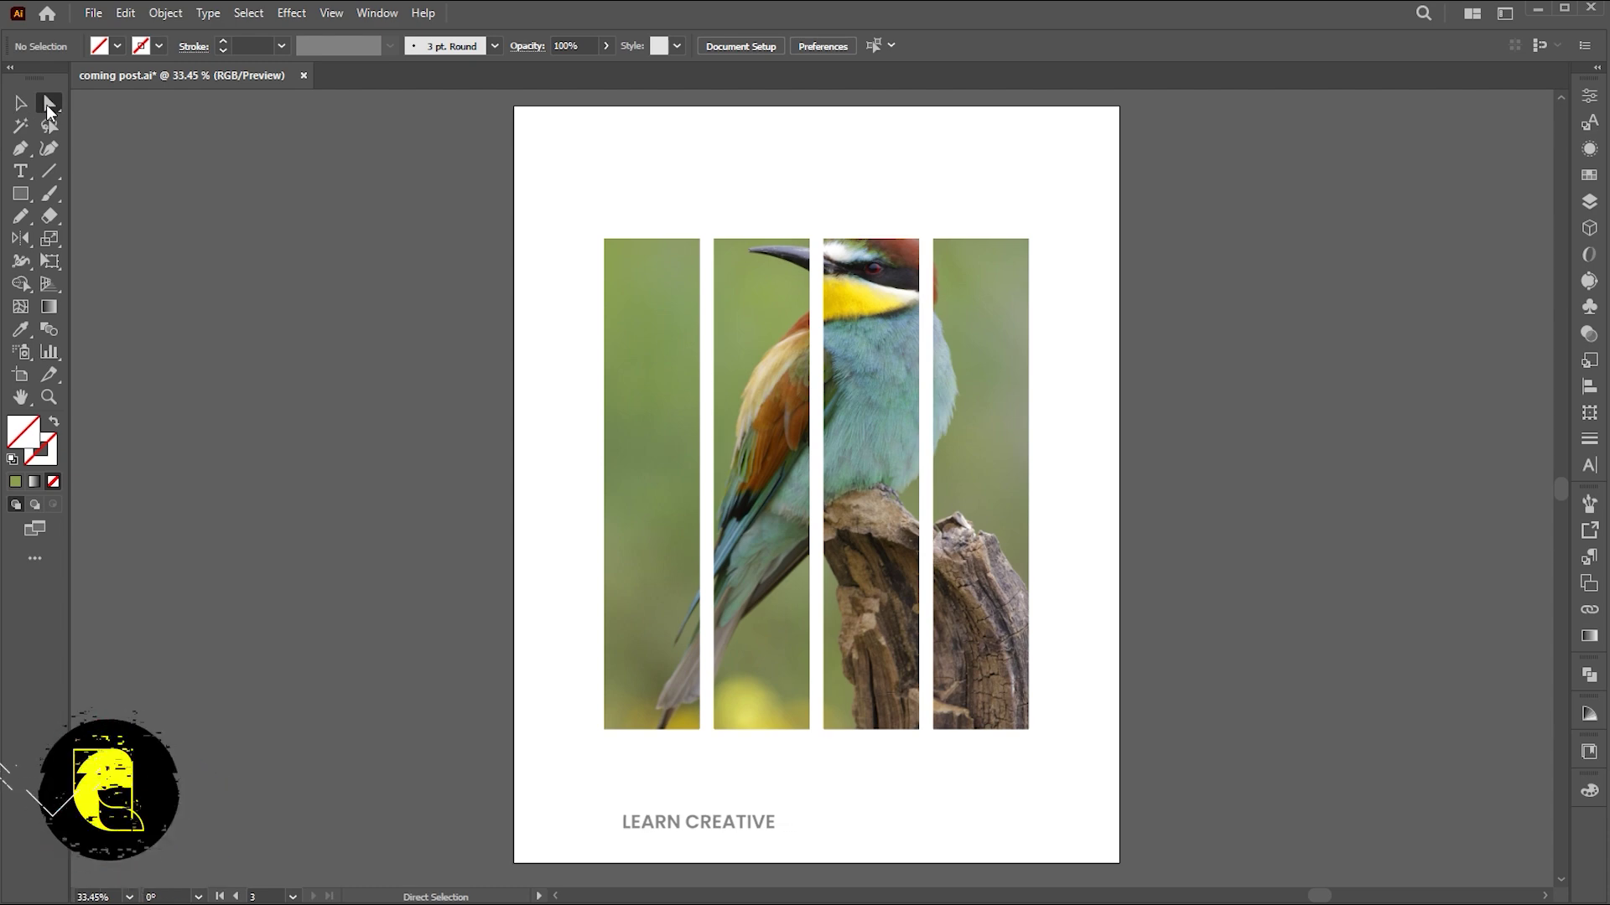
left_click_drag(887, 339, 877, 387)
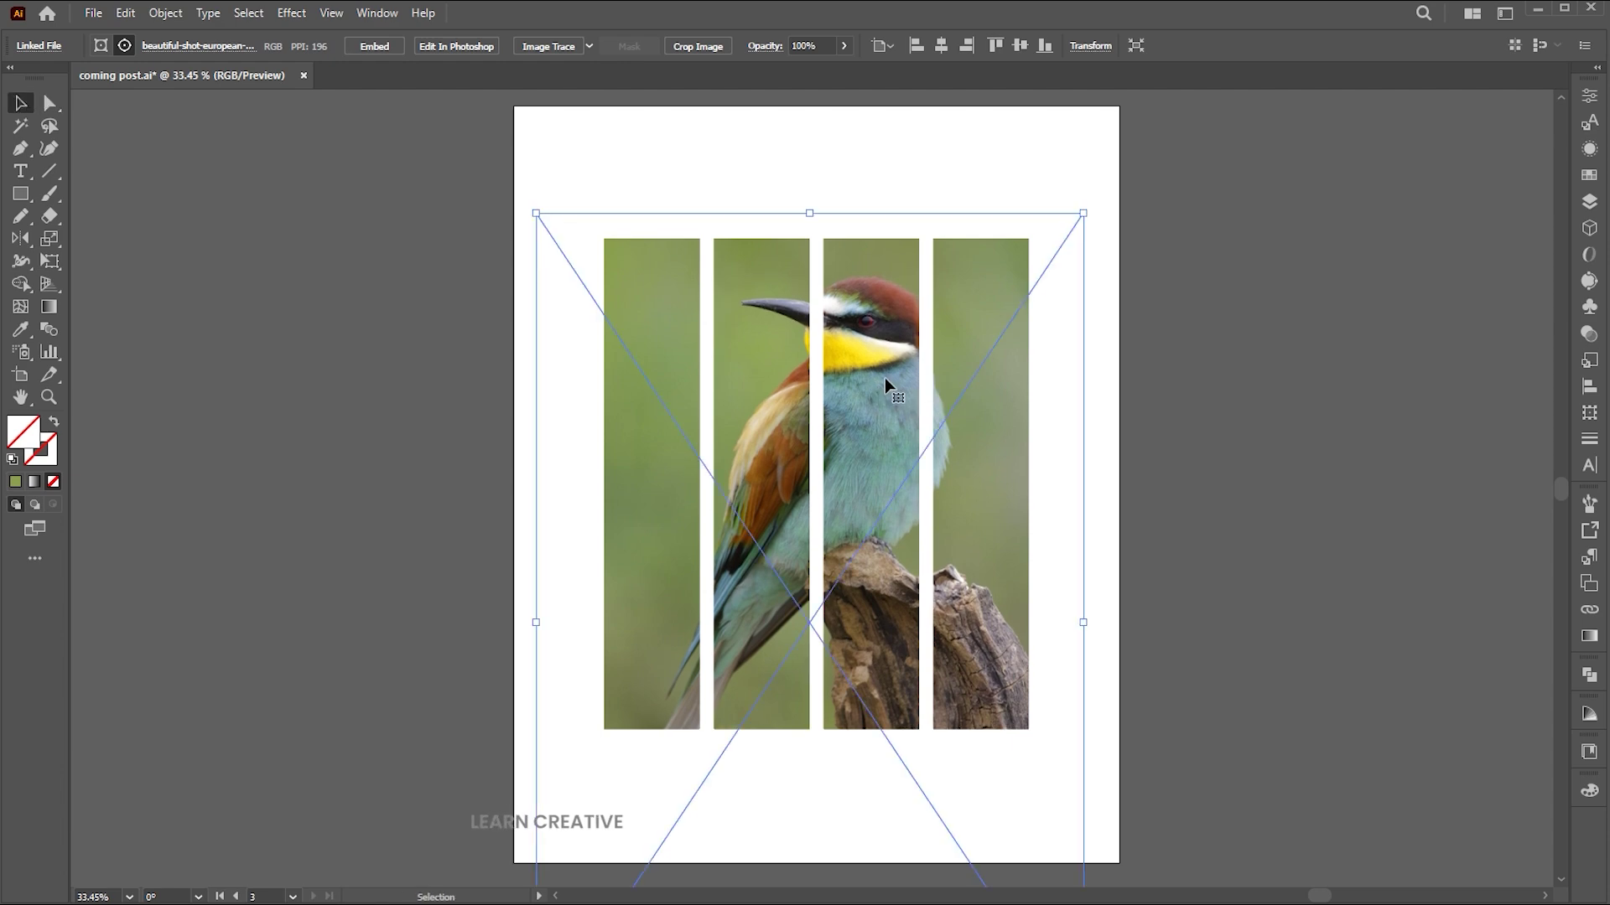
- Copy the masked bird photo and paste an unclipped duplicate in front at the same position
left_click(126, 13)
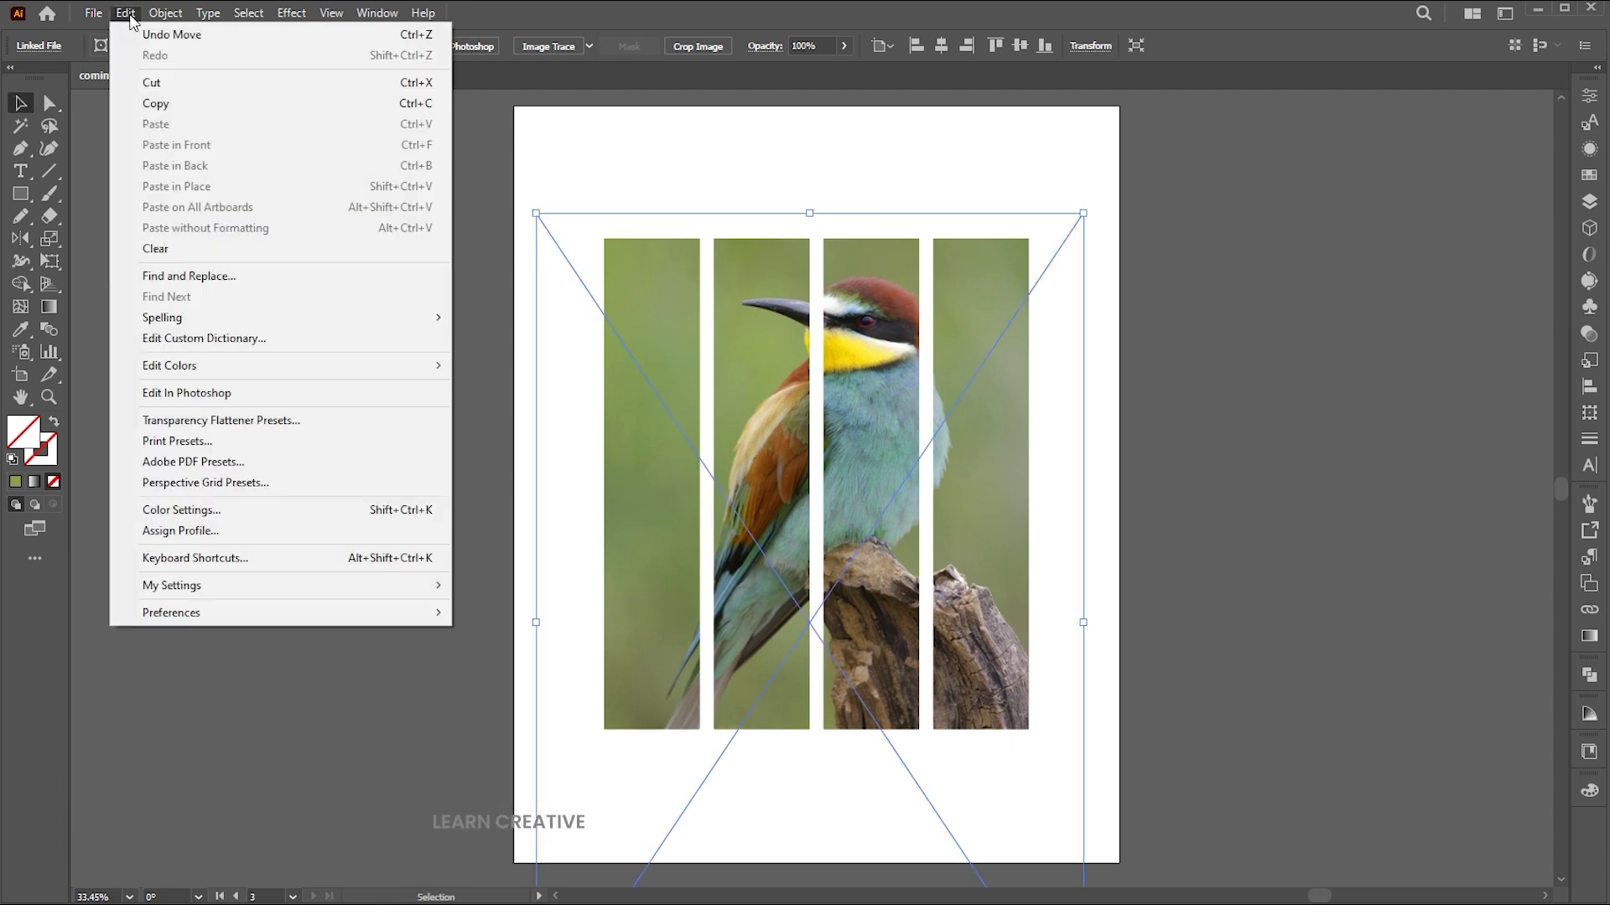
left_click(142, 99)
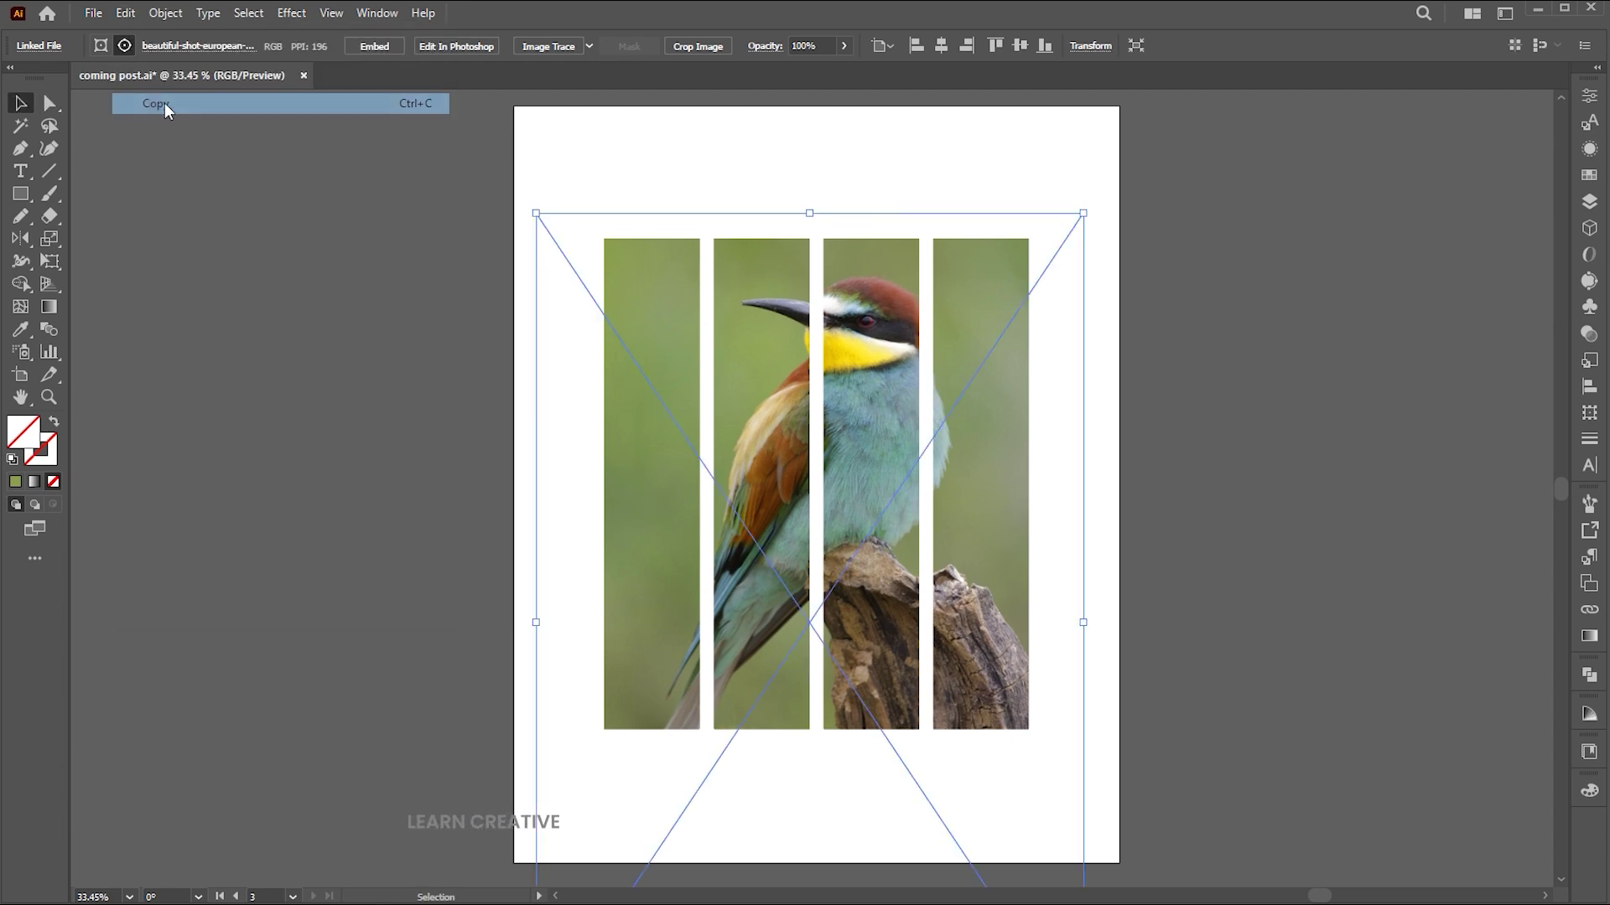
left_click(1194, 253)
left_click(132, 14)
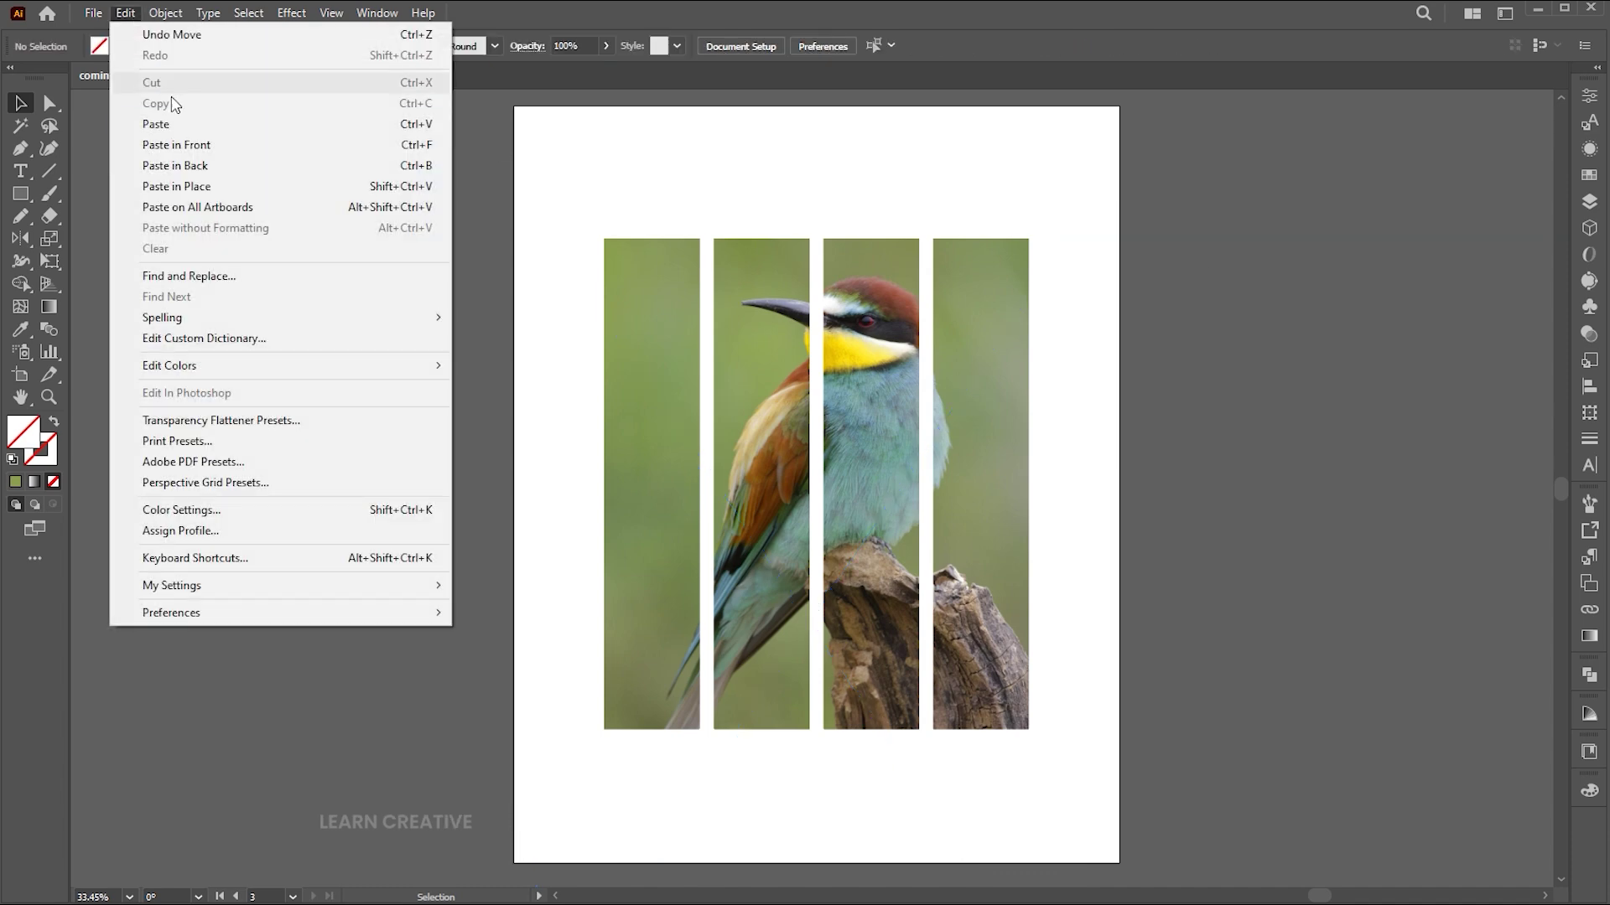
left_click(159, 136)
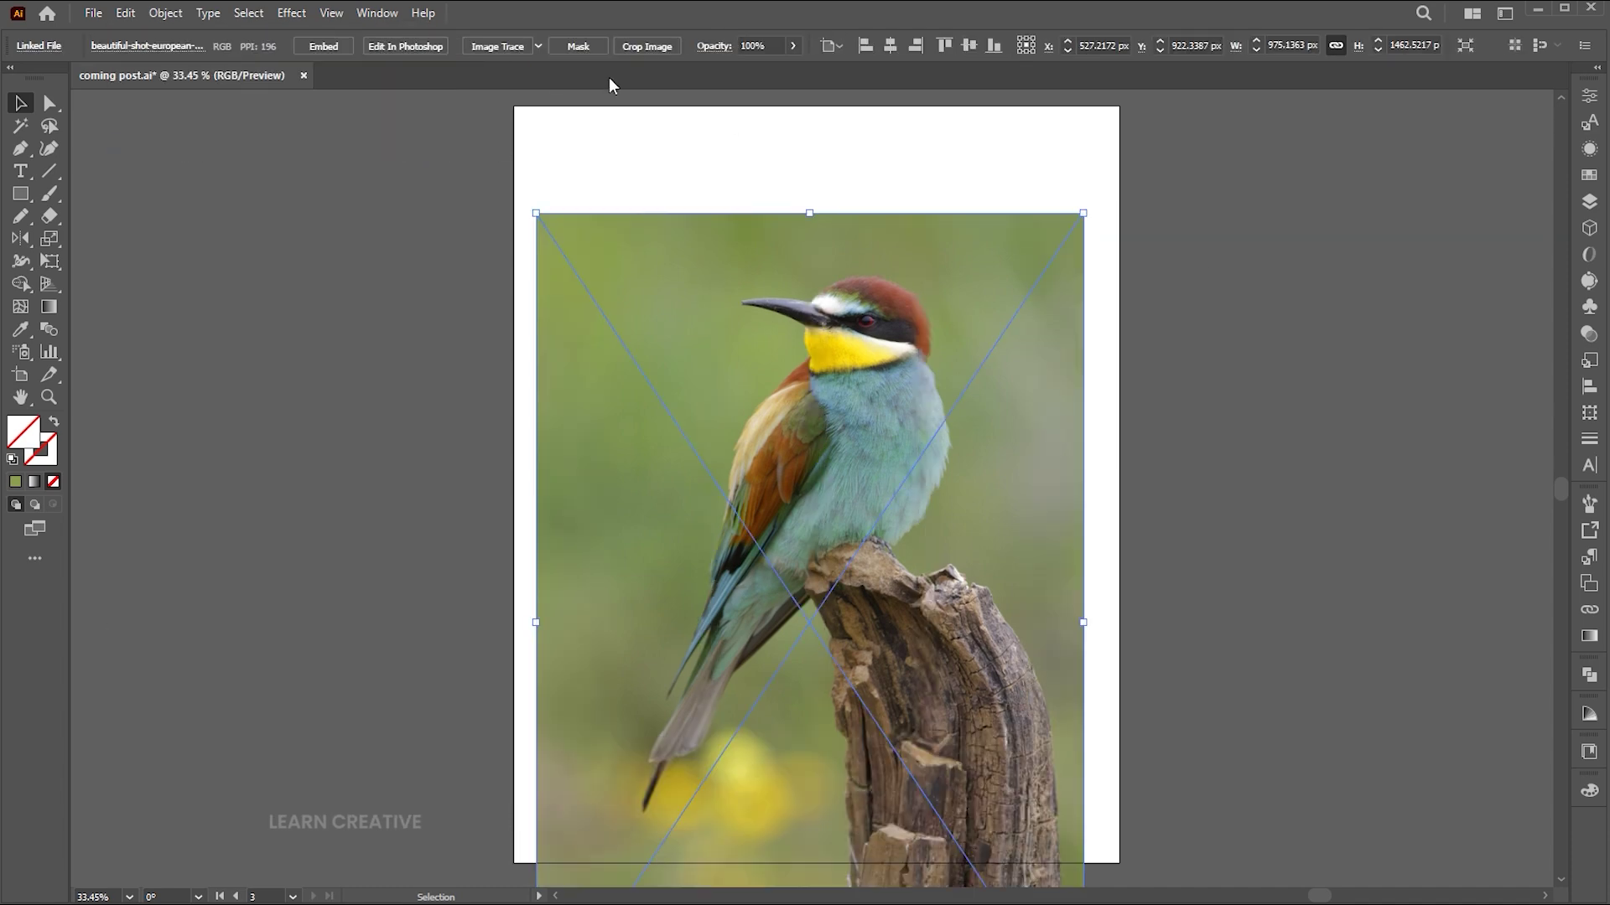
- Set the opacity of the pasted bird photo to 50%
type("50")
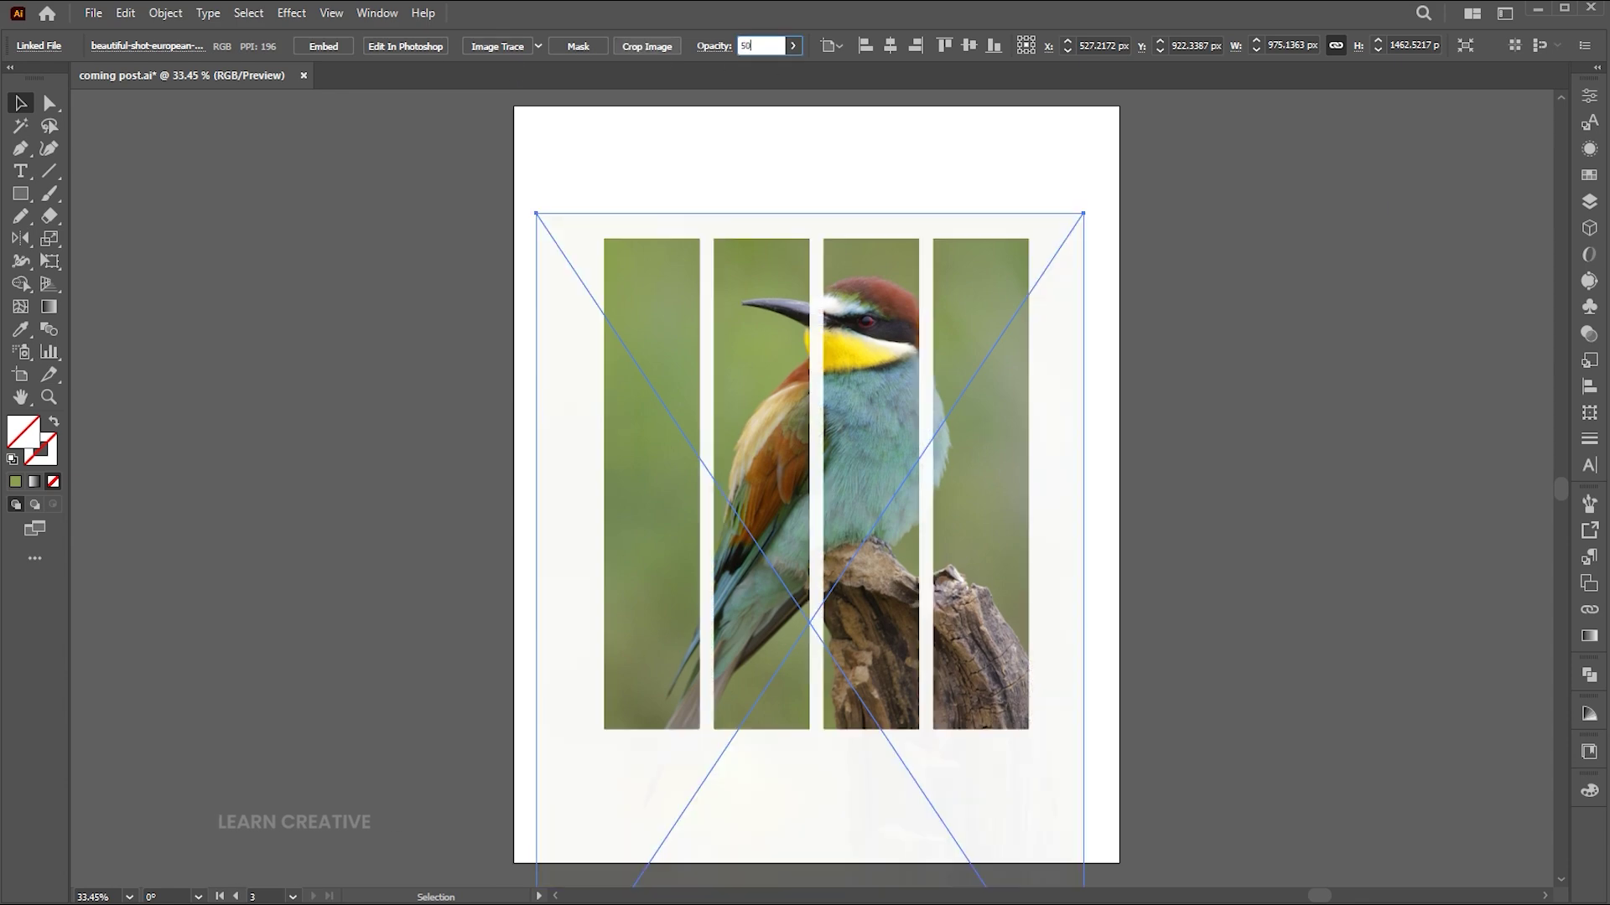
key("Return")
left_click(1459, 424)
- Start a Pen path along the bird's forehead at the beak base, crossing the gap between the second and third strips
key("z")
left_click_drag(797, 305, 966, 391)
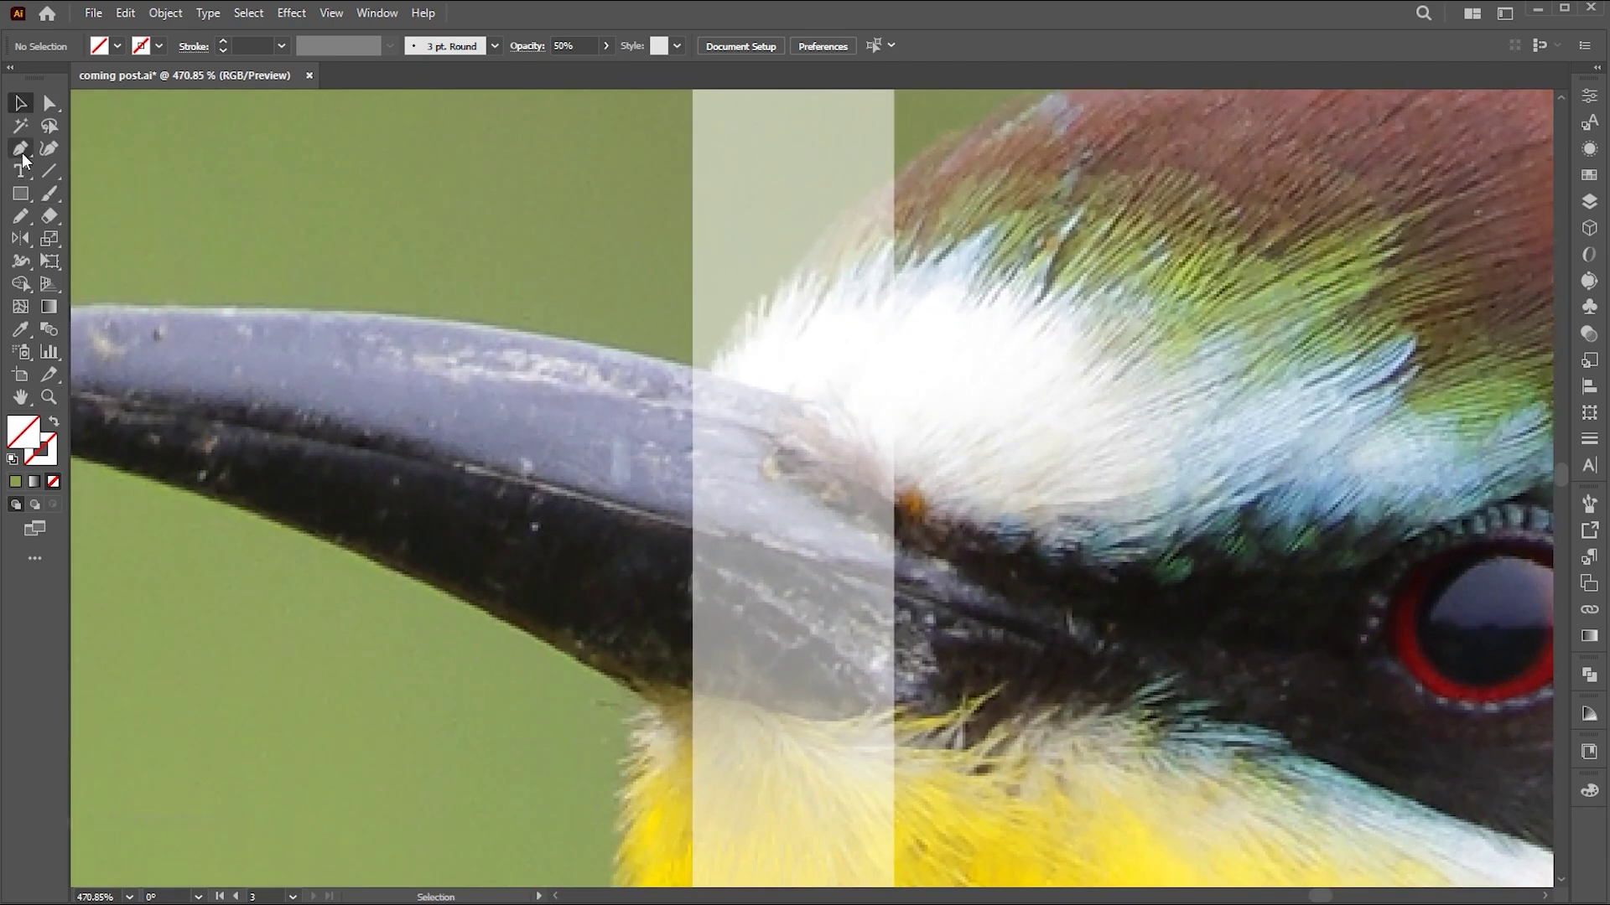
left_click(21, 150)
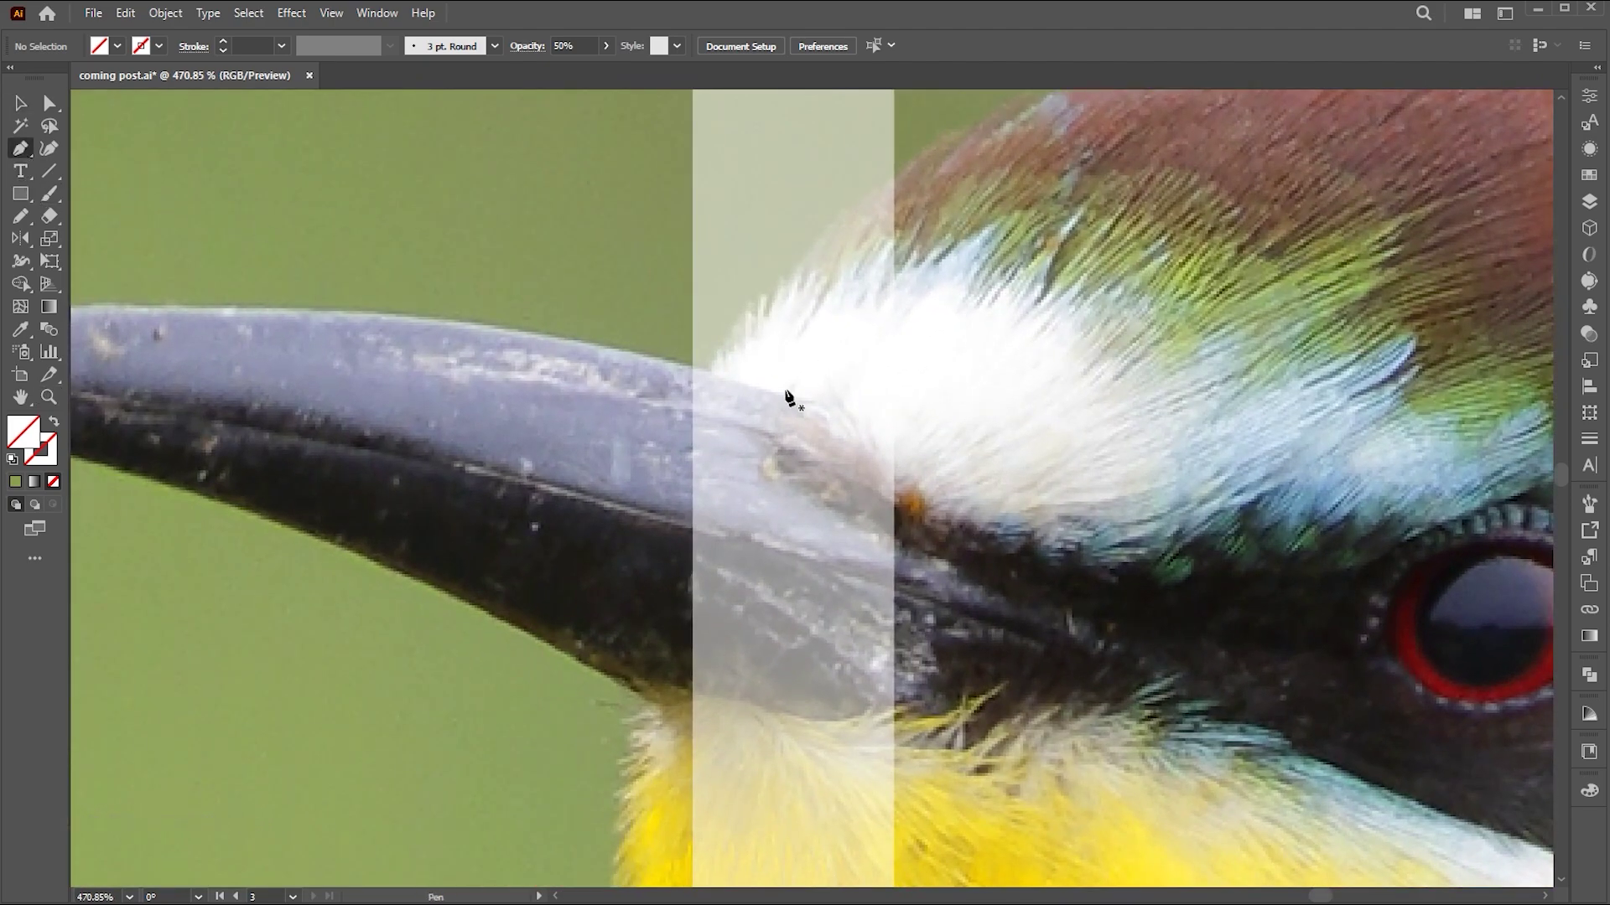
left_click(674, 362)
left_click_drag(705, 373, 723, 358)
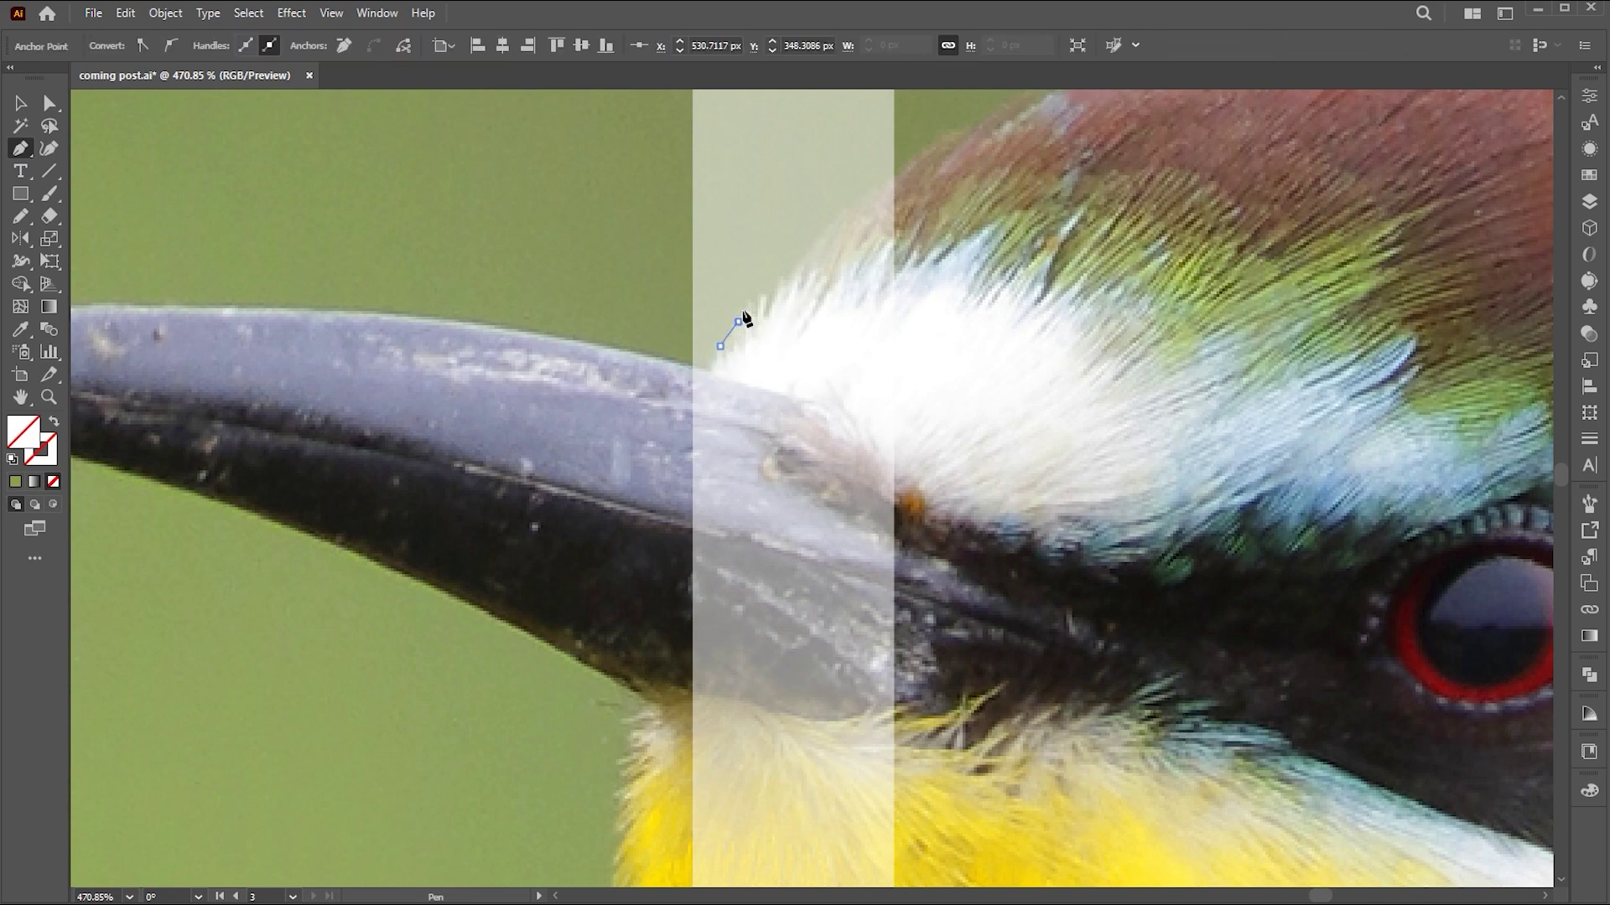
left_click(904, 166)
- Extend the Pen path over the crown and trace the back of the head in the gap before the fourth strip
key("ctrl+minus")
key("ctrl+minus")
key("ctrl+minus")
key("ctrl+minus")
left_click_drag(1081, 381, 873, 247)
left_click(996, 421)
key("z")
left_click_drag(999, 439, 1018, 440)
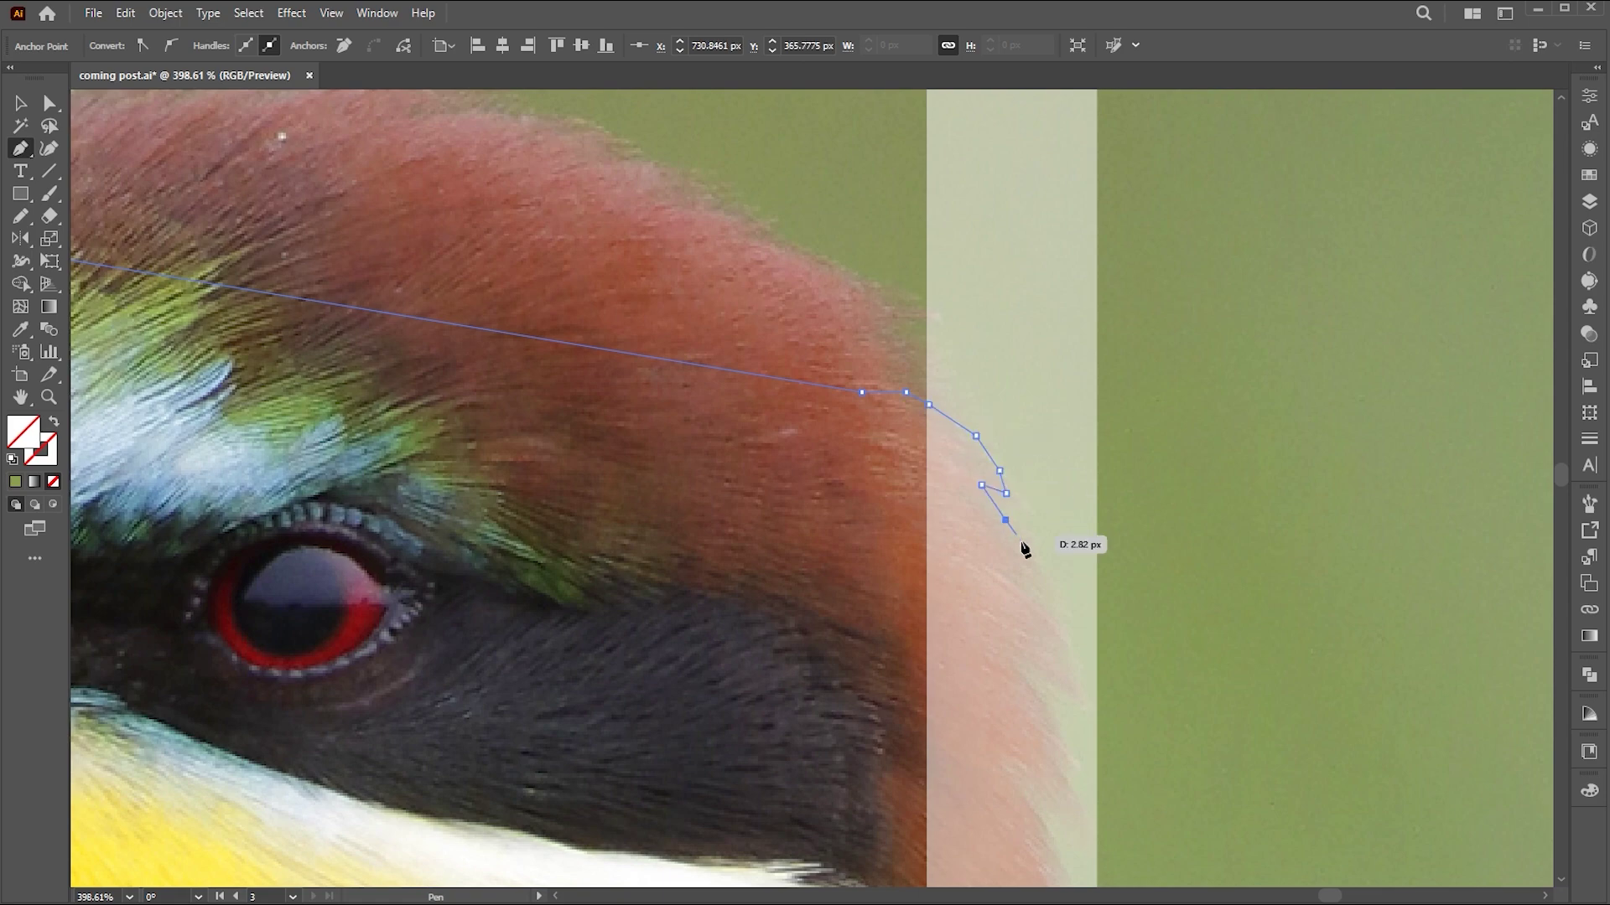
left_click_drag(1071, 646, 999, 488)
left_click(995, 479)
left_click(985, 486)
left_click(1000, 534)
left_click(949, 494)
left_click(992, 582)
left_click(1001, 606)
left_click(970, 584)
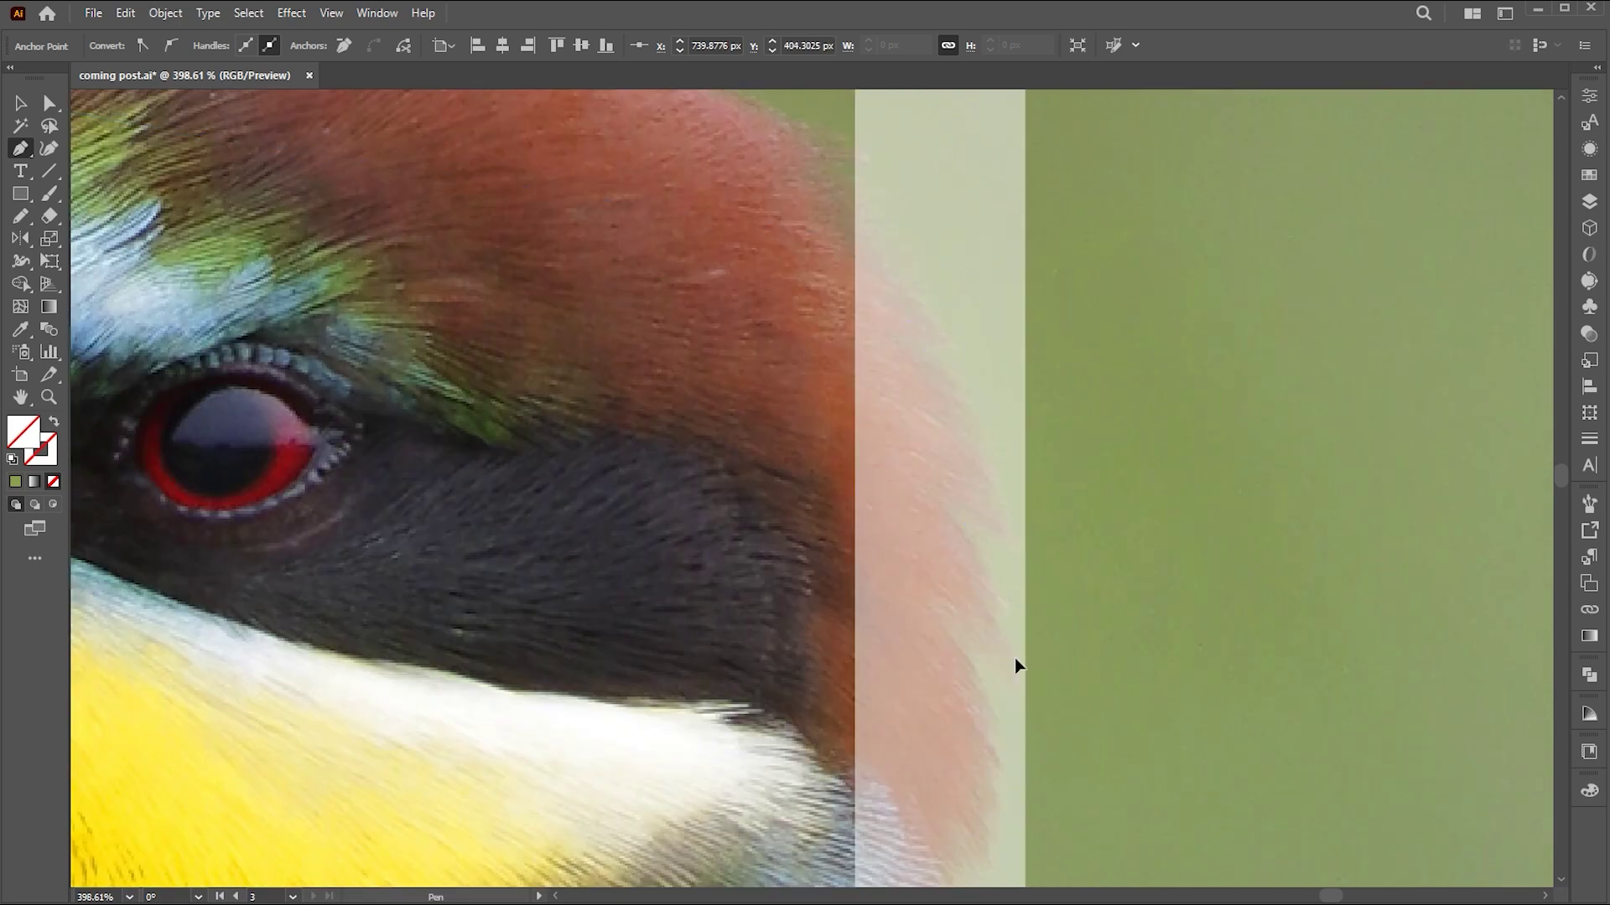
- Trace the feathered edge of the bird's nape down to the shoulder with short Pen segments
left_click(925, 384)
left_click(933, 413)
left_click(925, 413)
left_click(949, 462)
left_click(943, 504)
left_click(929, 513)
left_click(936, 557)
left_click(908, 546)
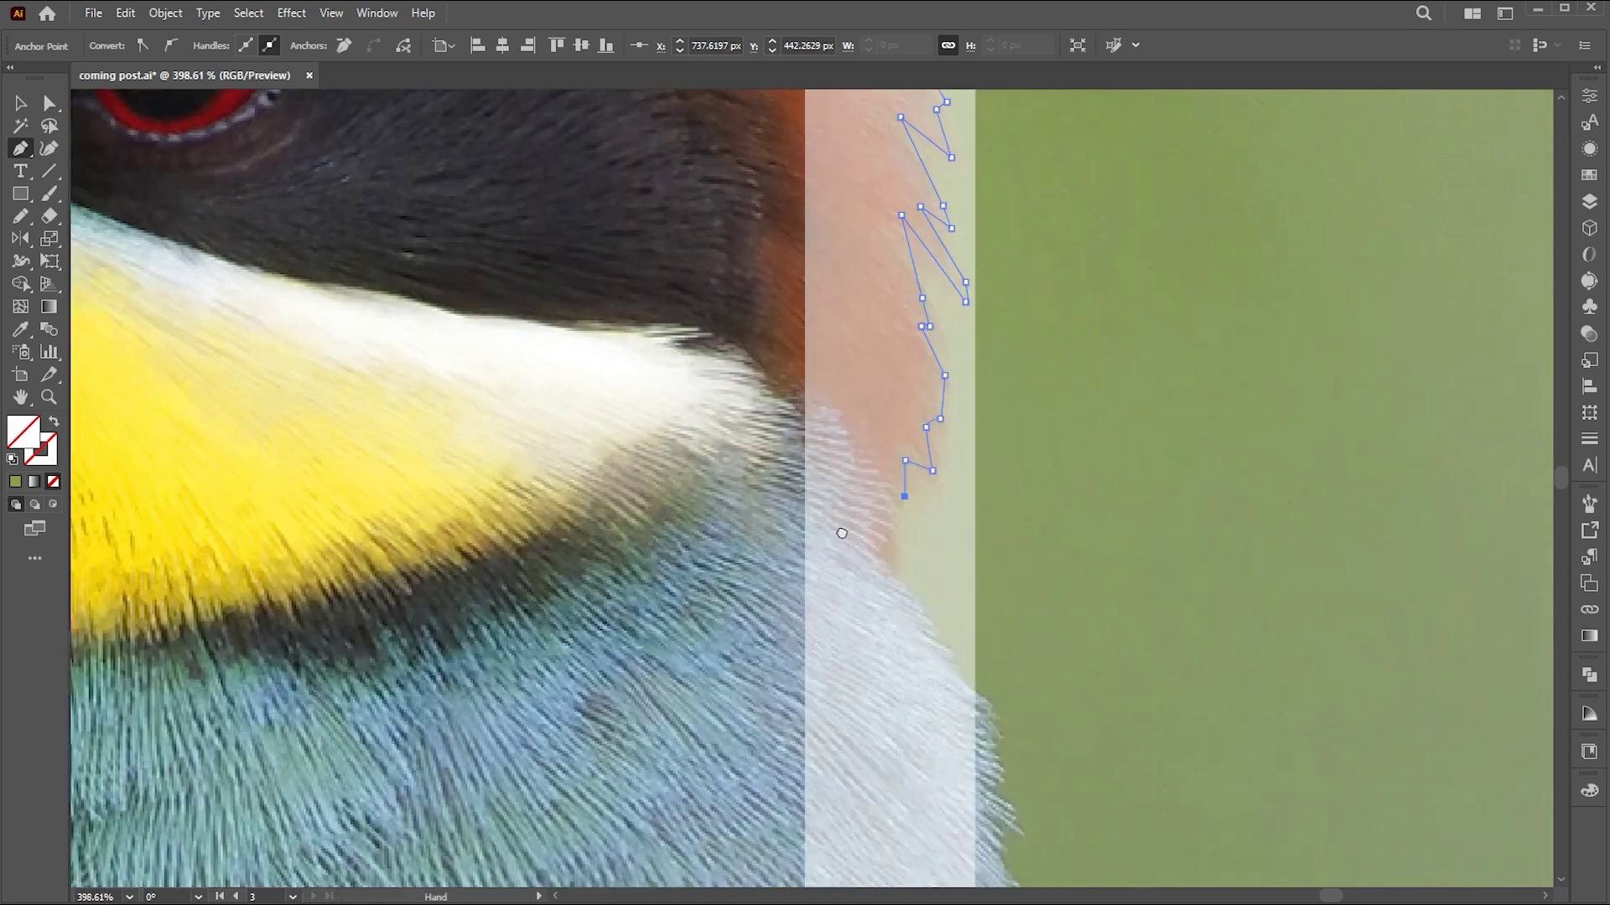
left_click(894, 511)
left_click(914, 571)
left_click(954, 607)
left_click(1004, 633)
- Continue the Pen path down the bird's breast, inside the fourth strip, towards the belly
key("ctrl+minus")
key("ctrl+minus")
key("ctrl+minus")
key("ctrl+minus")
key("ctrl+minus")
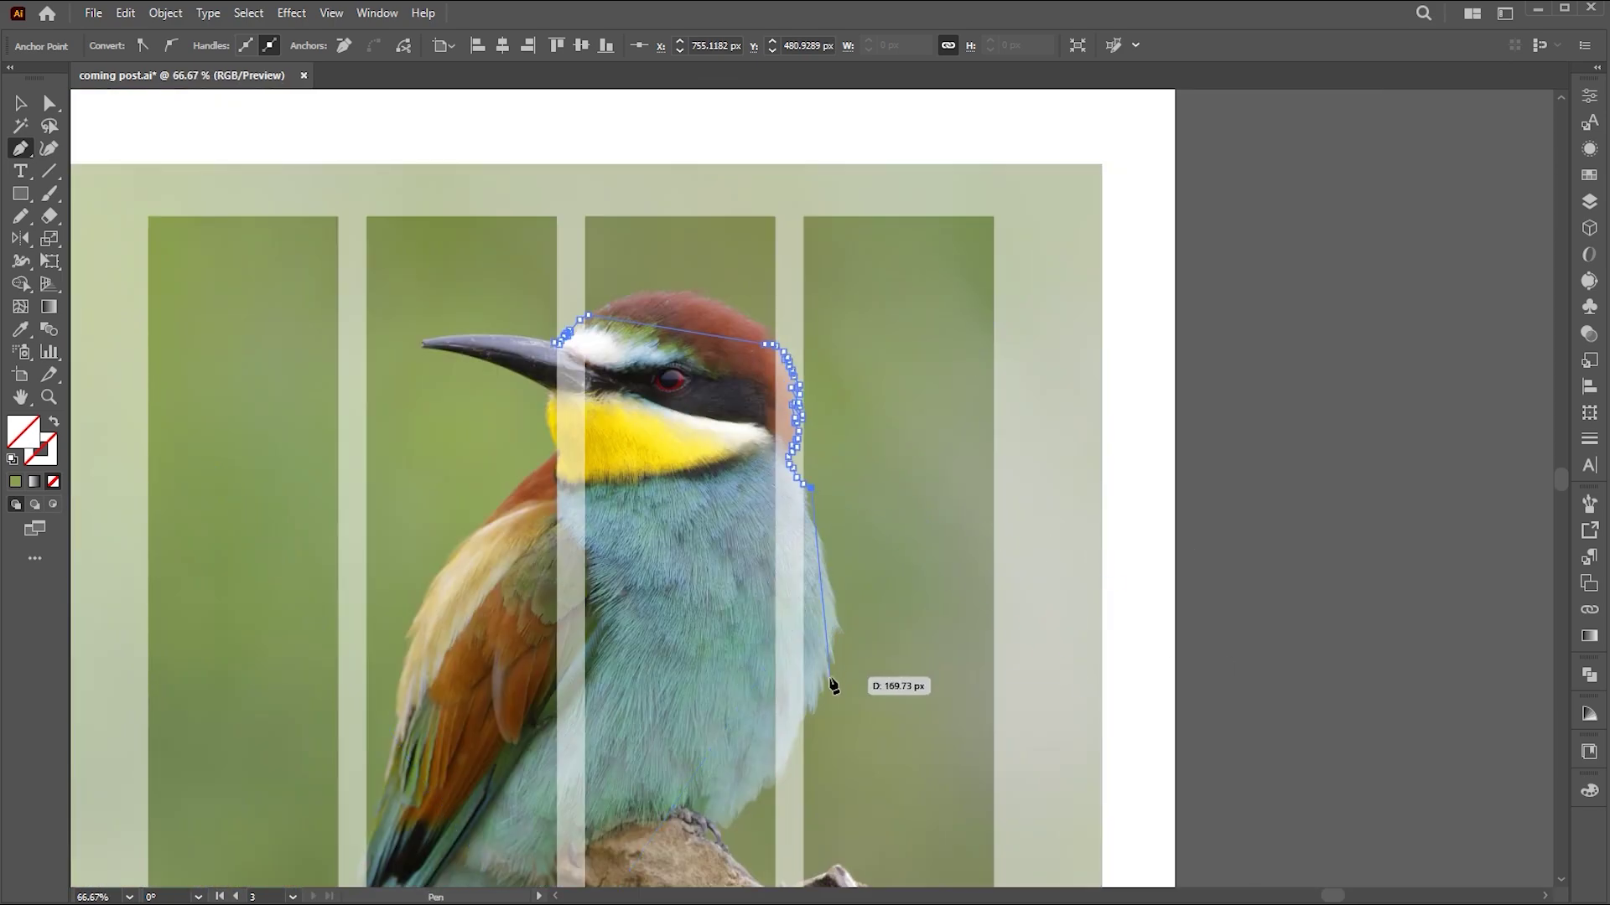
left_click(829, 677)
left_click(804, 716)
key("z")
left_click_drag(779, 754, 1103, 675)
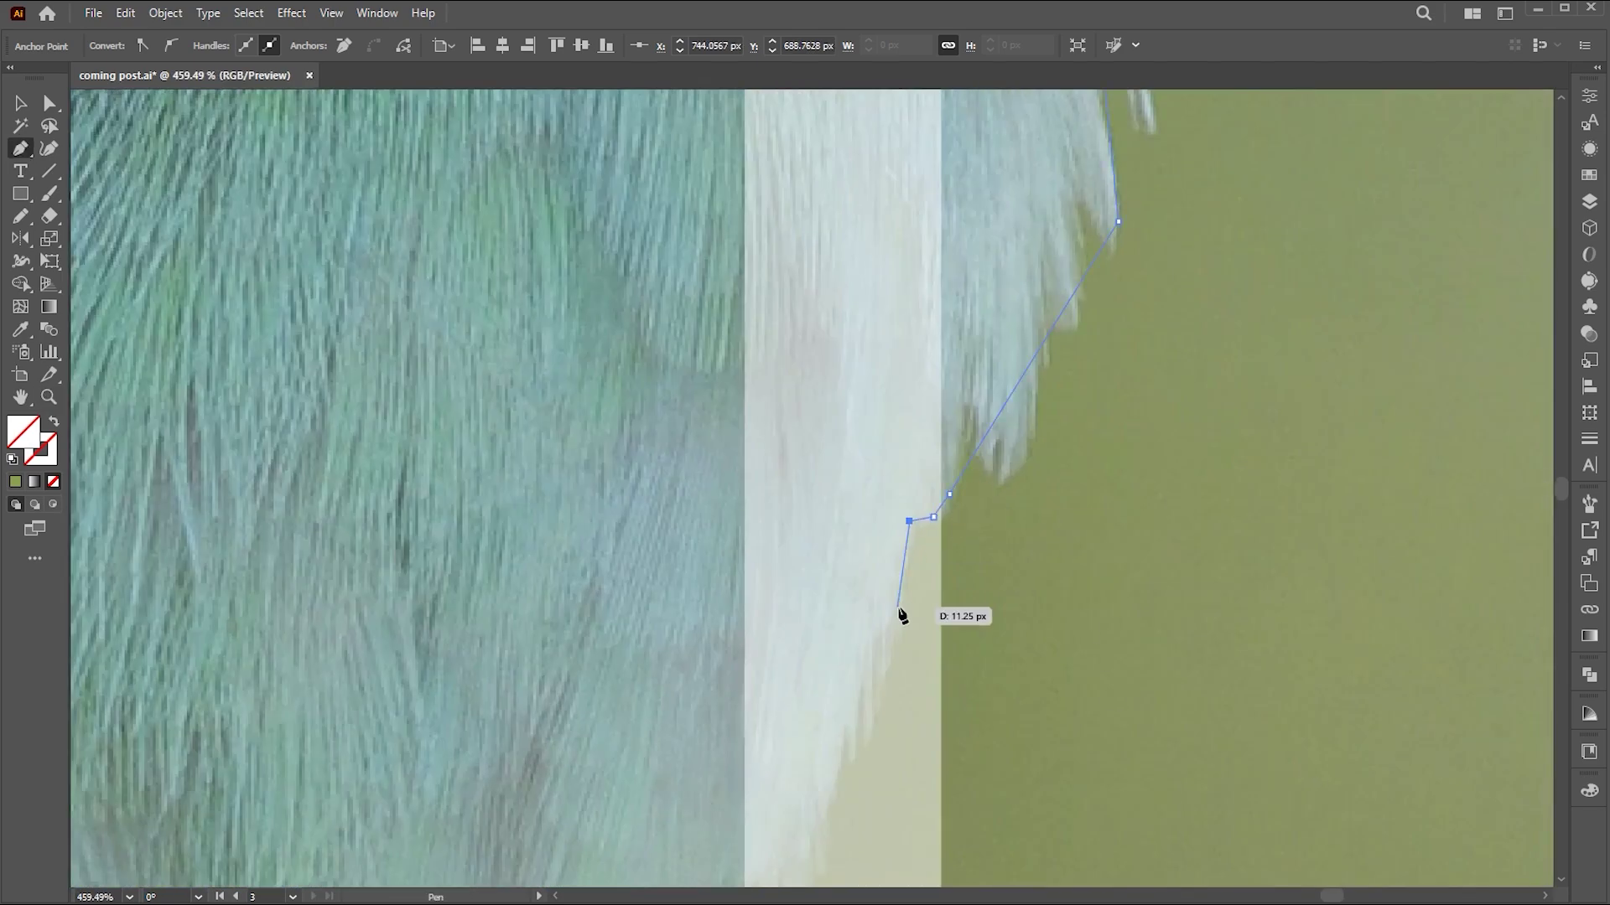
- Trace the lower belly's feather edge across the gap between the third and fourth strips
left_click(903, 603)
left_click(879, 656)
left_click(876, 646)
left_click_drag(862, 682, 885, 496)
left_click(897, 525)
left_click(888, 496)
left_click(838, 684)
left_click(810, 721)
left_click(780, 747)
left_click(729, 747)
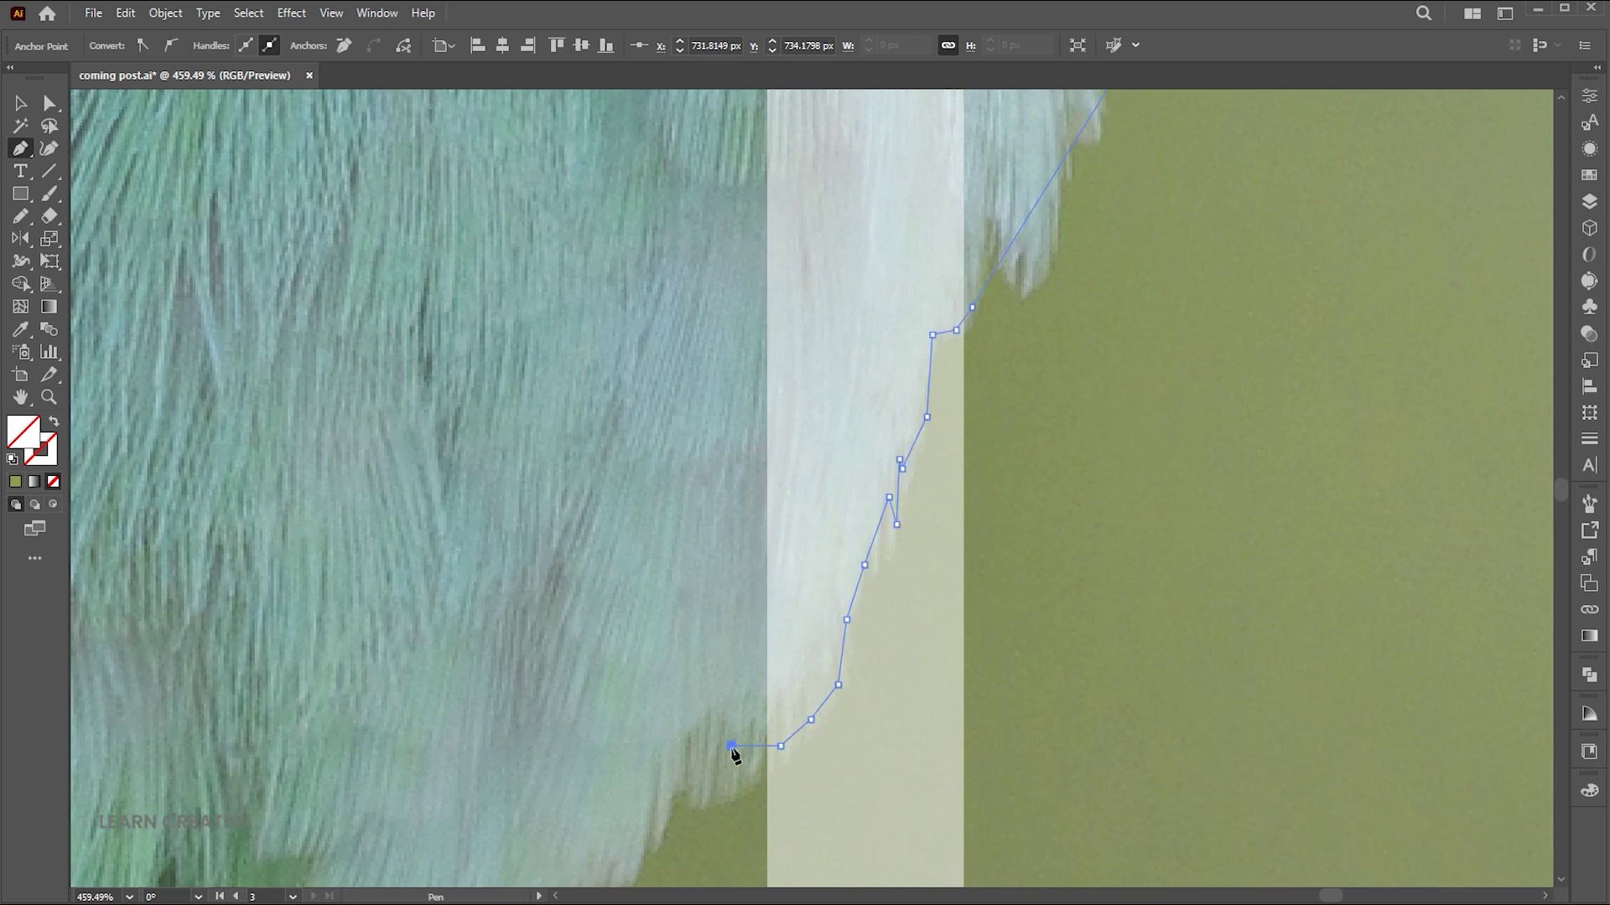
- Run the Pen path along the bird's underside above the log, then up through the body to close it at the forehead
key("ctrl+minus")
key("ctrl+minus")
key("ctrl+minus")
key("ctrl+minus")
left_click_drag(454, 579, 711, 381)
left_click(744, 513)
left_click(681, 530)
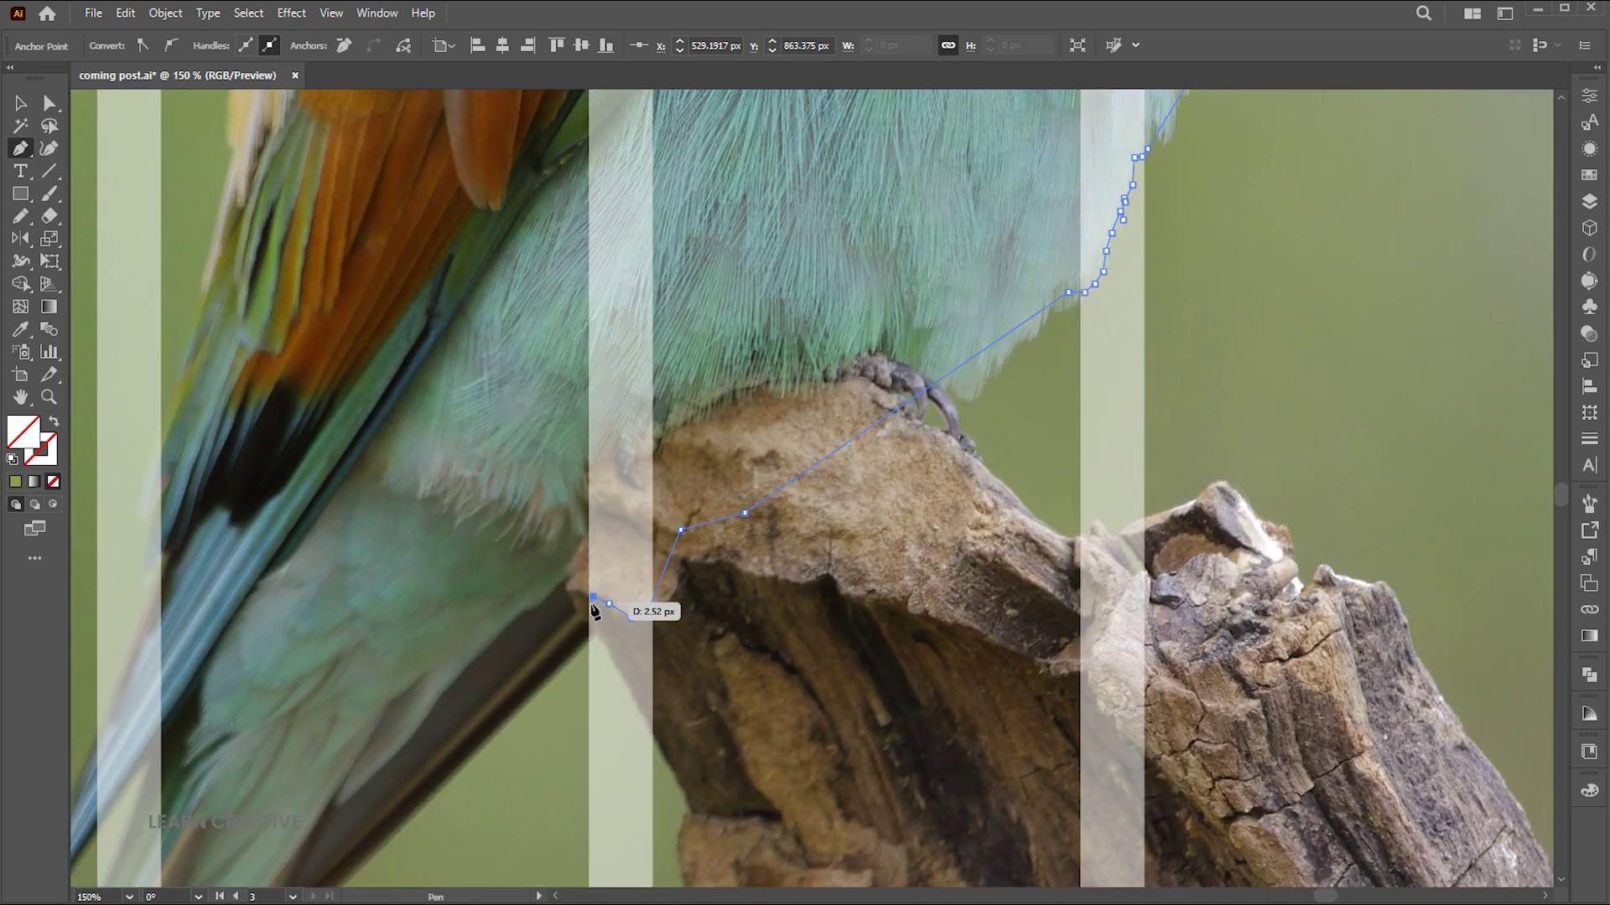
left_click_drag(438, 109, 575, 751)
left_click_drag(682, 251, 682, 687)
- Fill the traced bird outline with white sampled from the artboard using the Eyedropper
key("z")
left_click_drag(706, 436, 352, 406)
scroll(707, 436, "down", 1)
key("v")
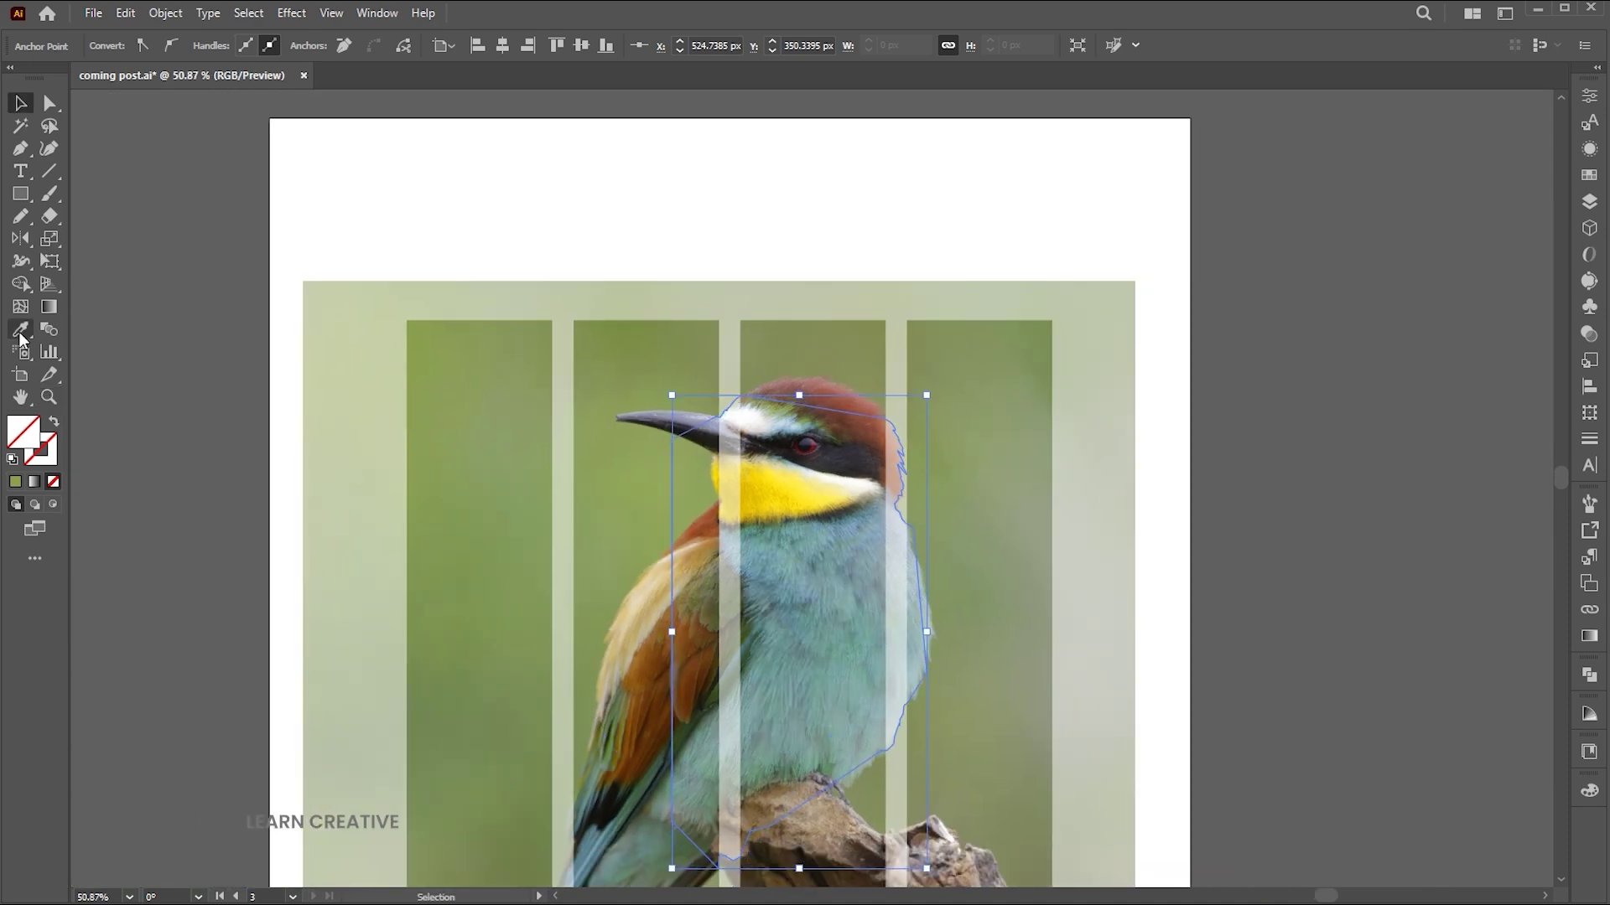
left_click(21, 332)
left_click(808, 178)
key("v")
left_click(849, 165)
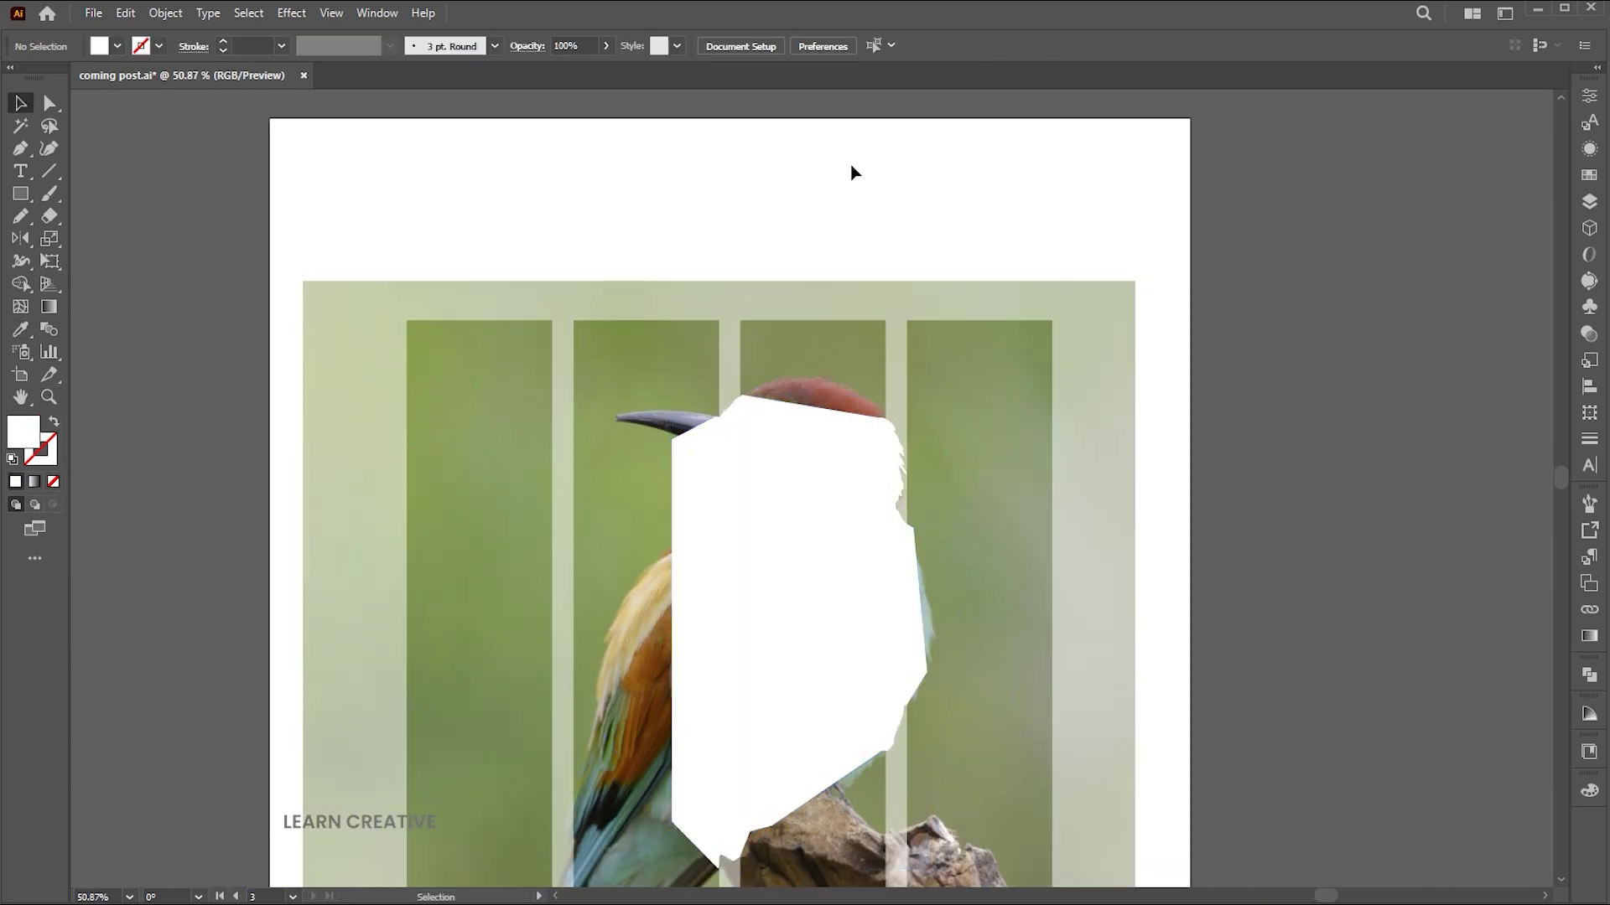
- Set the opacity of the front bird photo to 100%
left_click(915, 331)
type("100")
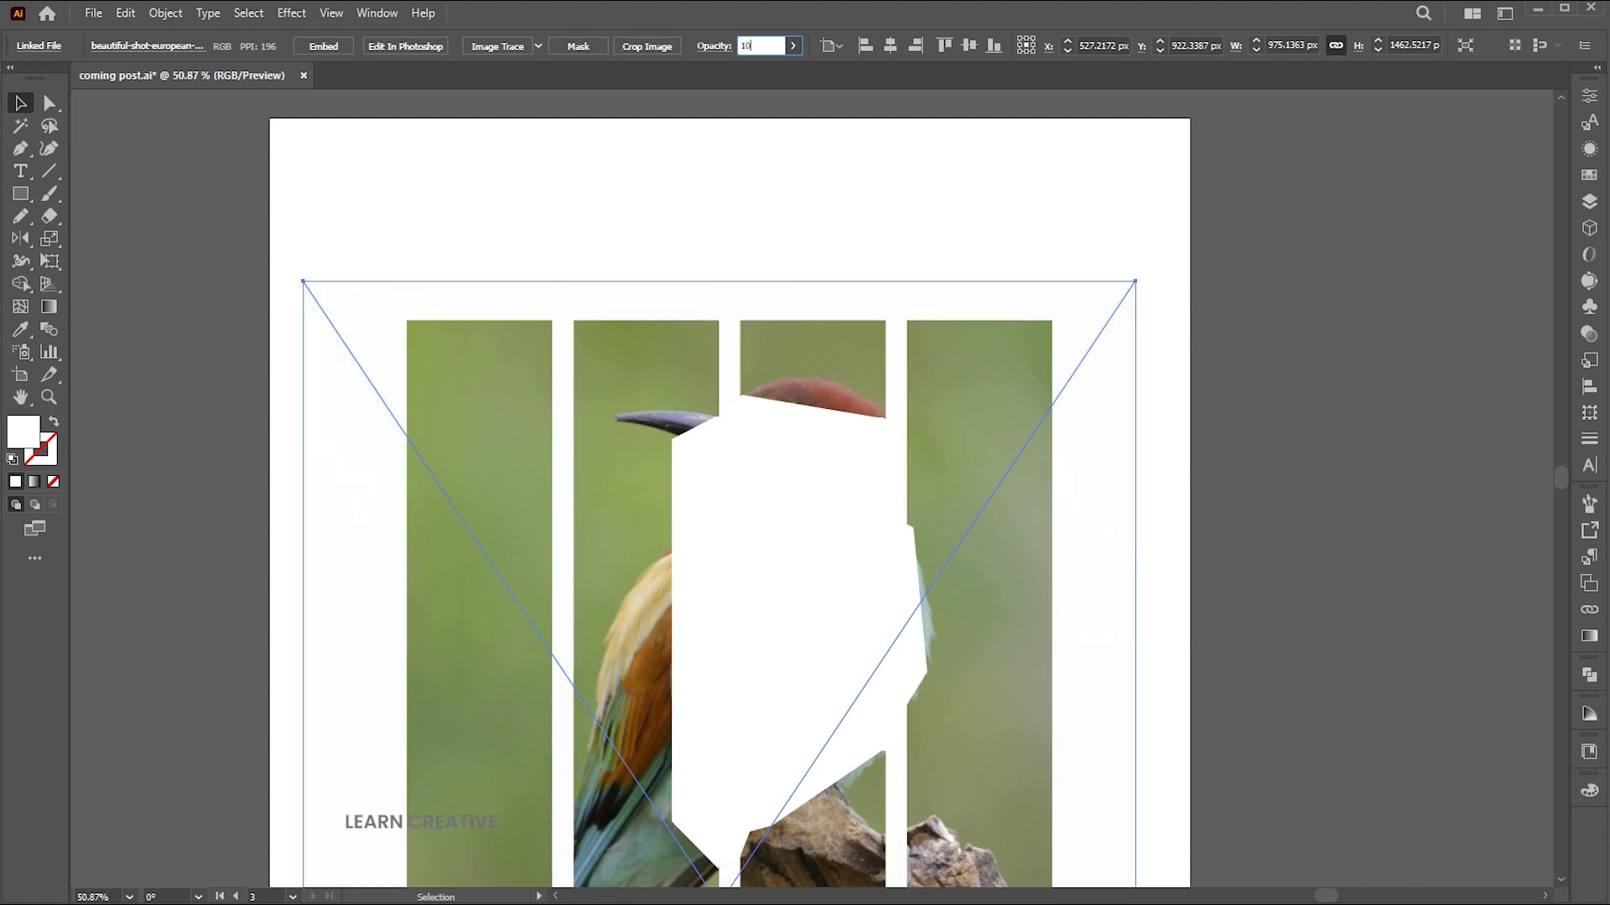
key("Return")
- Make a clipping mask from the white body outline and the front bird photo
left_click_drag(912, 419, 847, 426)
left_click(802, 434, "shift")
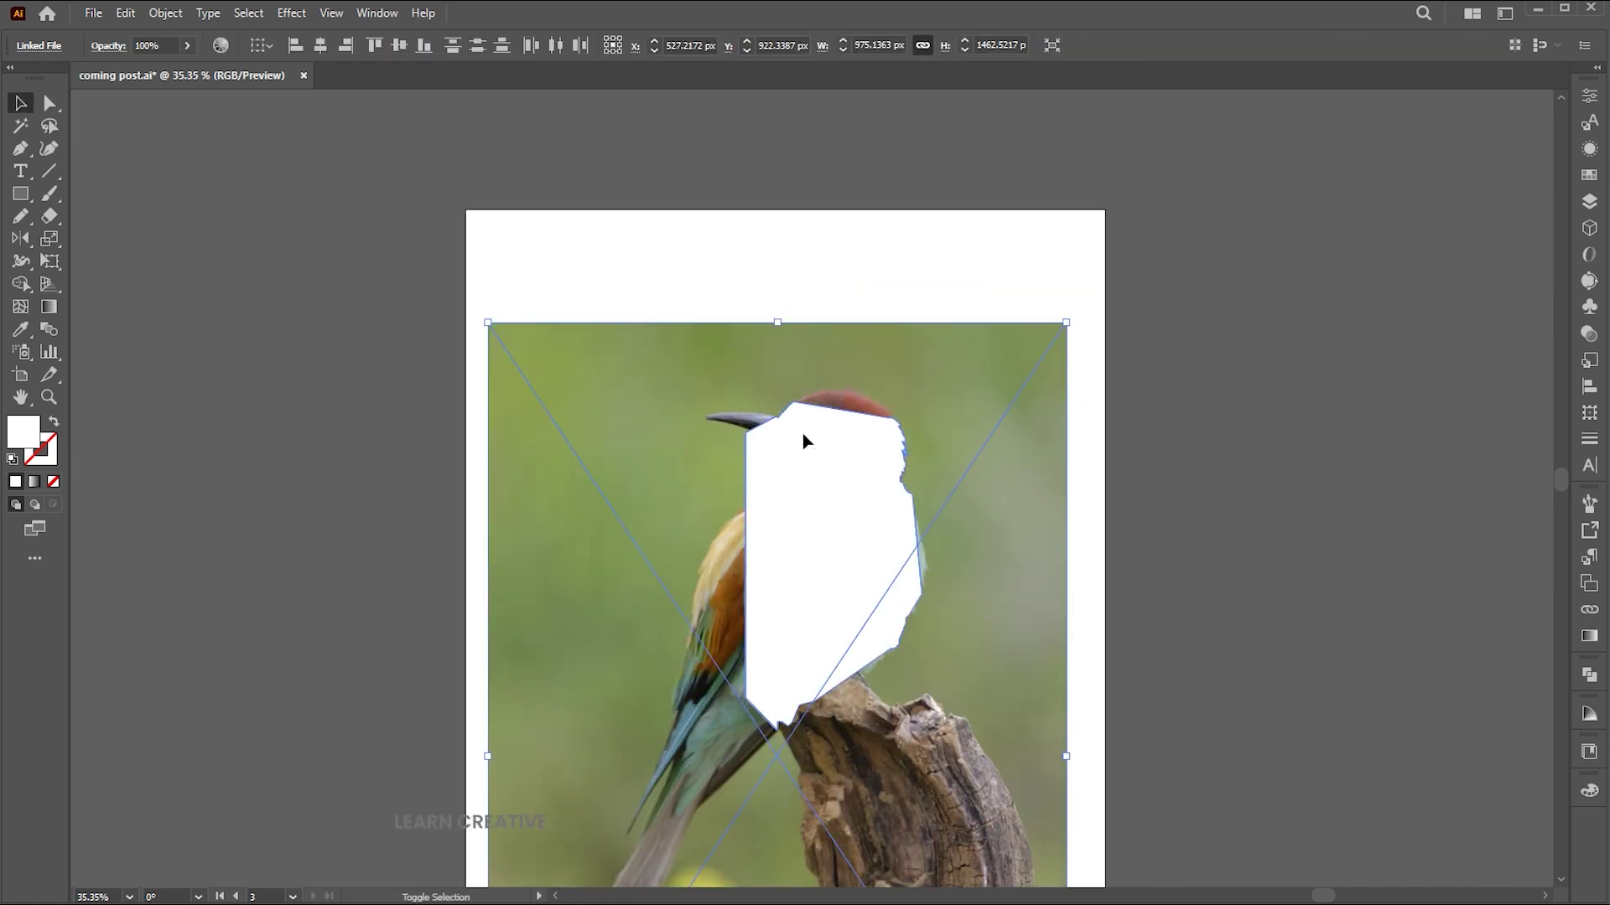
right_click(827, 360)
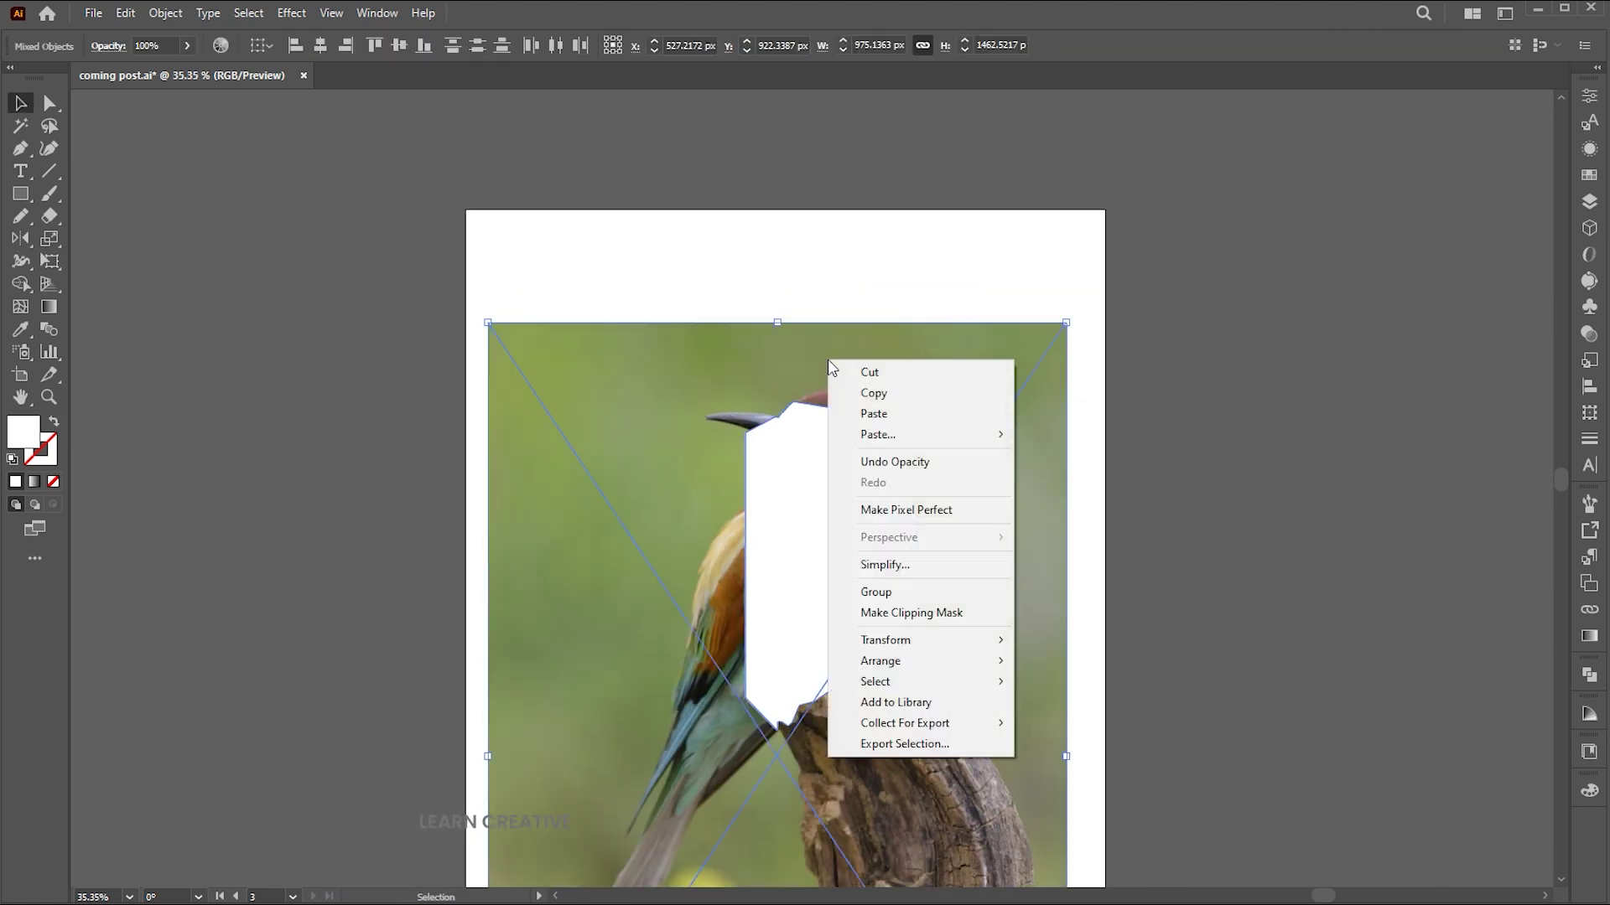
left_click(932, 611)
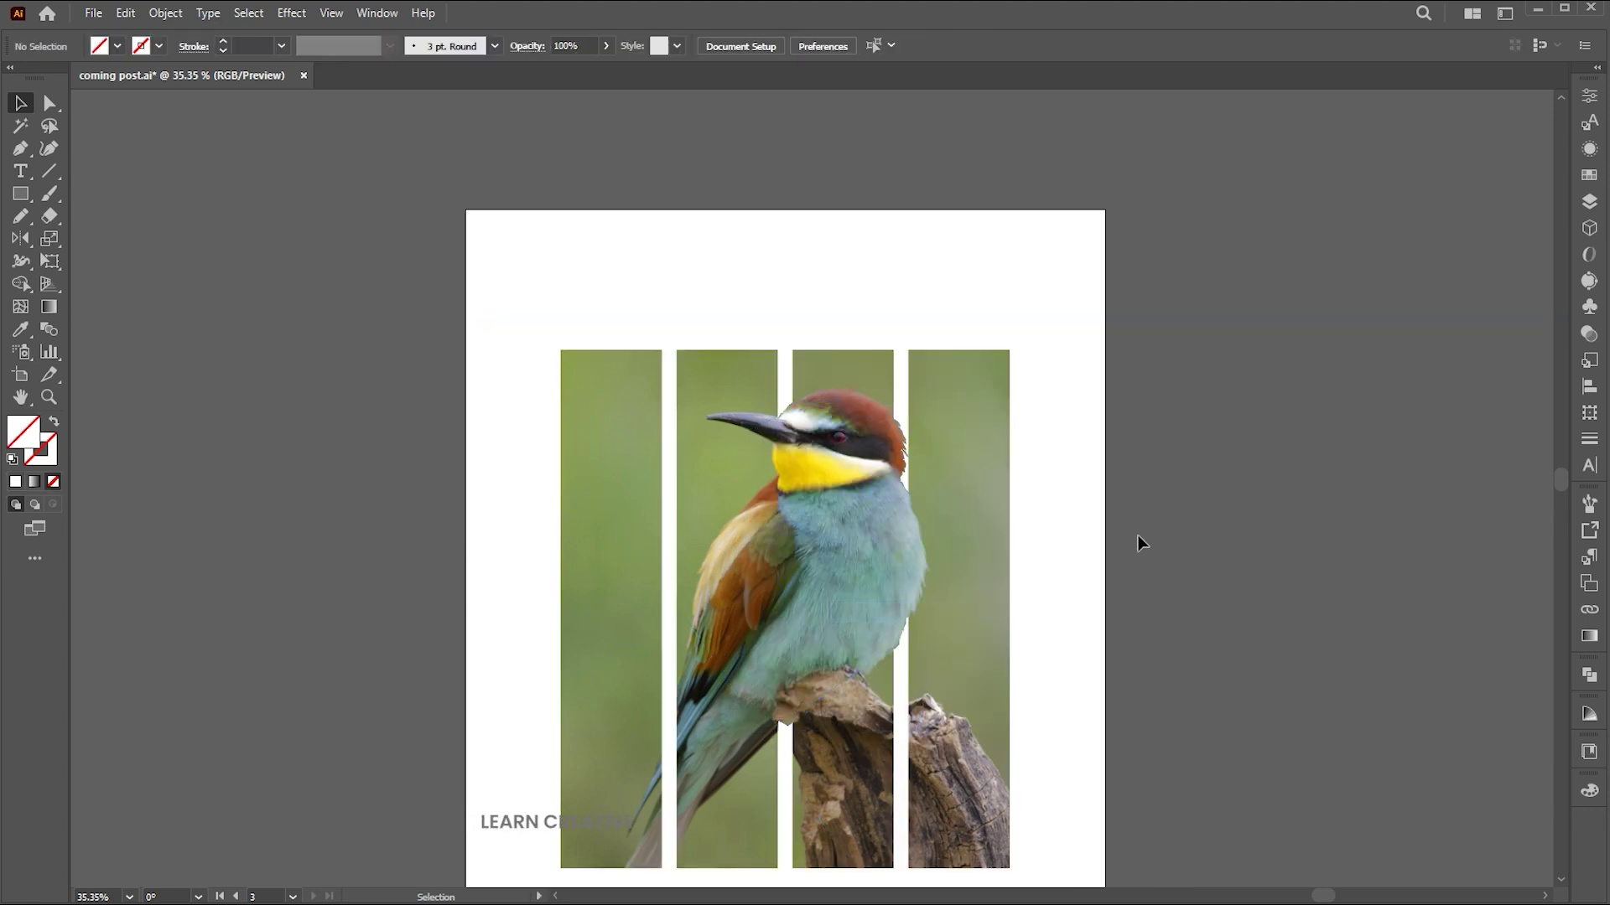
key("z")
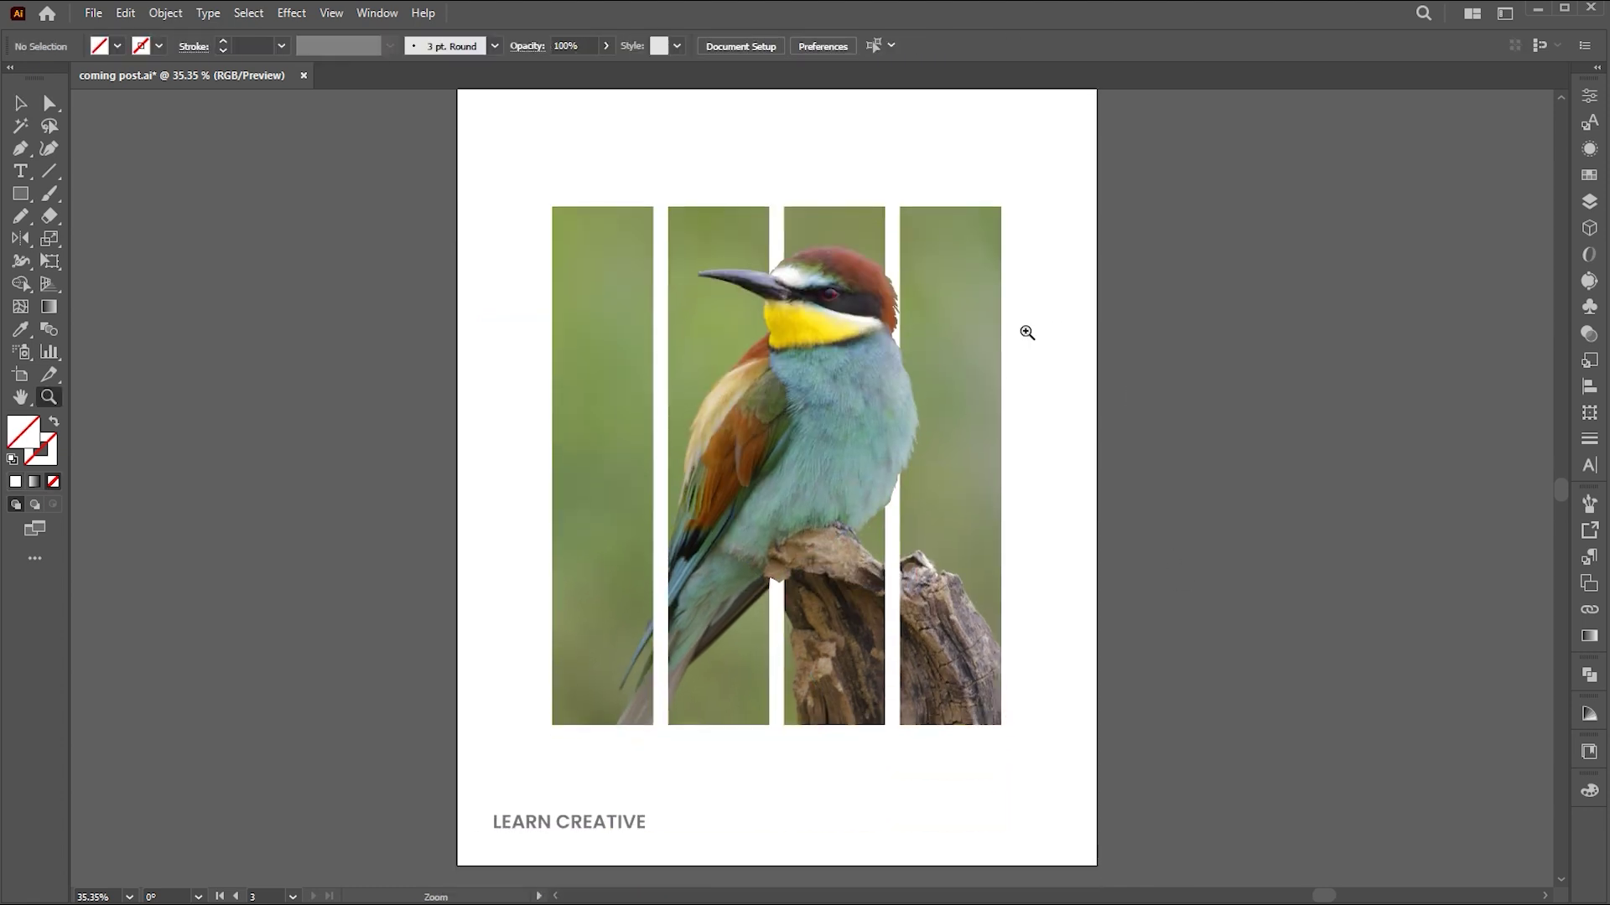
scroll(1080, 317, "up", 2)
scroll(1115, 388, "down", 2)
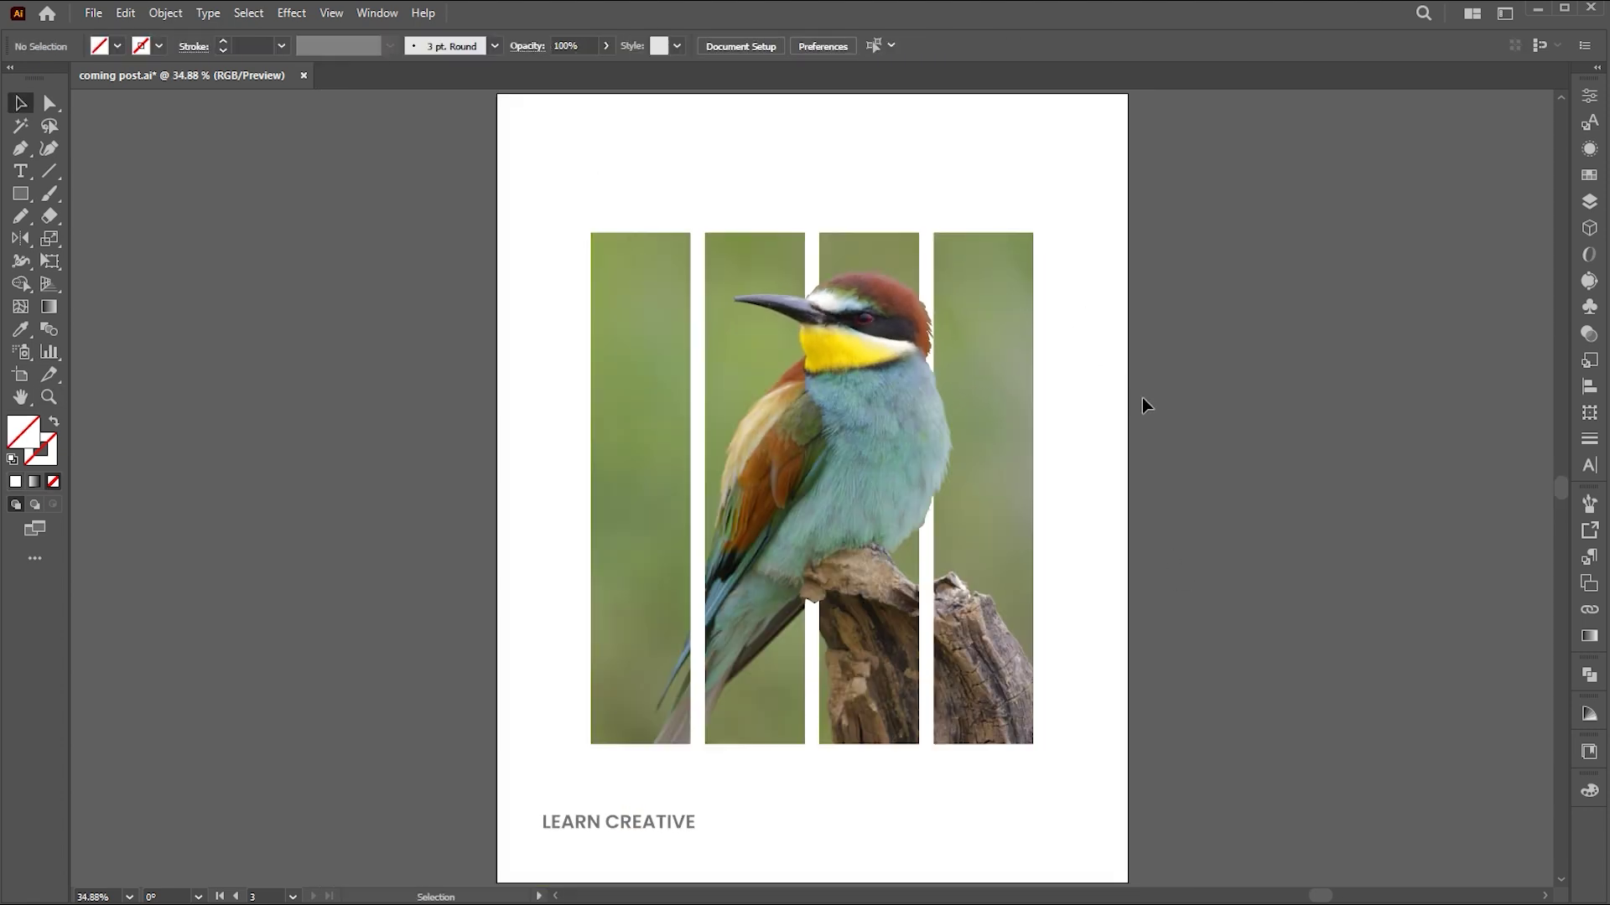
- Duplicate the artboard with its artwork beside the original and remove the copied pop-out body cutout from the duplicate
left_click(15, 379)
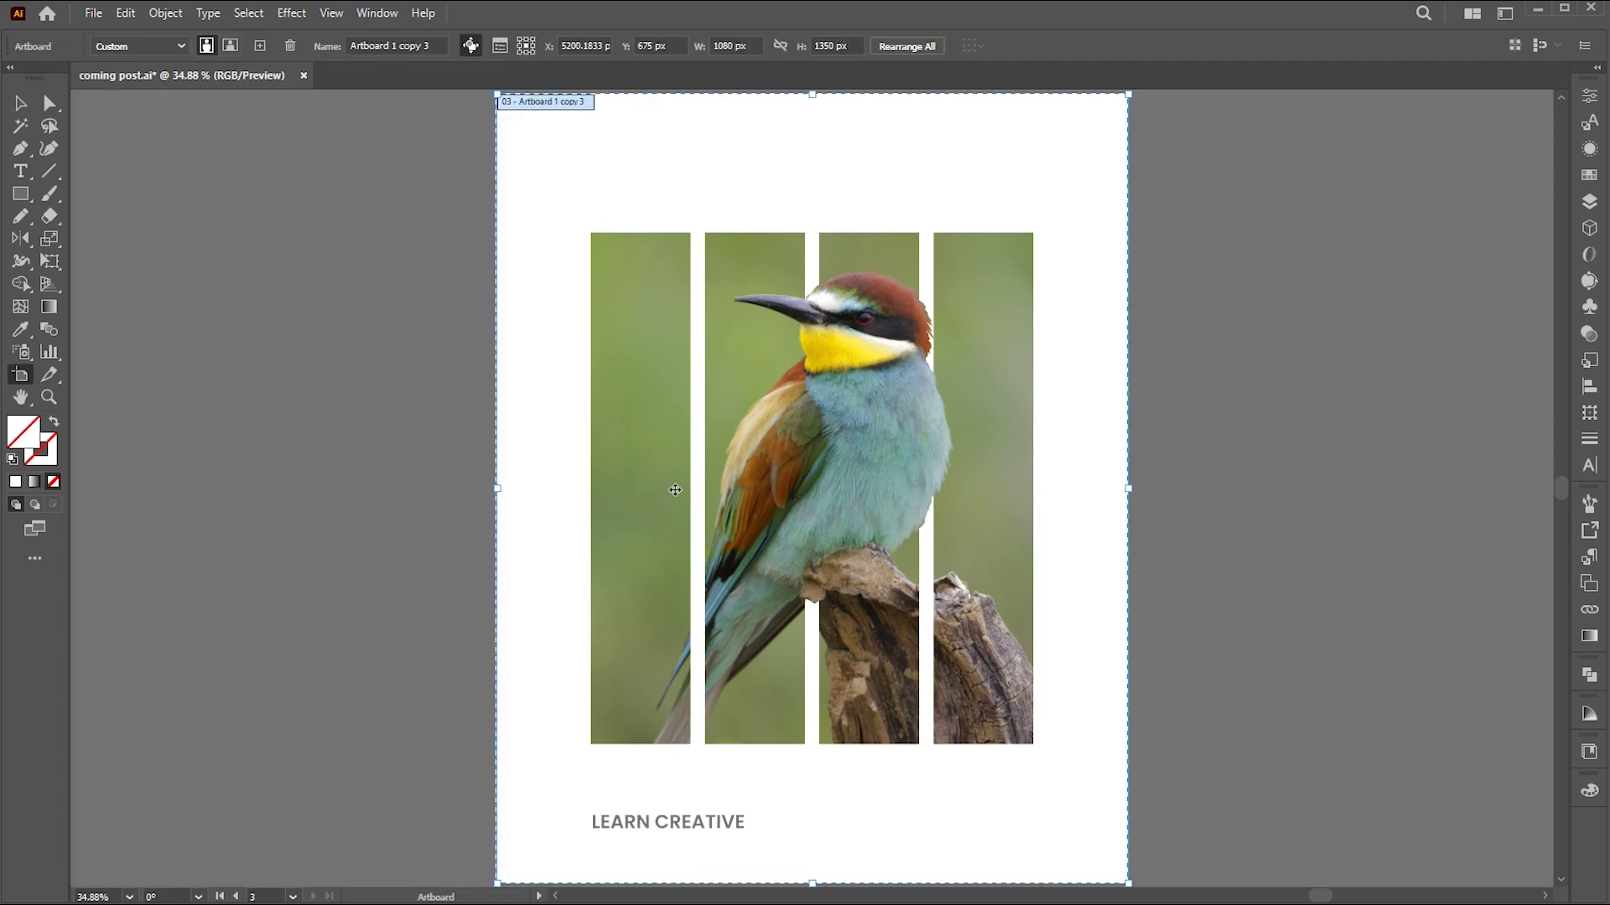
left_click_drag(676, 489, 1353, 489, "alt")
left_click_drag(1387, 444, 469, 435)
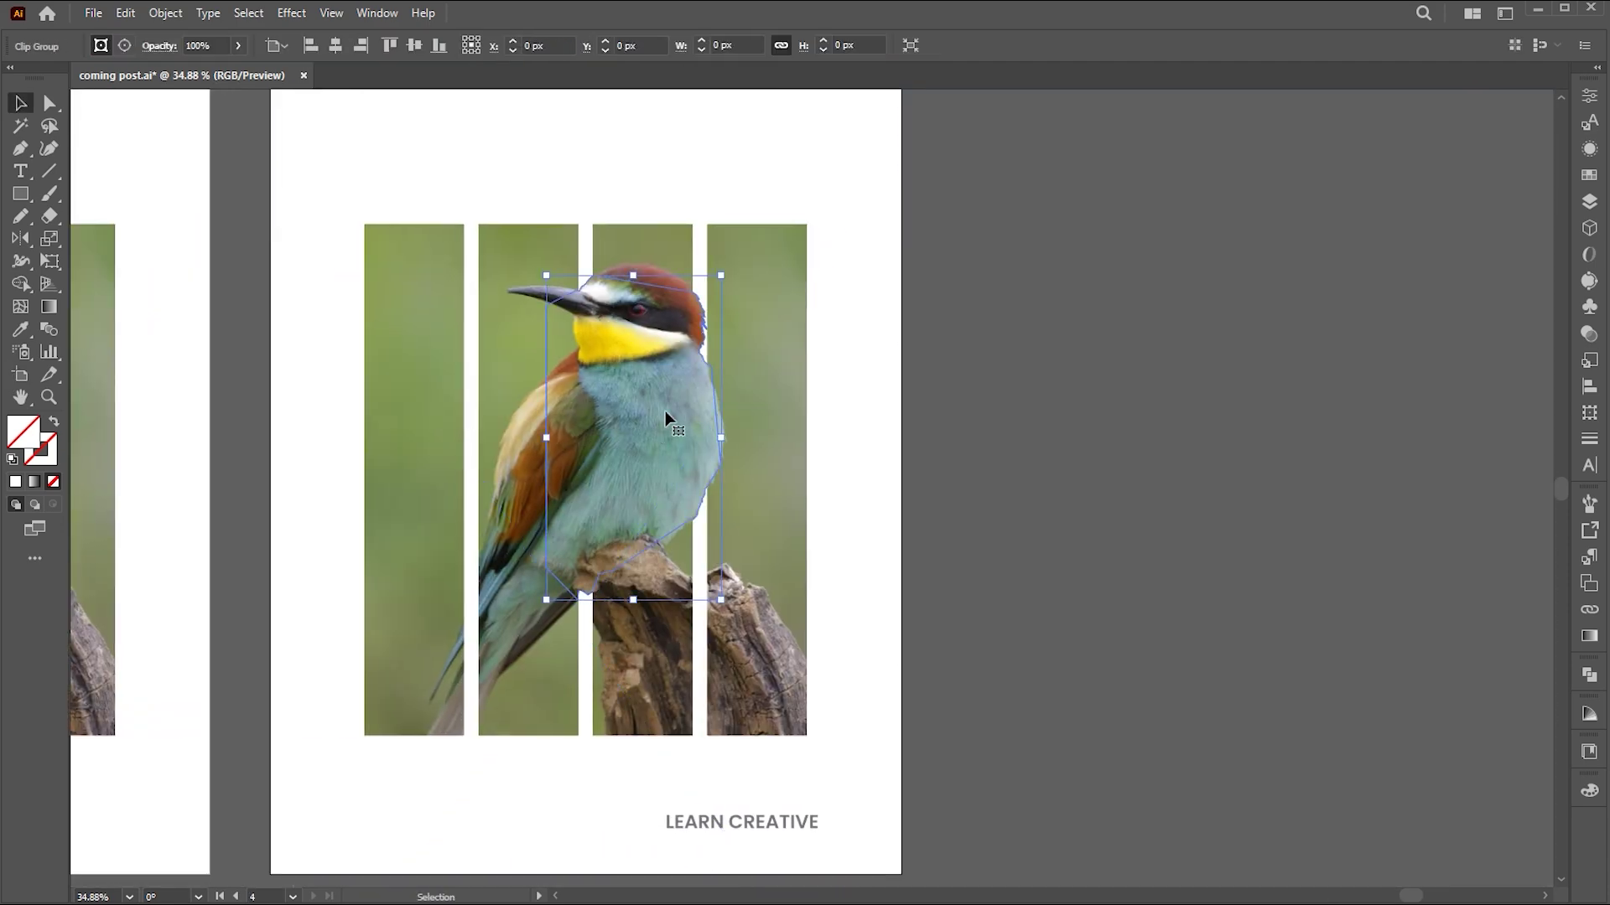
left_click(1016, 365)
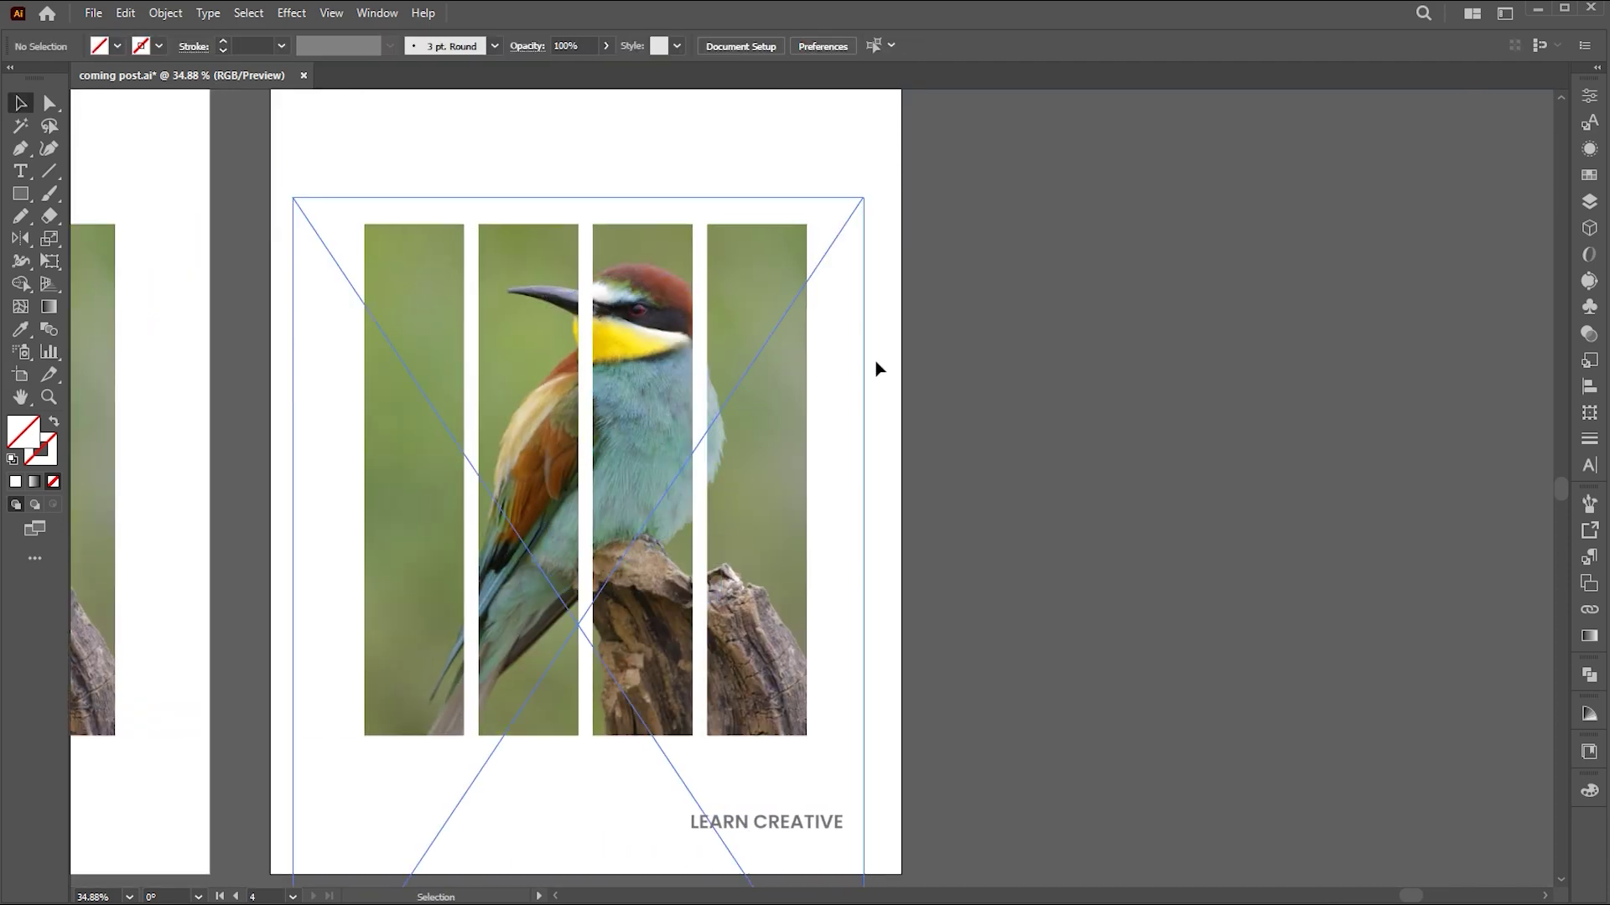
- Relink the photo inside the duplicated strips to pexels-pixabay-459198
key("a")
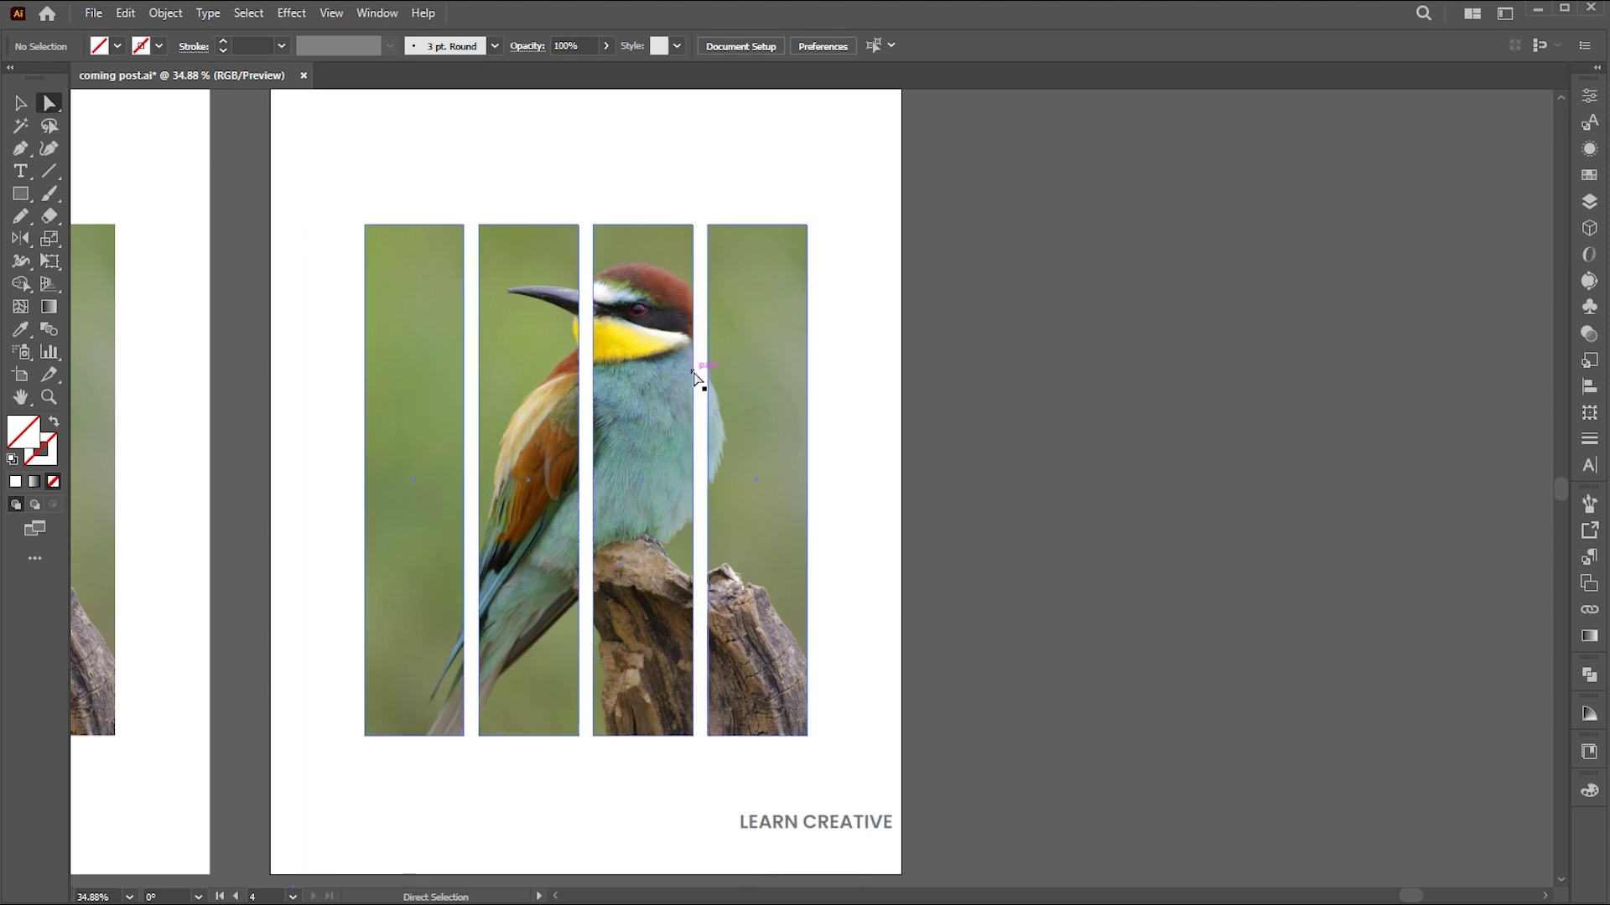
left_click(637, 311)
left_click(39, 47)
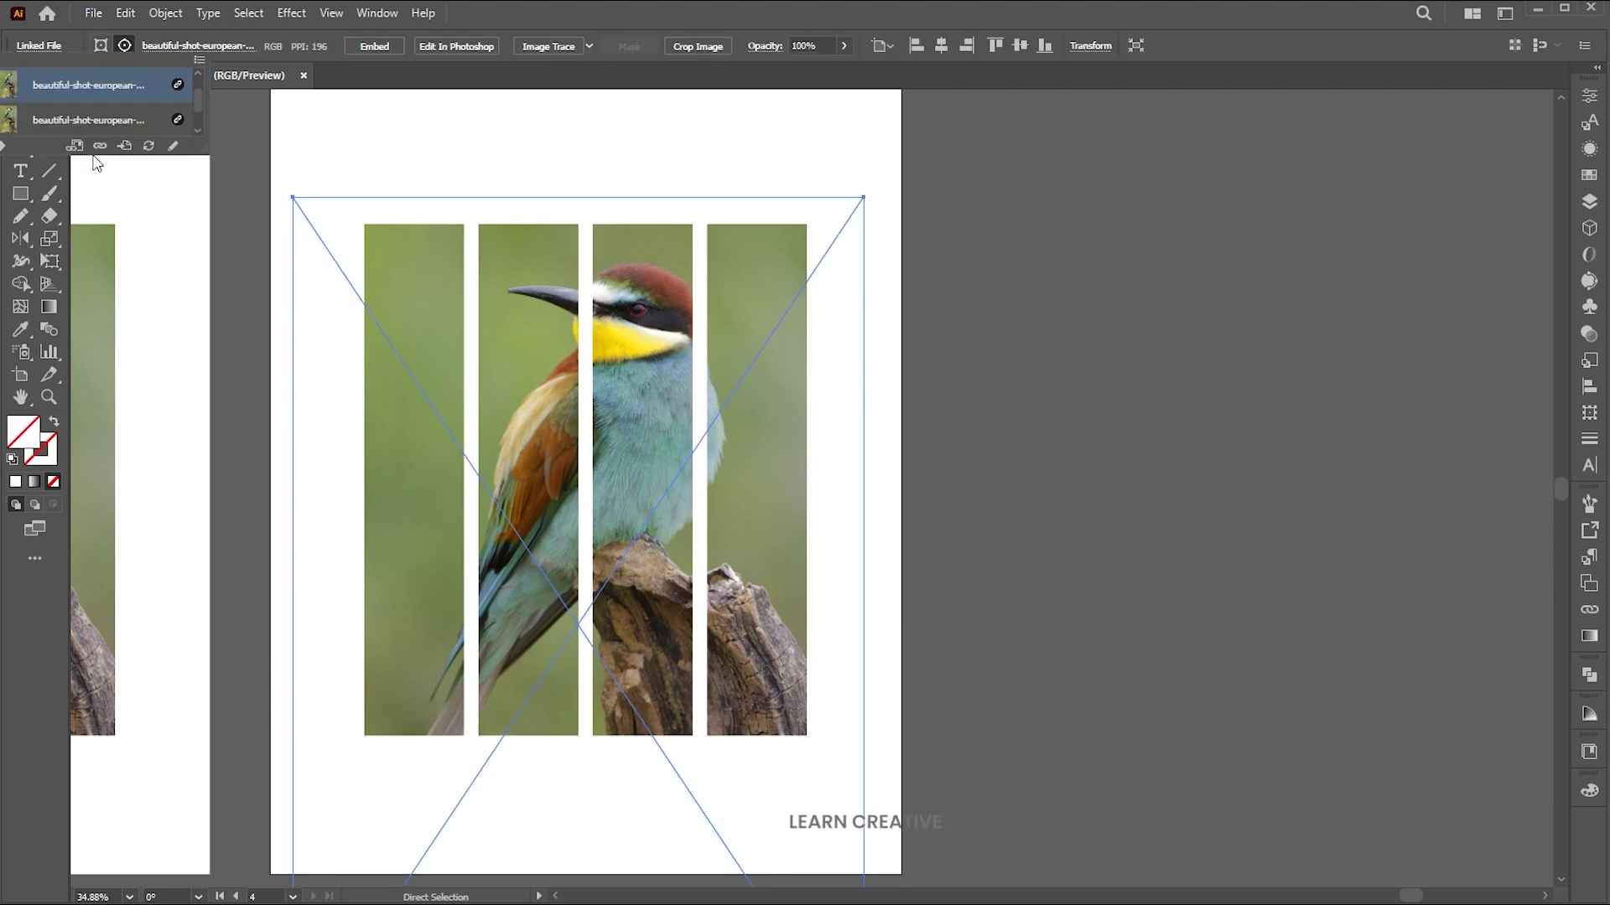
left_click(102, 147)
left_click(363, 201)
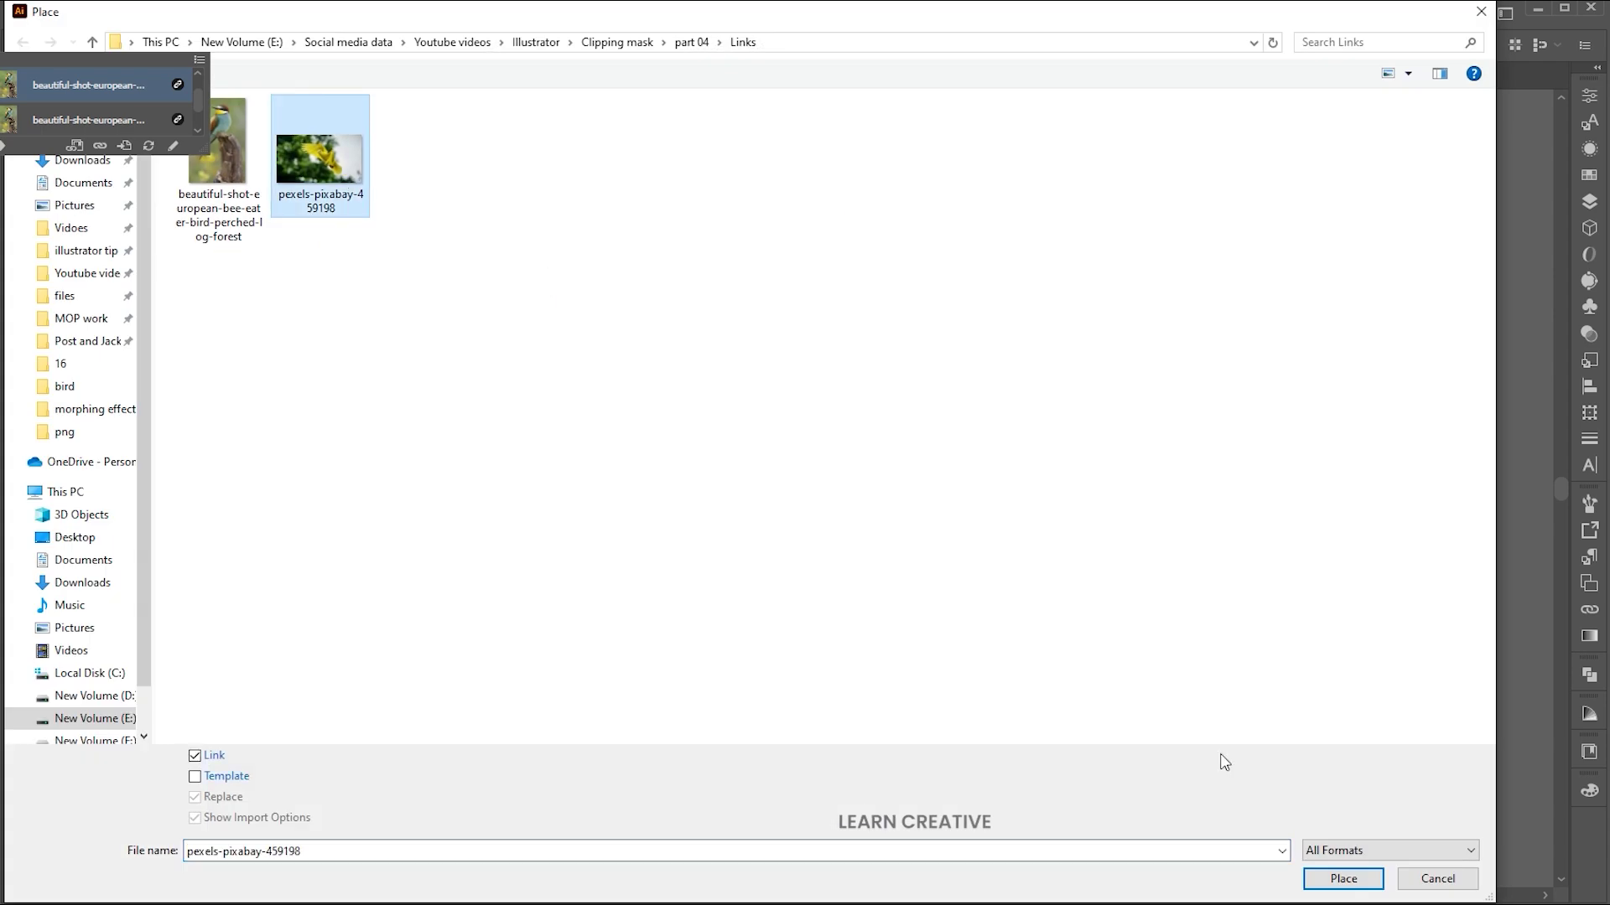
left_click(1342, 877)
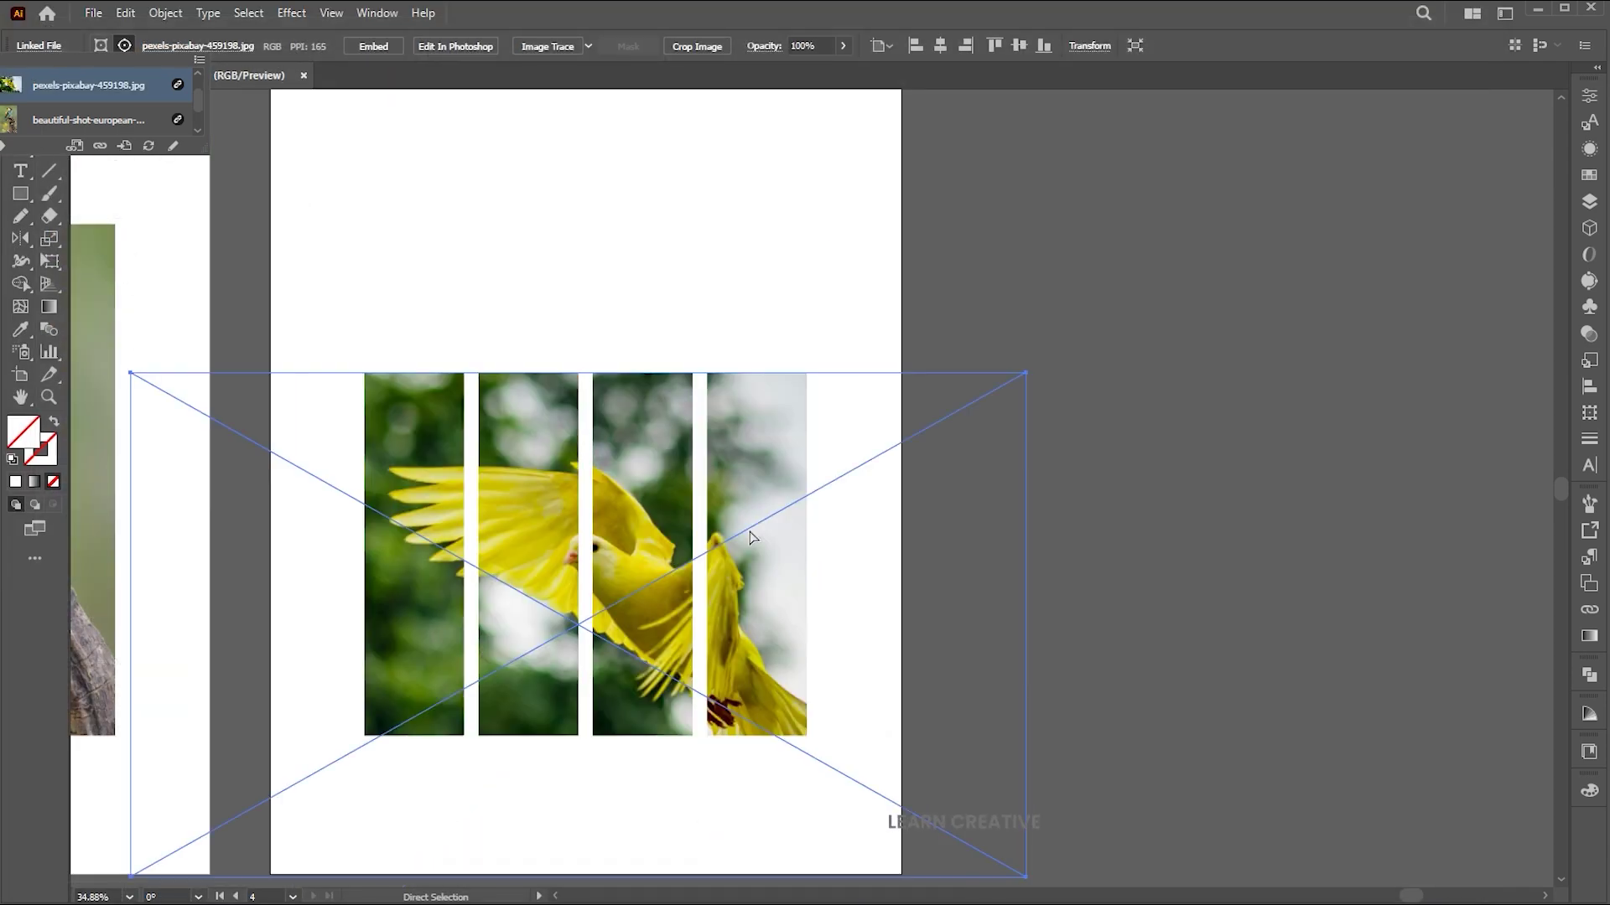
- Move and enlarge the yellow bird photo within the mask until it fills all four strips
key("v")
left_click_drag(733, 554, 711, 467)
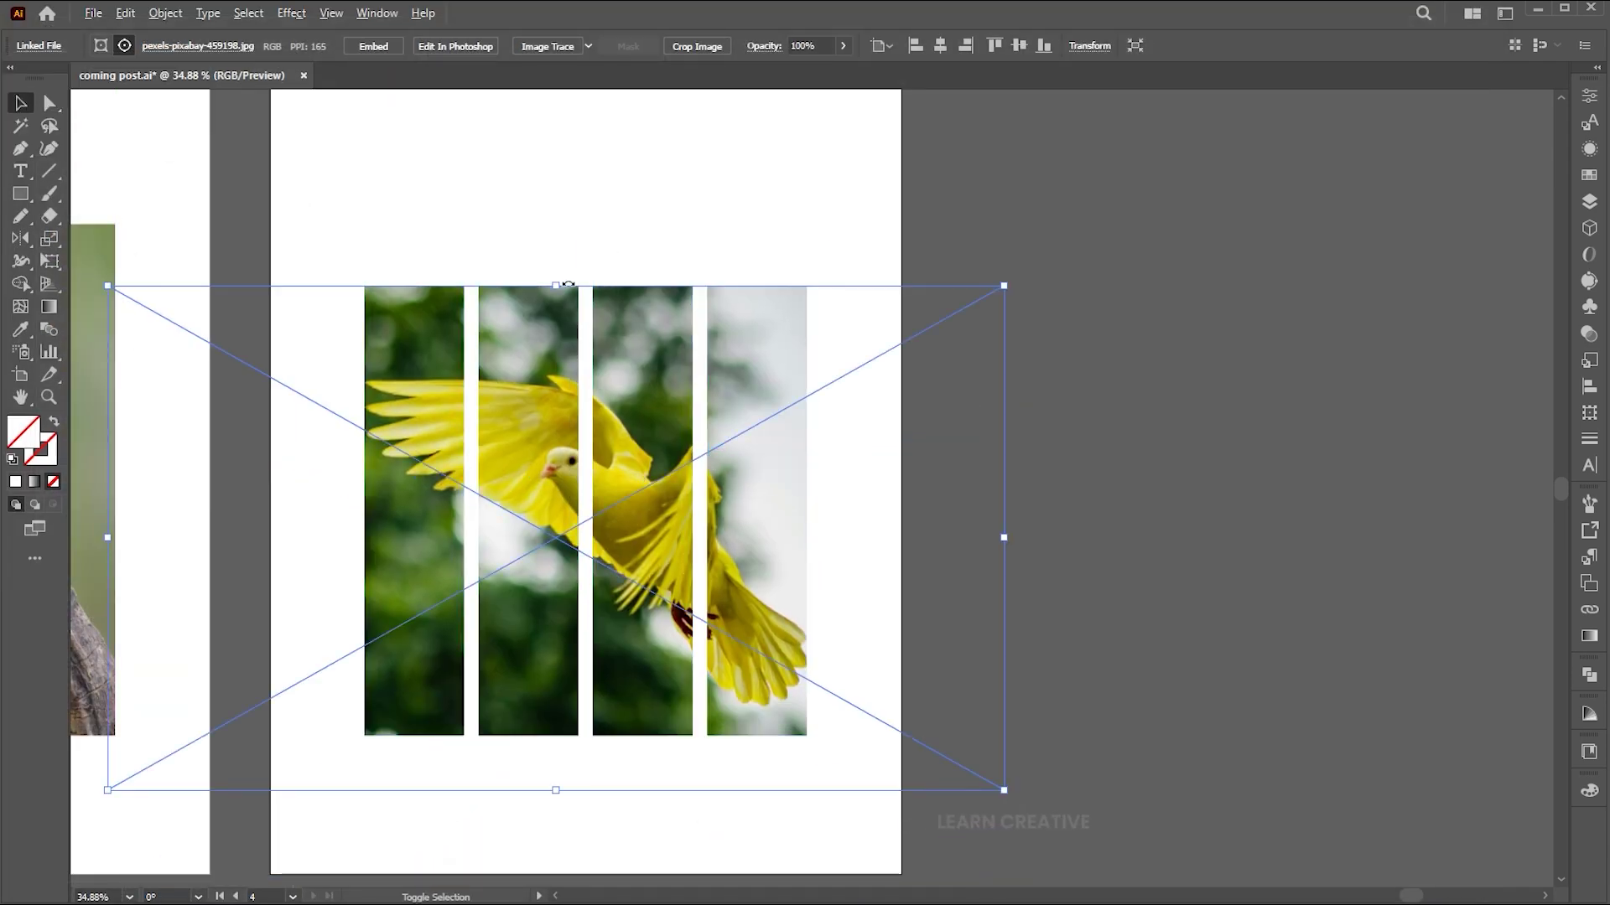
left_click_drag(560, 285, 568, 228)
key("a")
left_click_drag(614, 298, 617, 259)
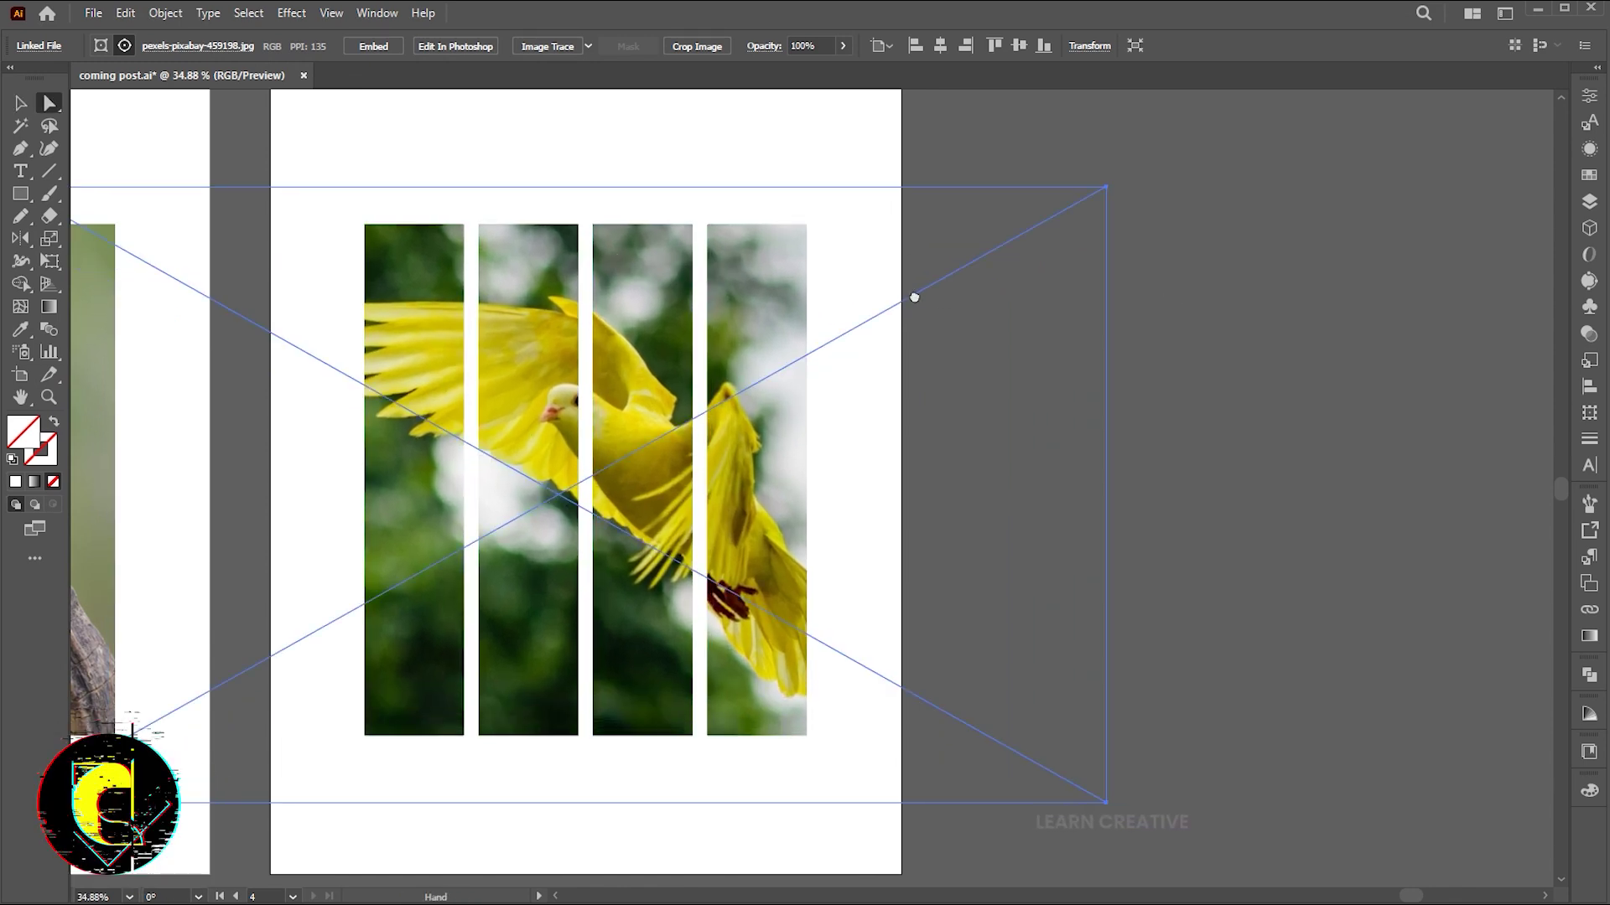
- Copy the masked yellow bird photo and paste the copy in front of the strips
left_click_drag(914, 297, 981, 298)
key("v")
left_click(125, 13)
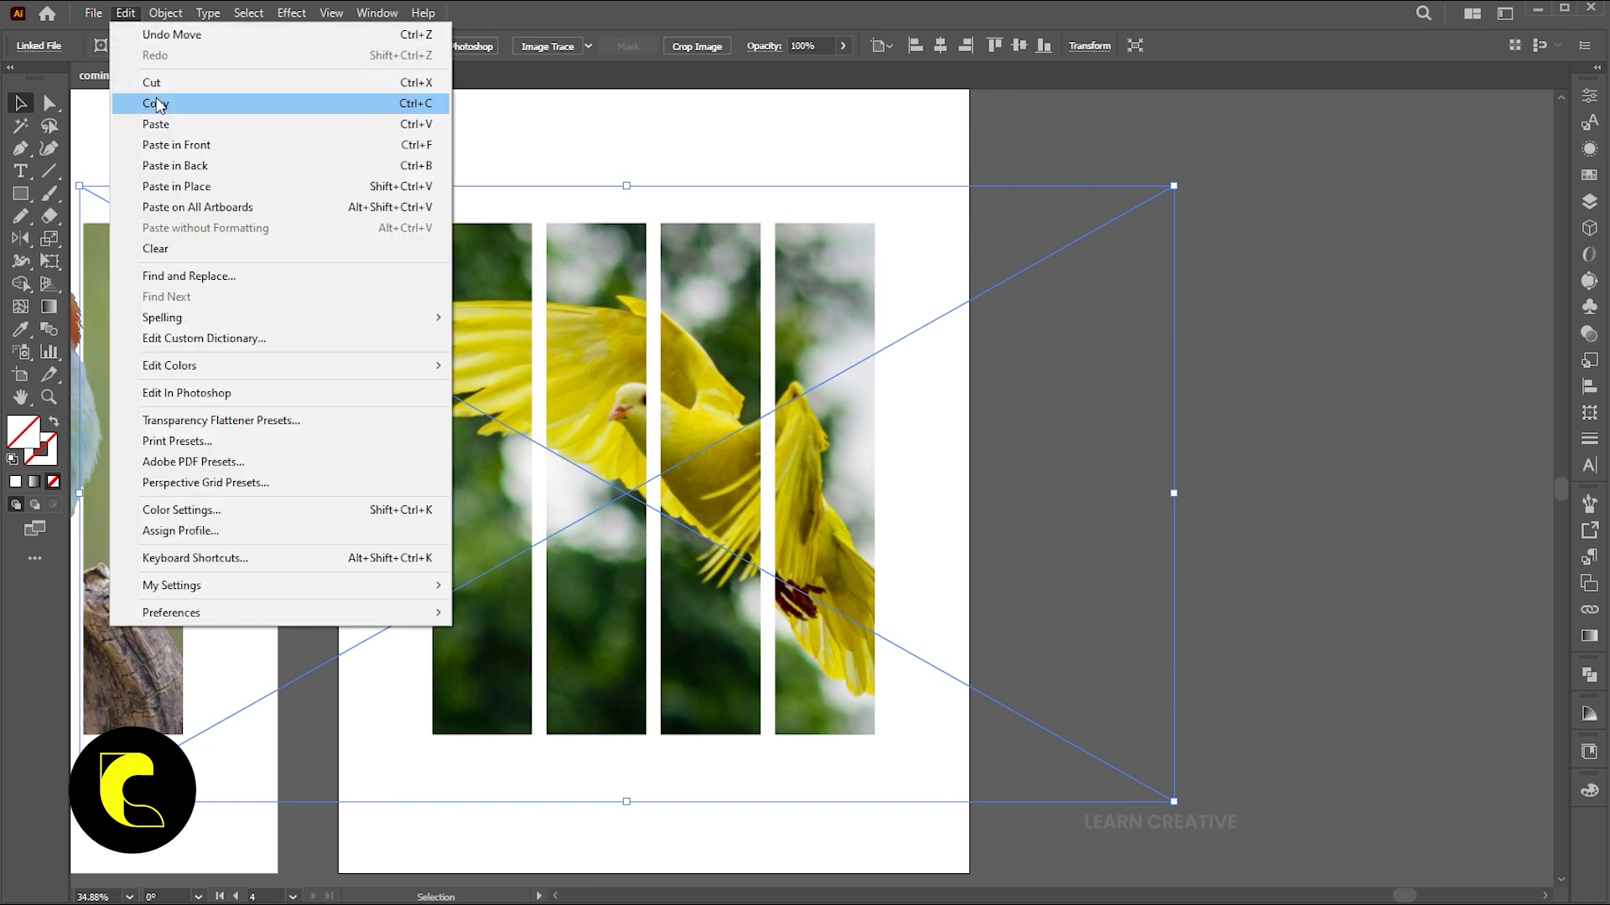
left_click(156, 104)
left_click(615, 162)
left_click(125, 13)
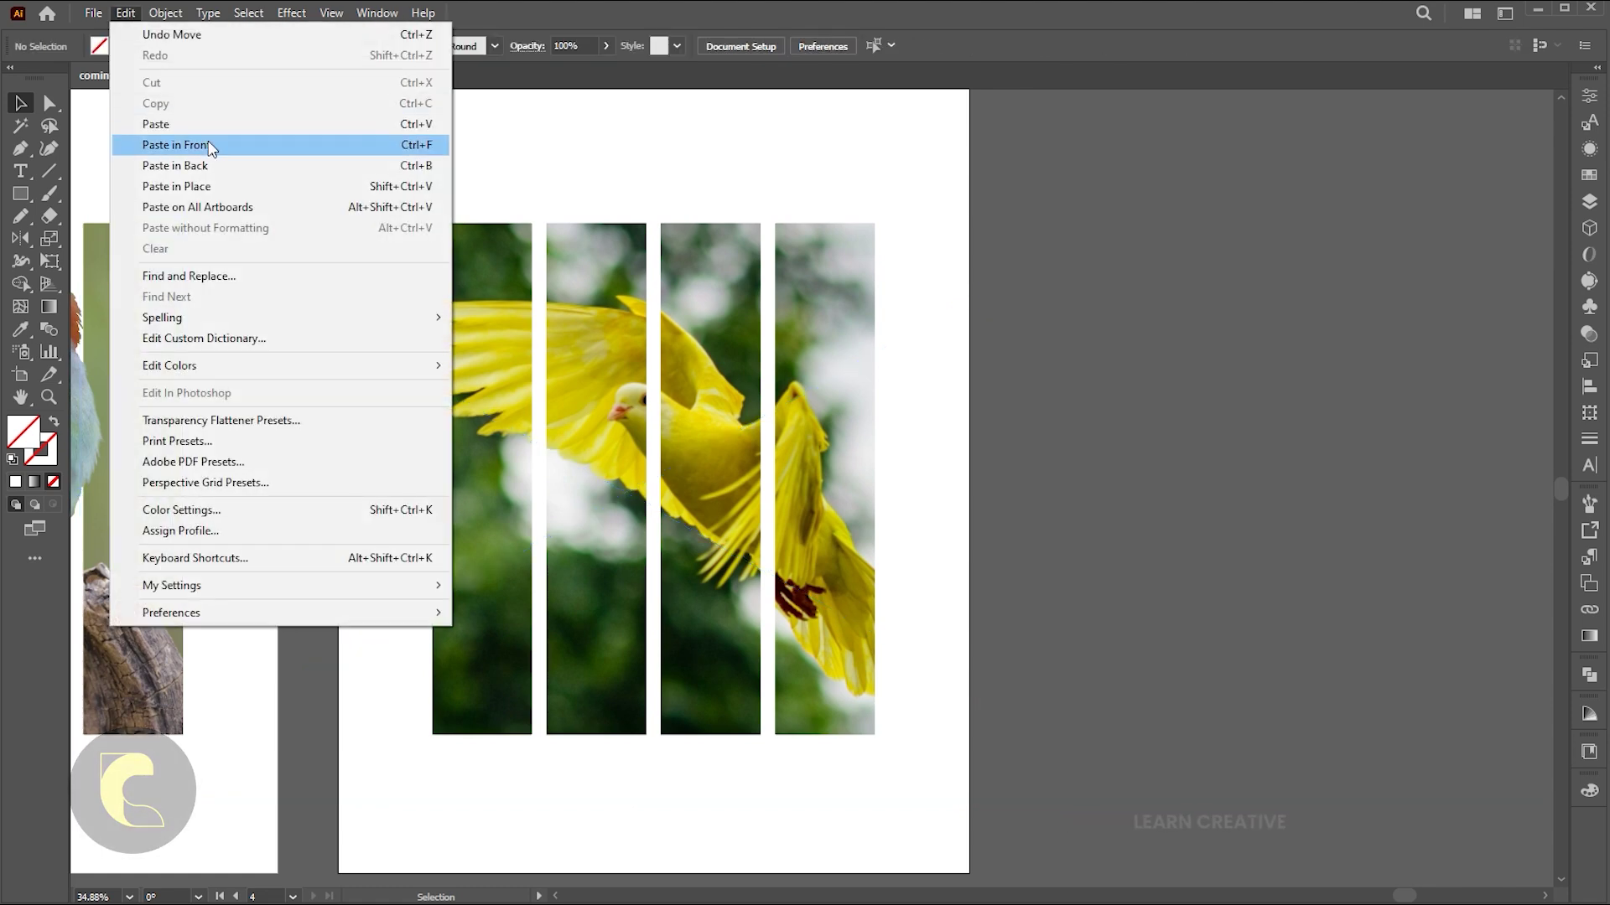
left_click(176, 145)
- Set the opacity of the pasted yellow bird photo to 50%
key("z")
left_click(683, 422)
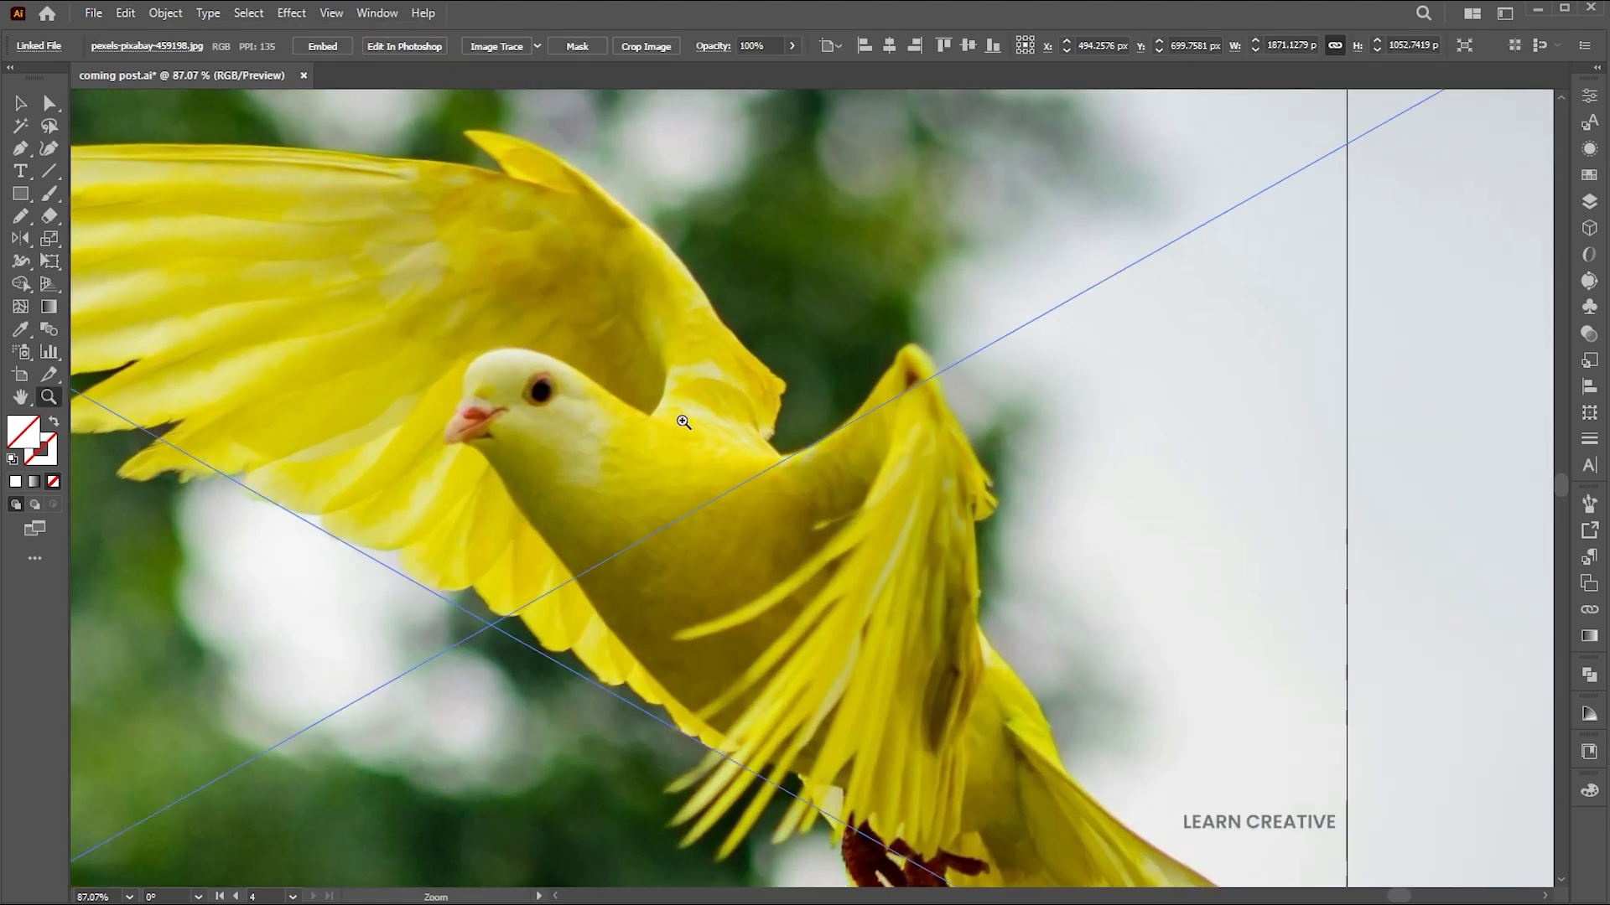
type("50")
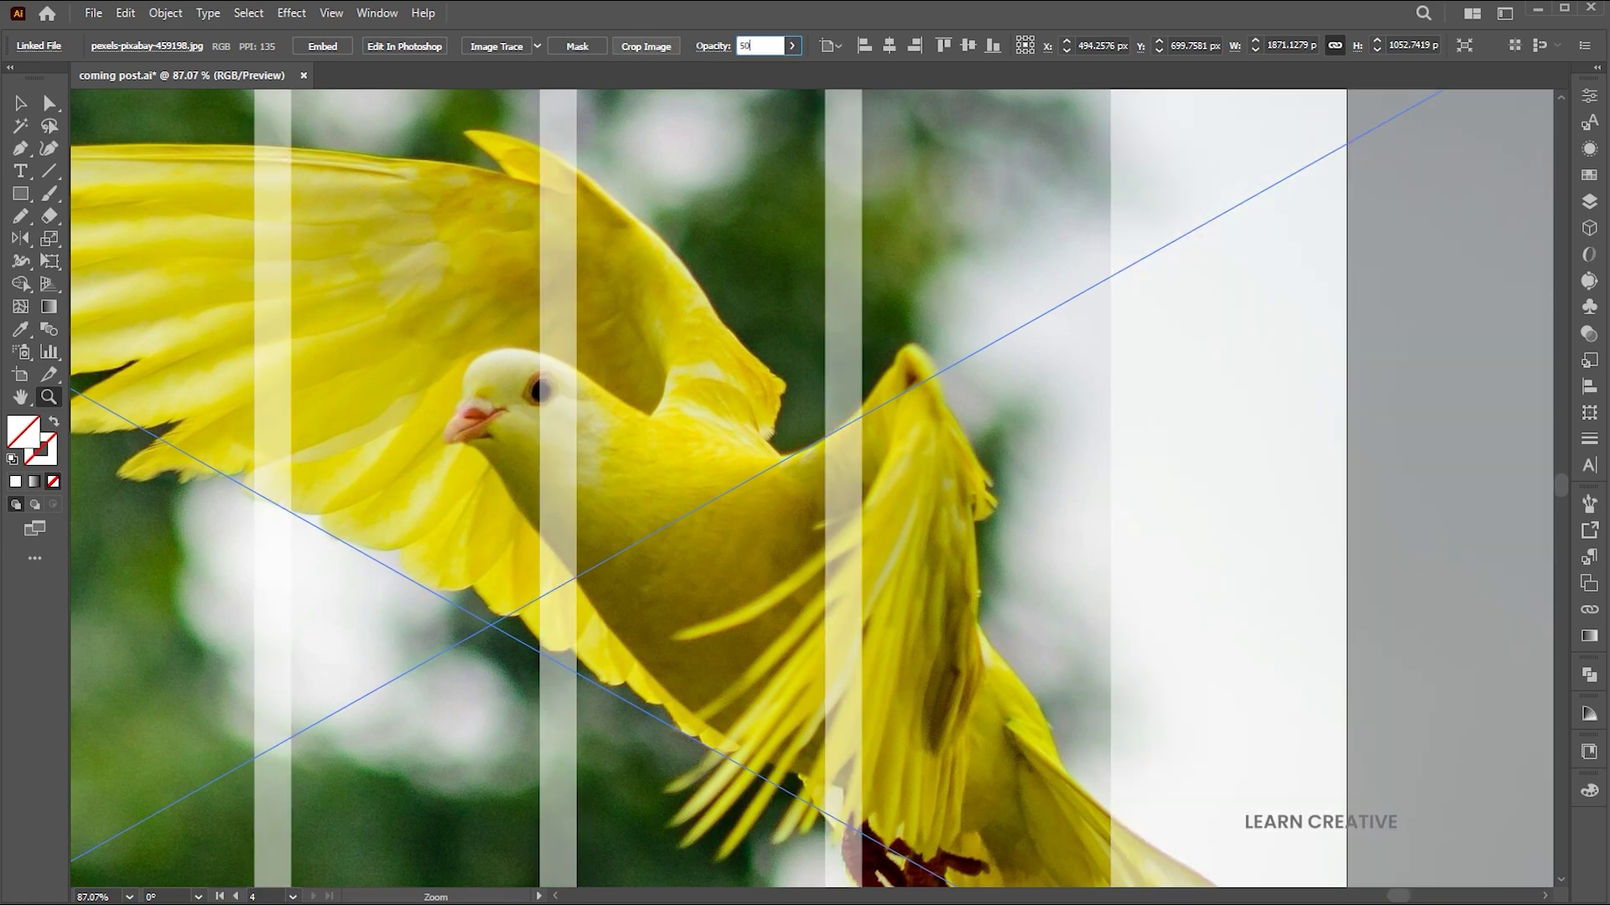
key("Return")
- Start a Pen path along the wing's upper edge across the gap between strips two and three, continuing down to the bird's back
left_click_drag(560, 182, 675, 446)
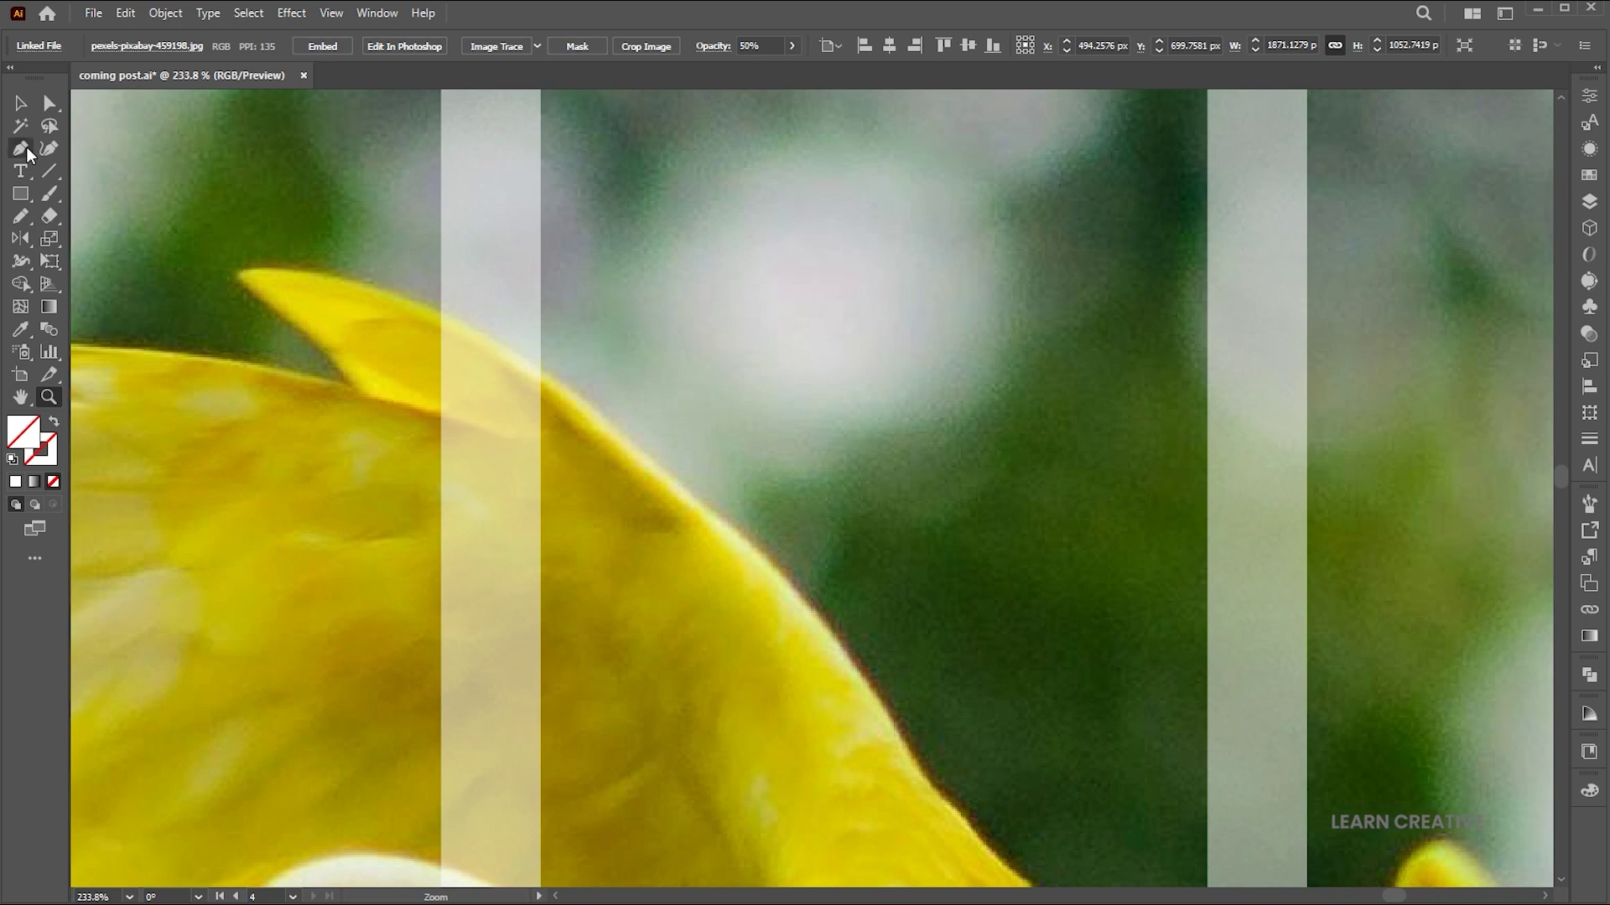
left_click(27, 147)
left_click(426, 307)
left_click(576, 399)
left_click_drag(908, 838, 761, 434)
left_click(860, 512)
left_click(934, 549)
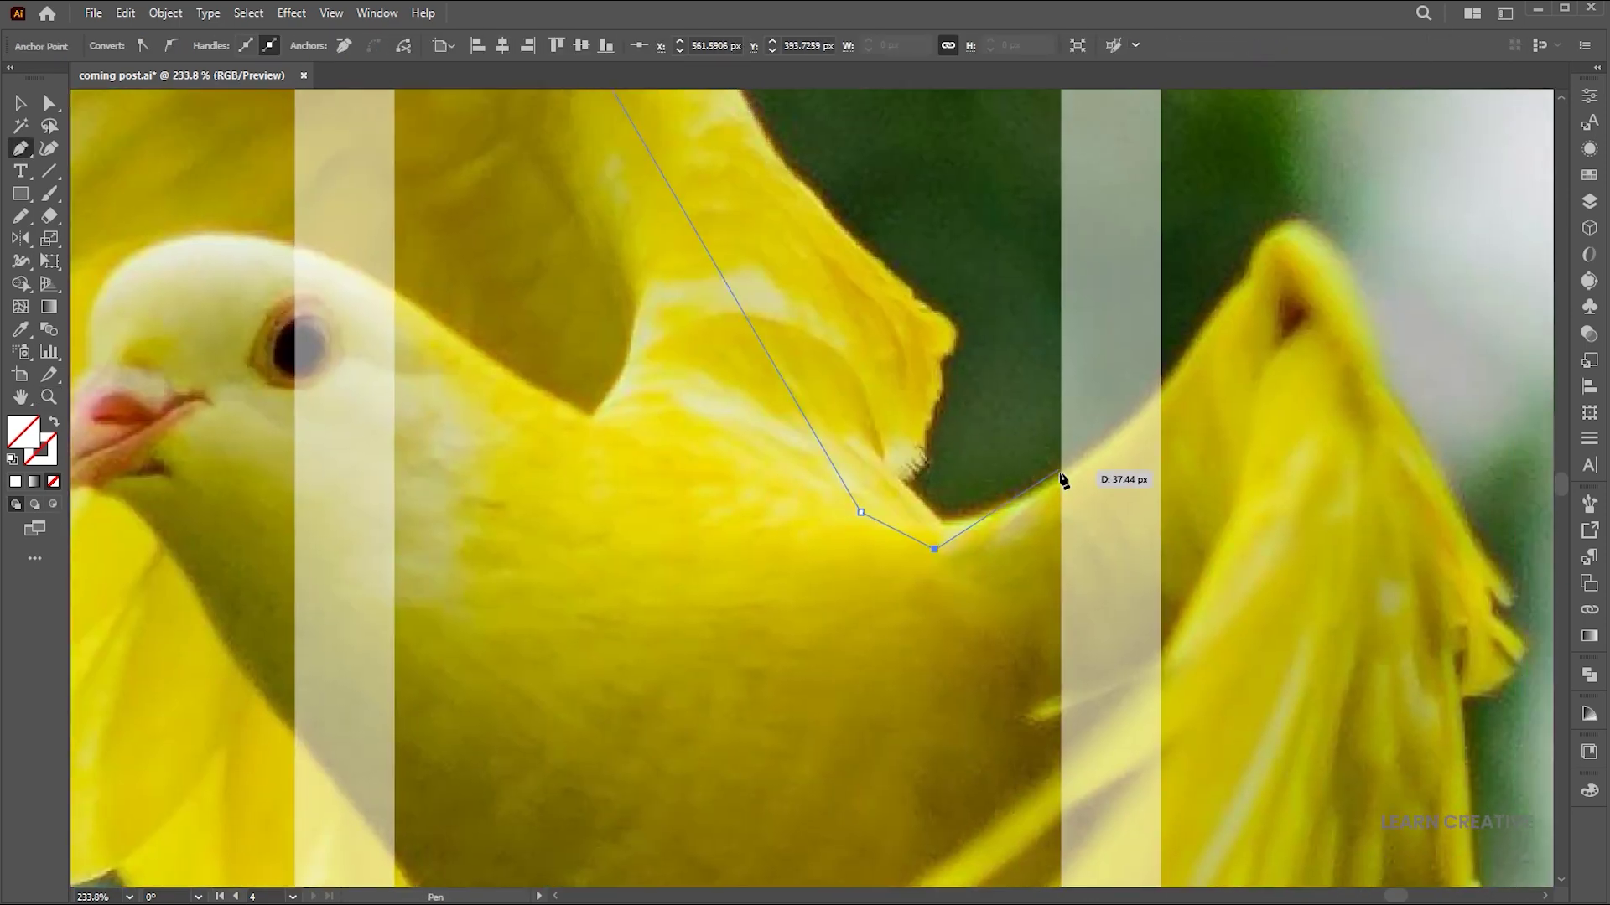
- Trace the shoulder edge across the gap between strips three and four and run the path down through the front wing to the feet
left_click(1056, 475)
left_click_drag(1215, 596, 1135, 134)
left_click_drag(1215, 810, 1187, 433)
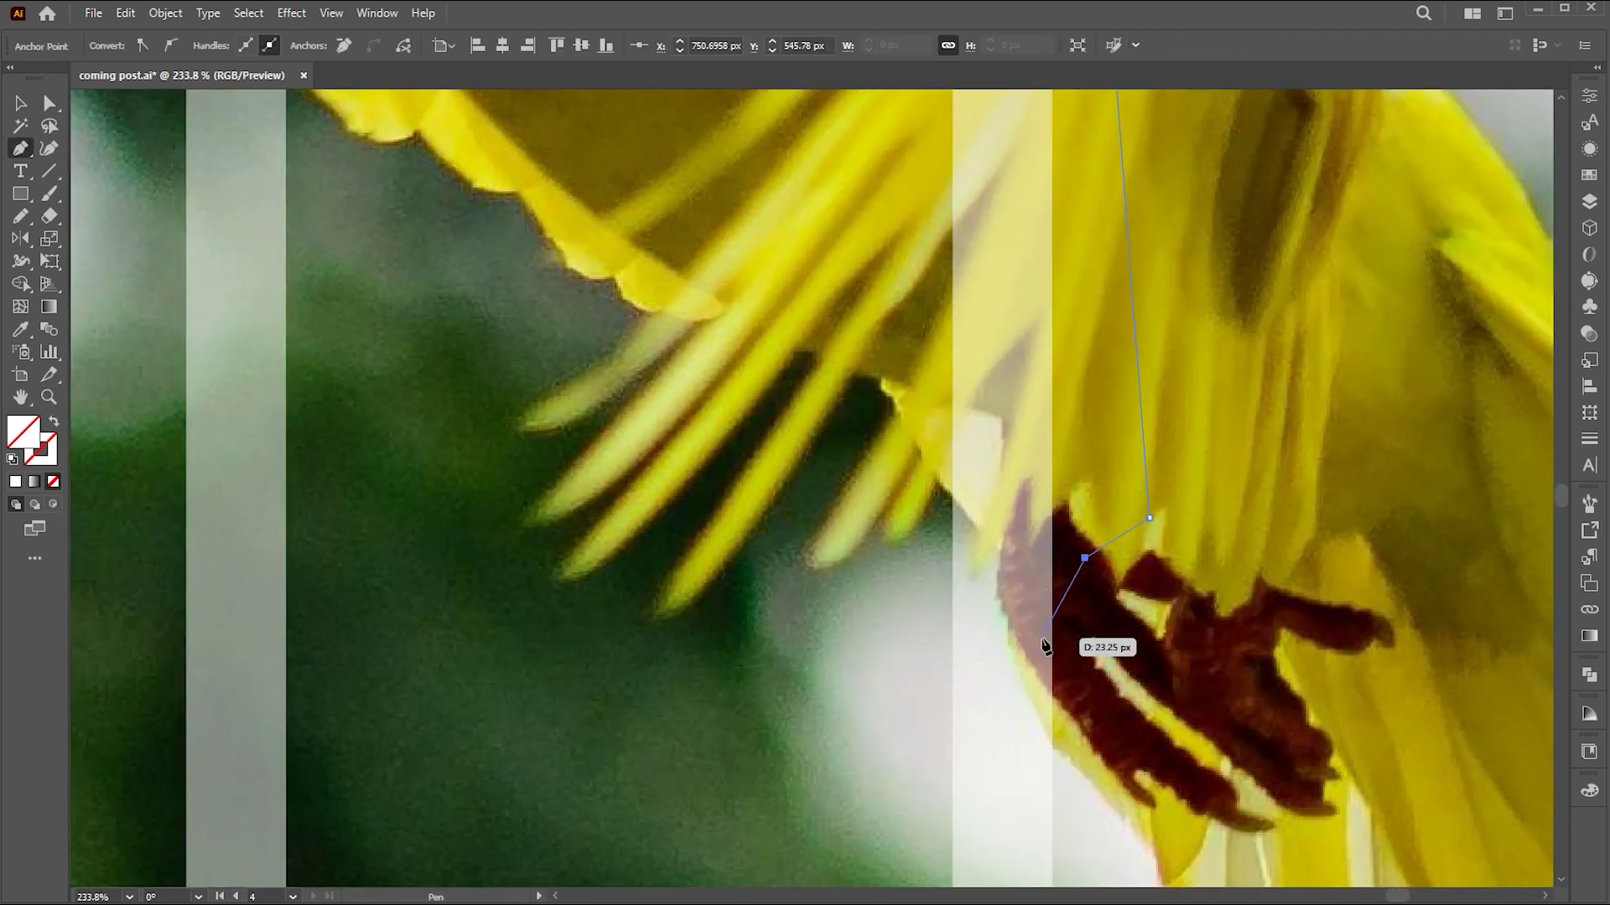
- Bring the path back from the feet and trace the rear wing's lower feather edge up to the gap between strips two and three
left_click_drag(692, 369, 1024, 763)
left_click(784, 514)
left_click(704, 499)
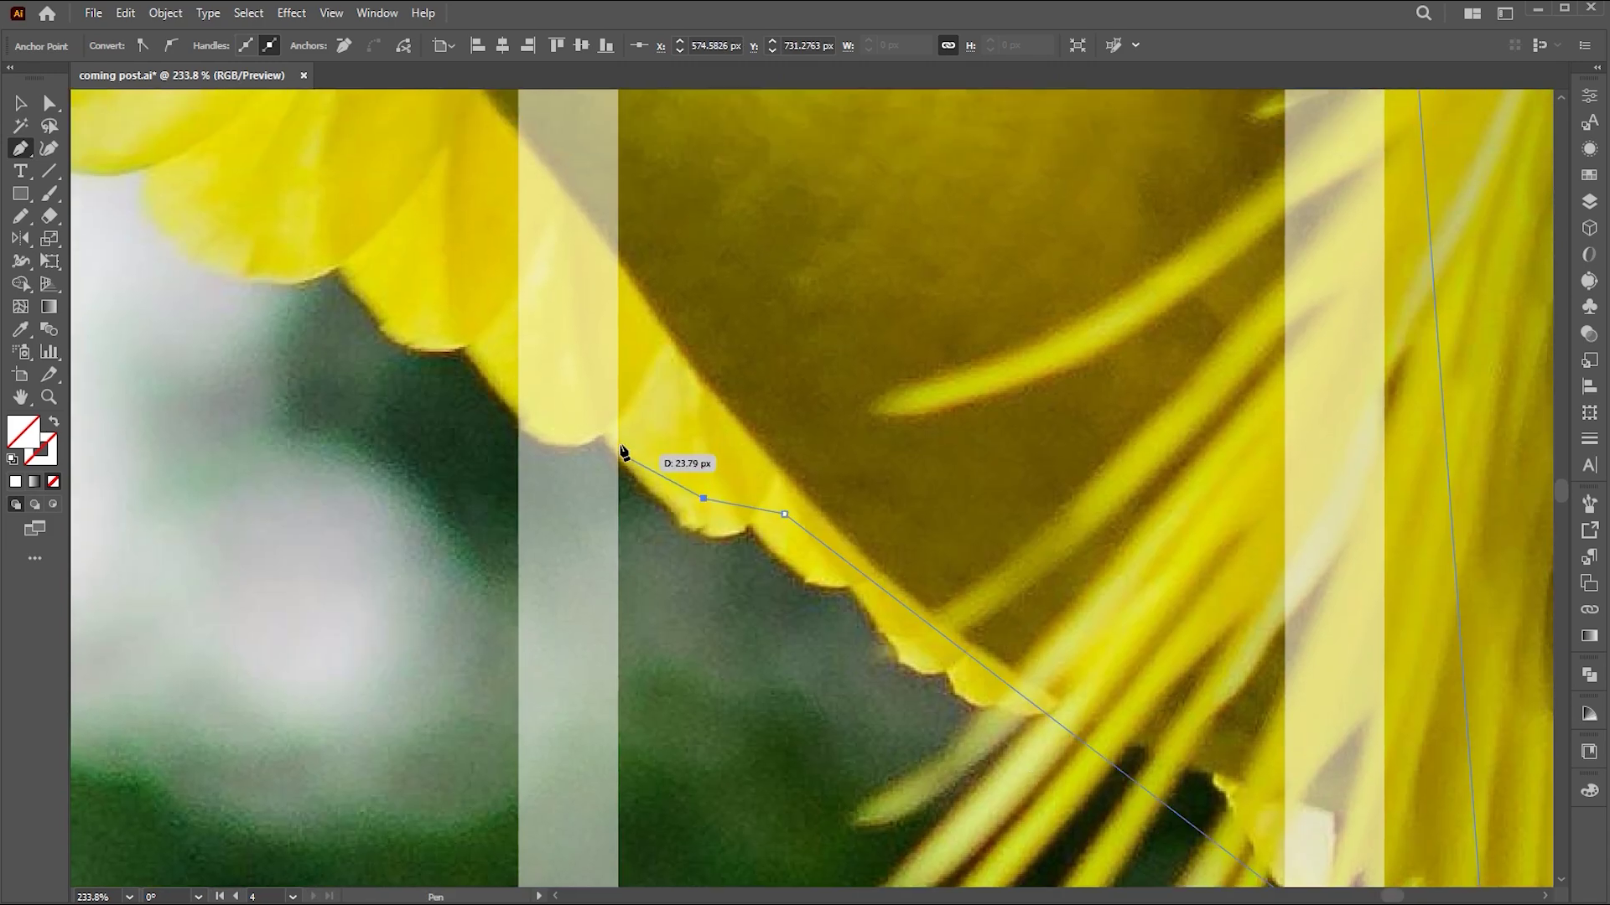
left_click(619, 457)
left_click(611, 441)
left_click(609, 430)
- Run the path up through the inside of the rear wing and close it at the wing's upper edge
left_click_drag(502, 415, 438, 350)
left_click_drag(401, 297, 858, 880)
left_click(643, 657)
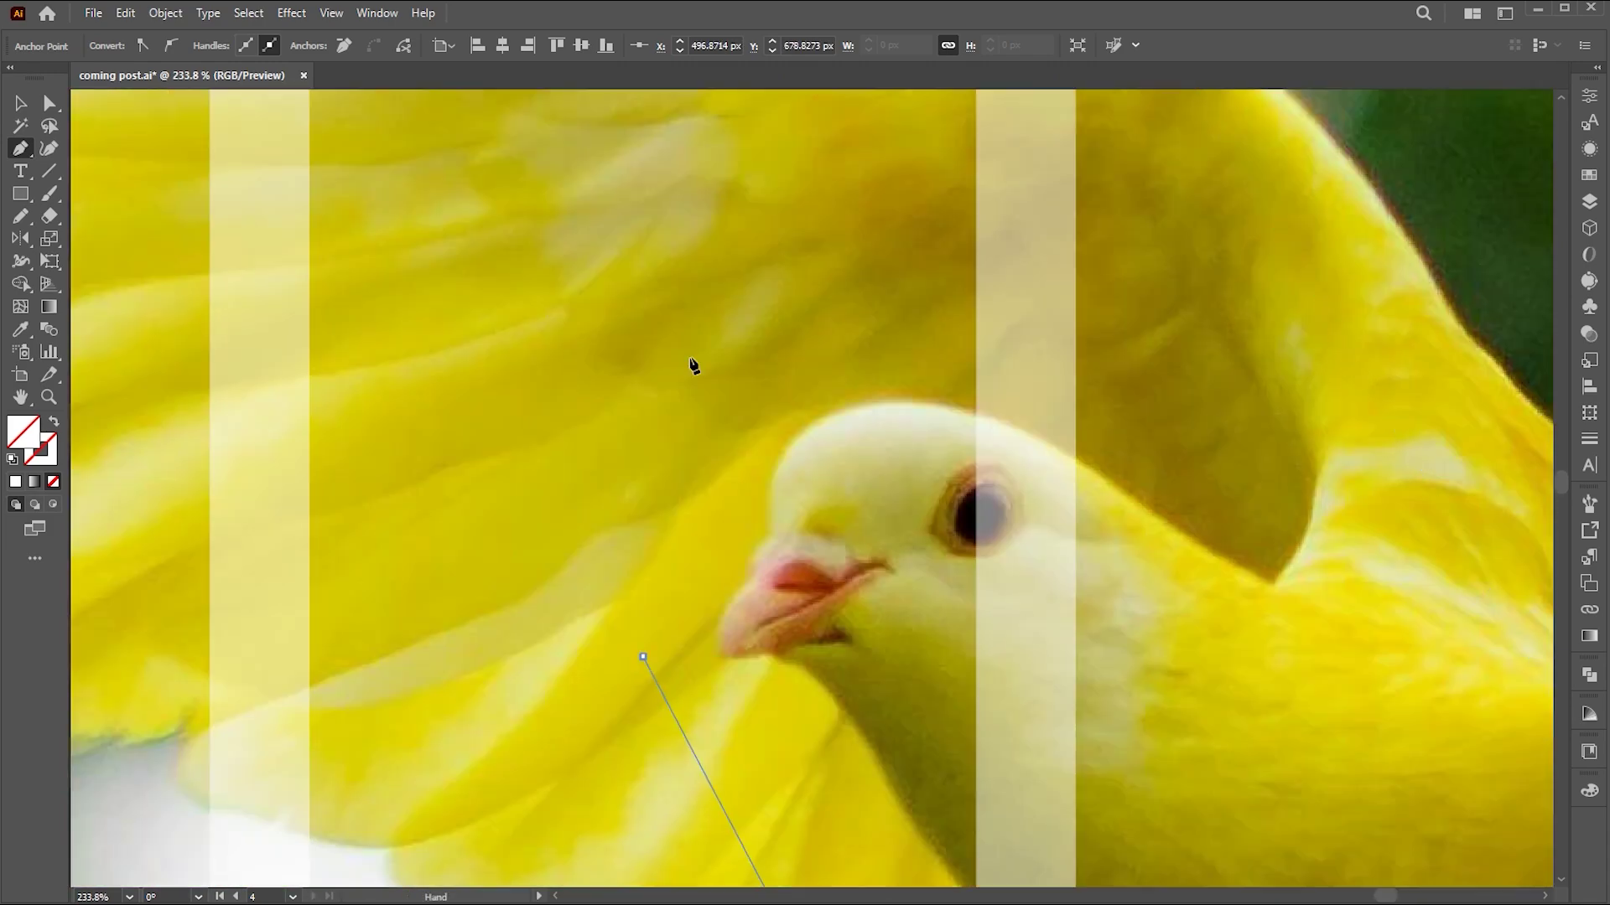
left_click_drag(693, 367, 679, 864)
left_click(702, 541)
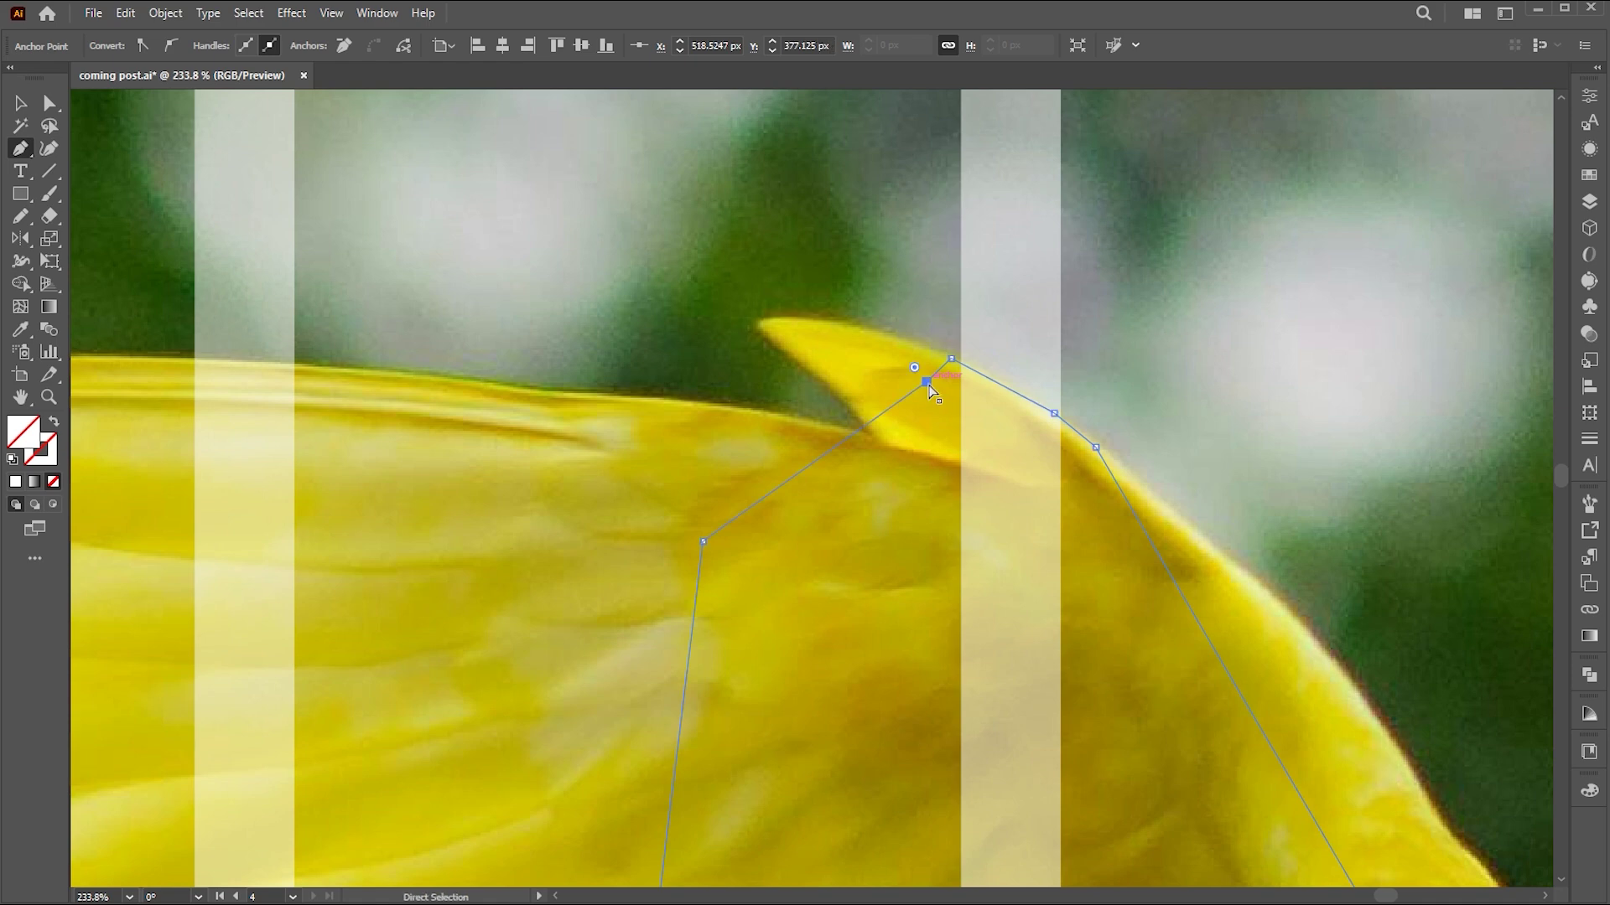
- Fill the traced yellow bird outline with white sampled from the artboard using the Eyedropper
key("v")
key("ctrl+0")
left_click(25, 333)
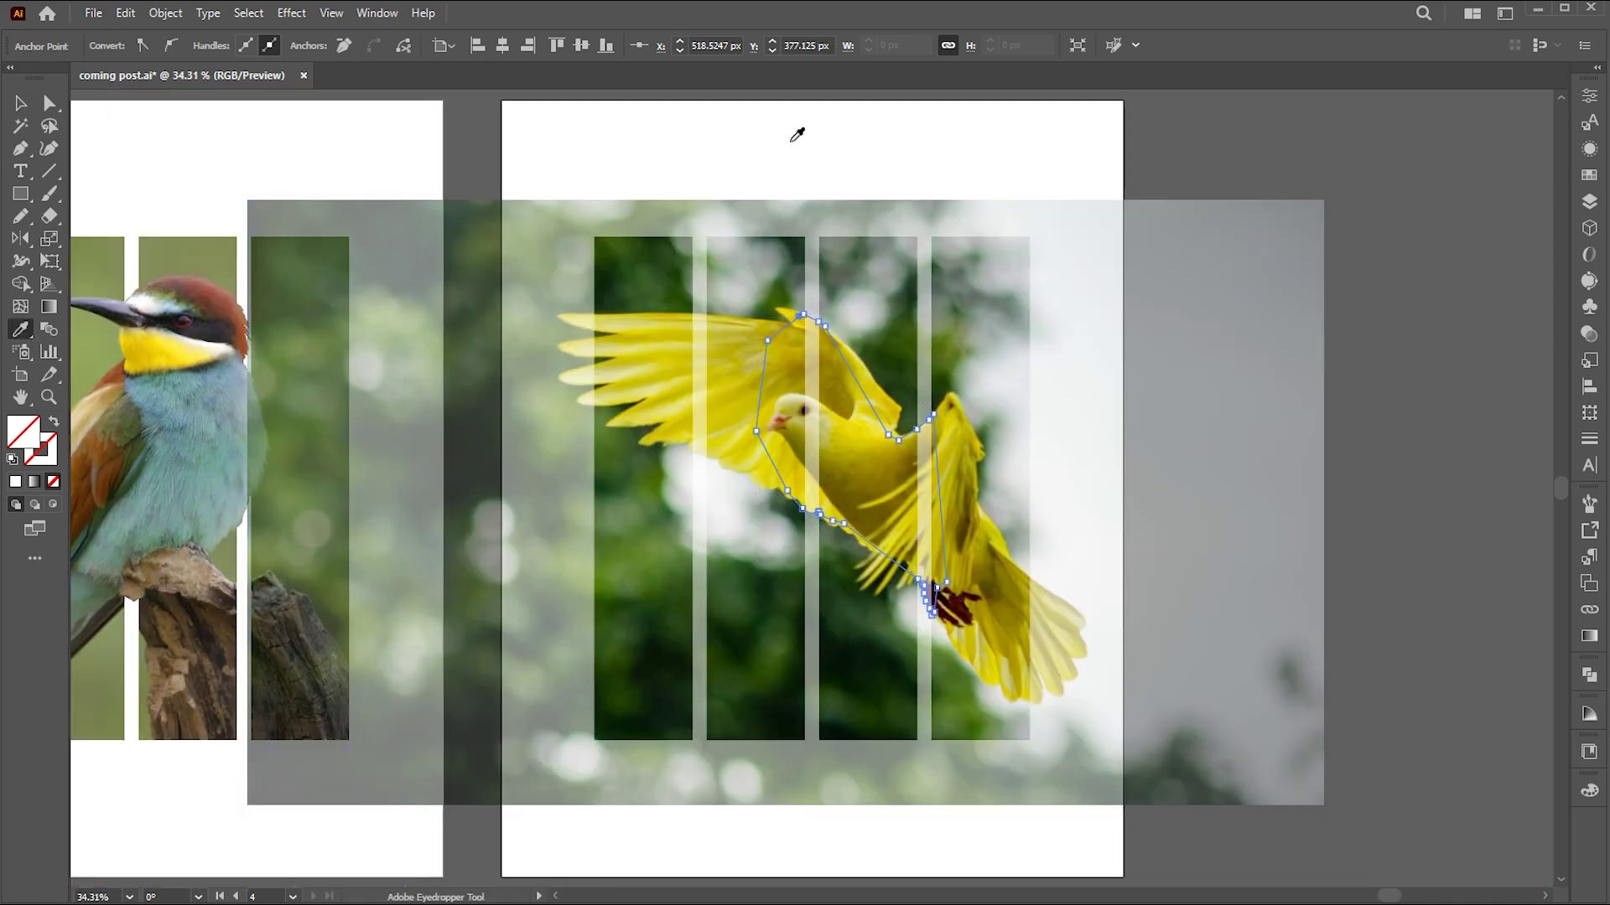
left_click(798, 138)
- Set the opacity of the front yellow bird photo to 100%
key("v")
left_click(944, 253)
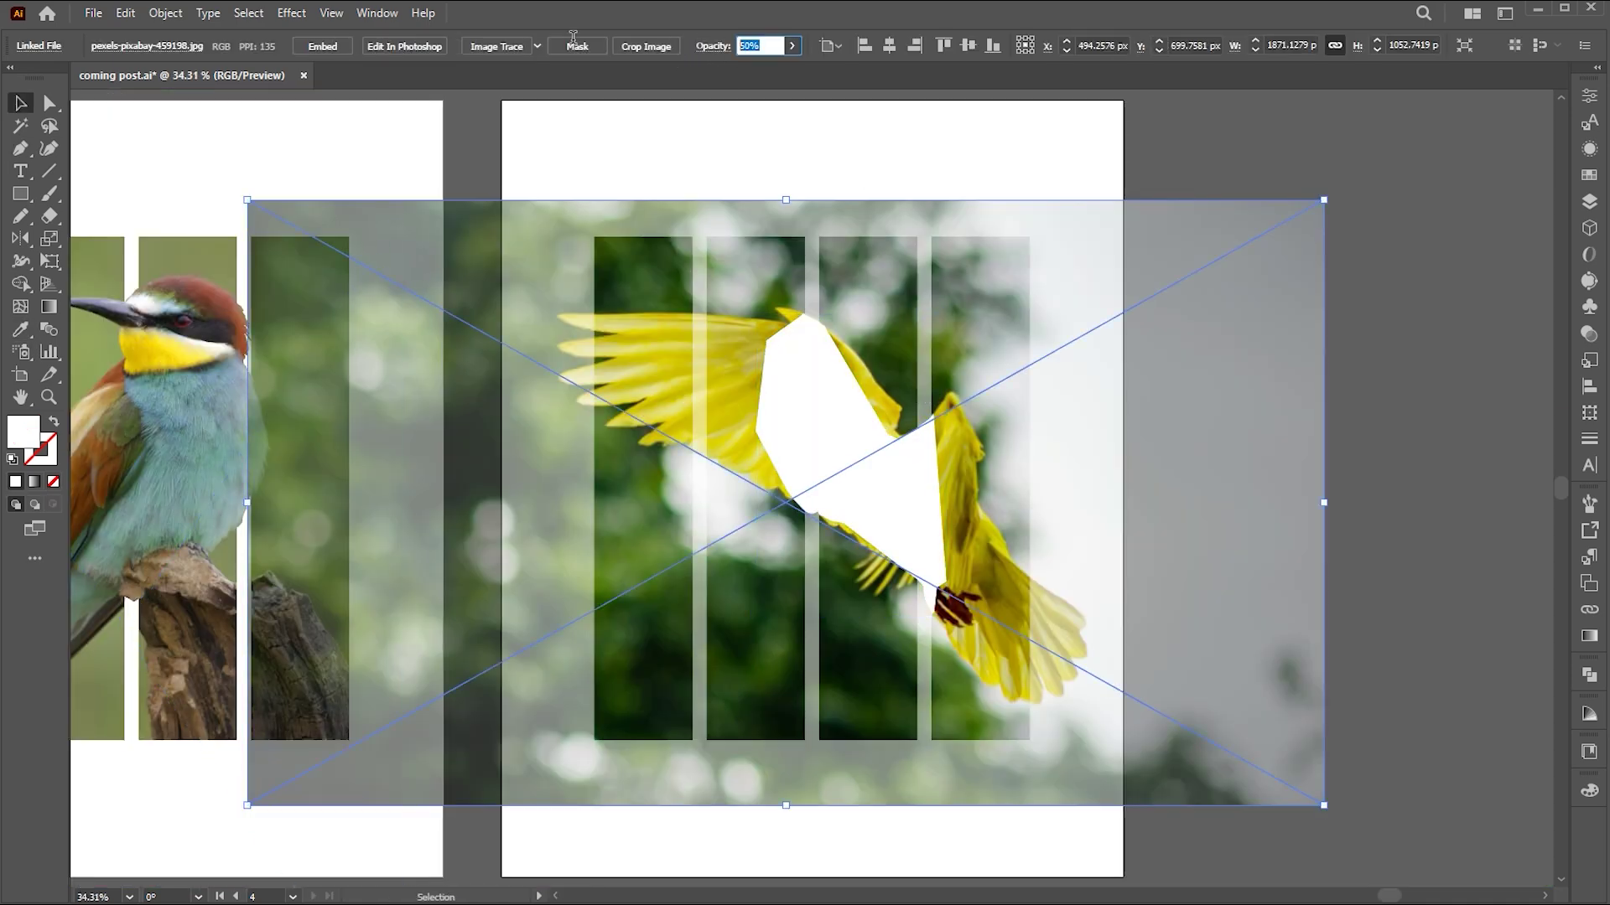
type("100")
key("Return")
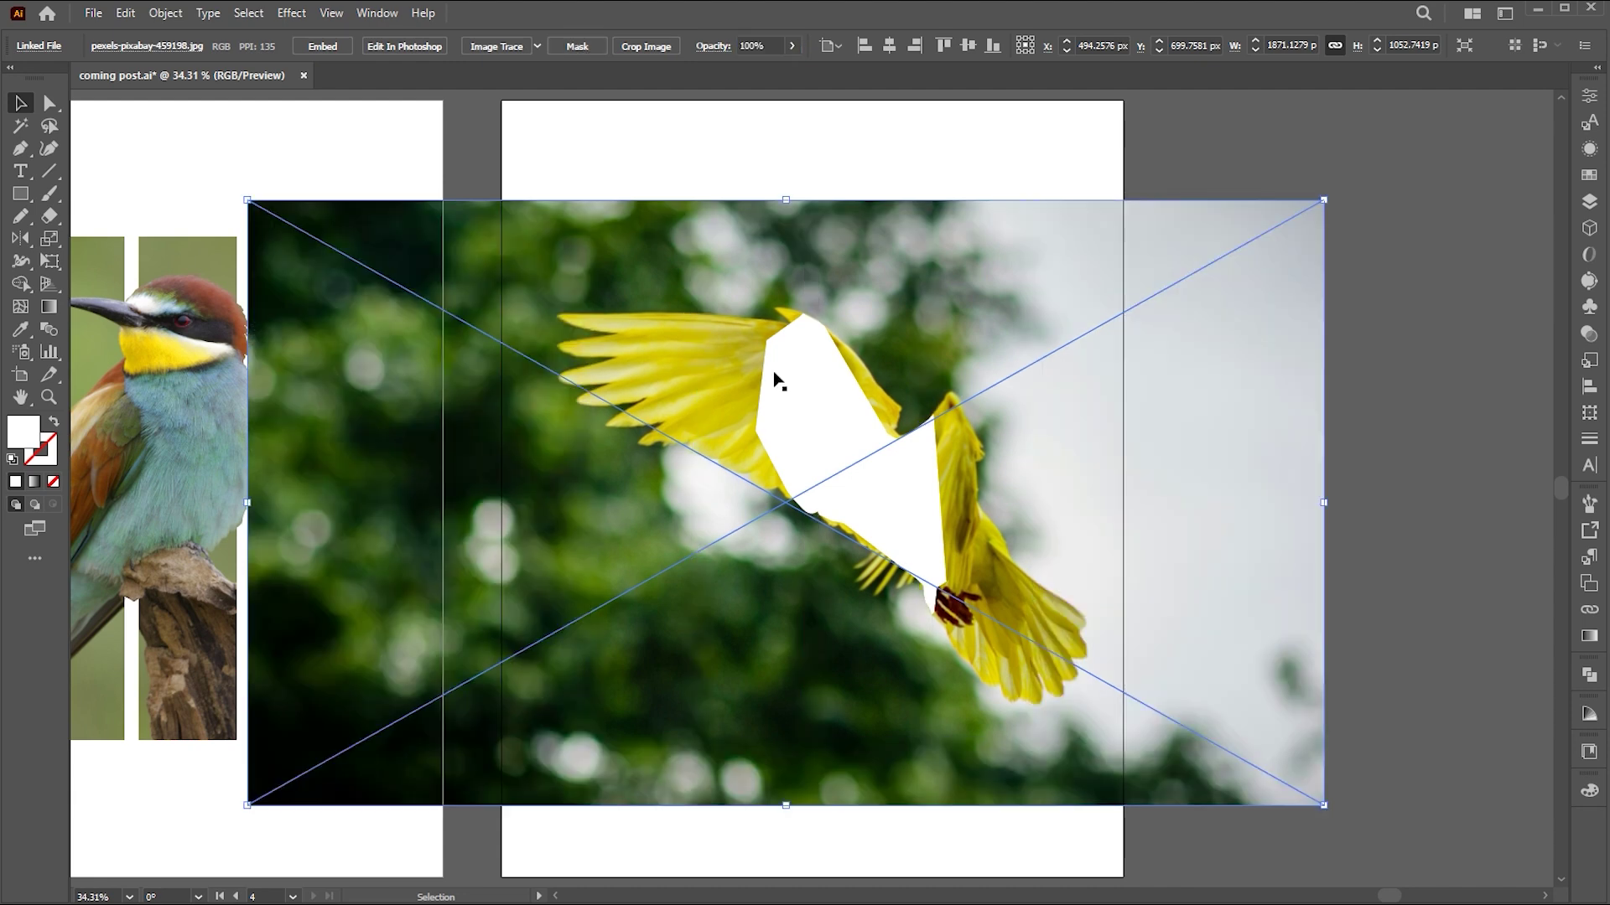
- Make a clipping mask from the white outline and the front yellow bird photo
left_click(801, 370, "shift")
right_click(804, 355)
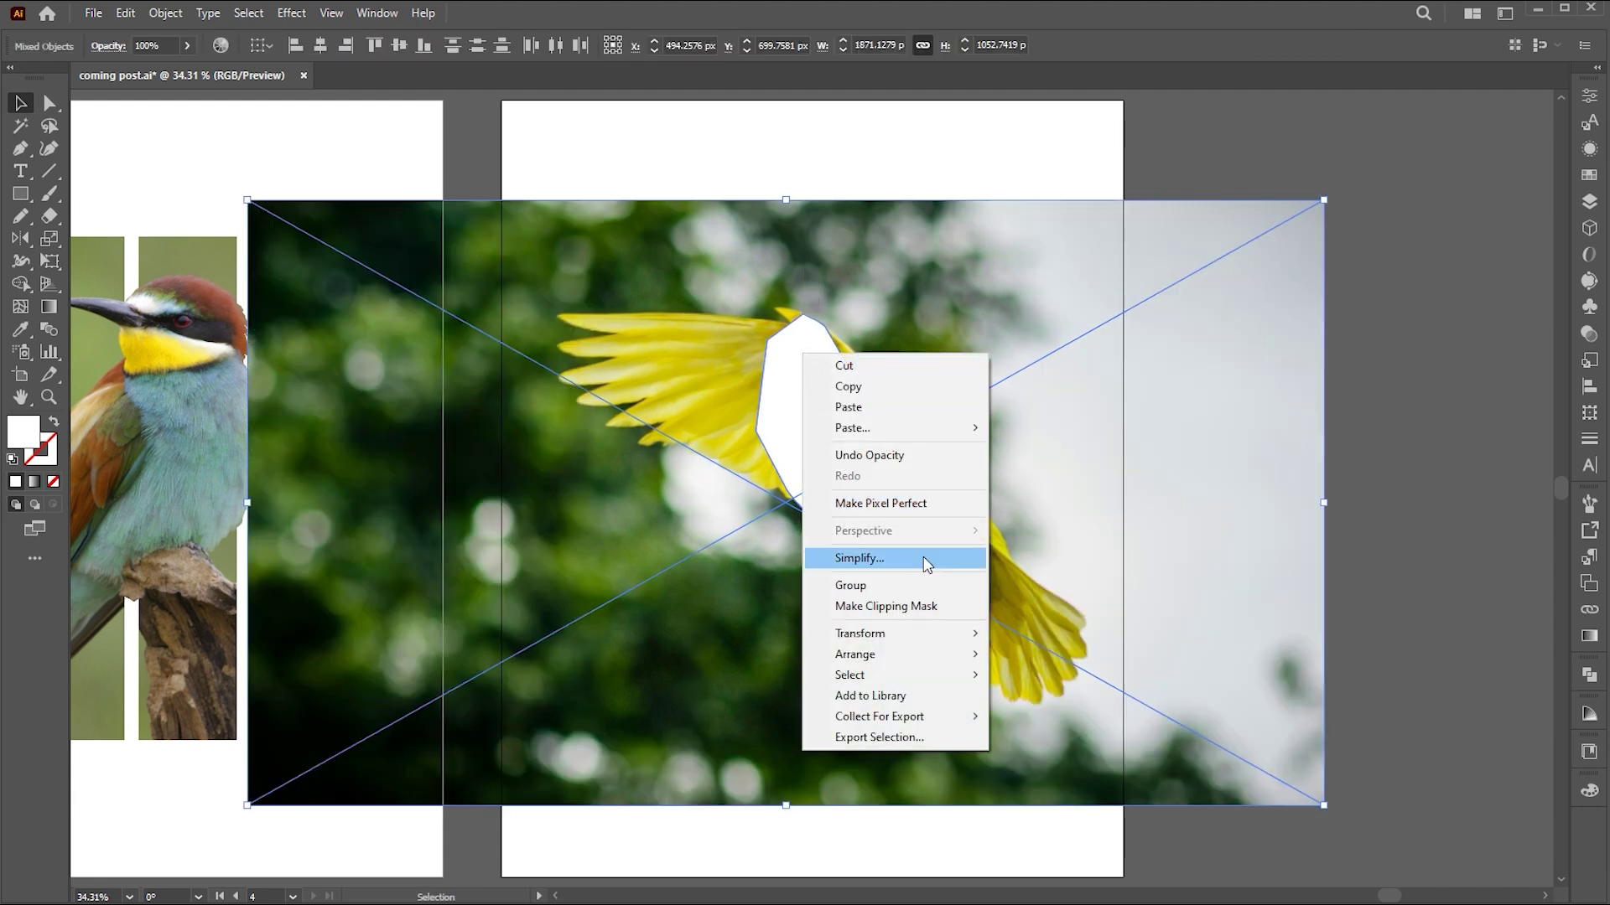
left_click(885, 607)
left_click(1337, 470)
scroll(1097, 393, "left", 1)
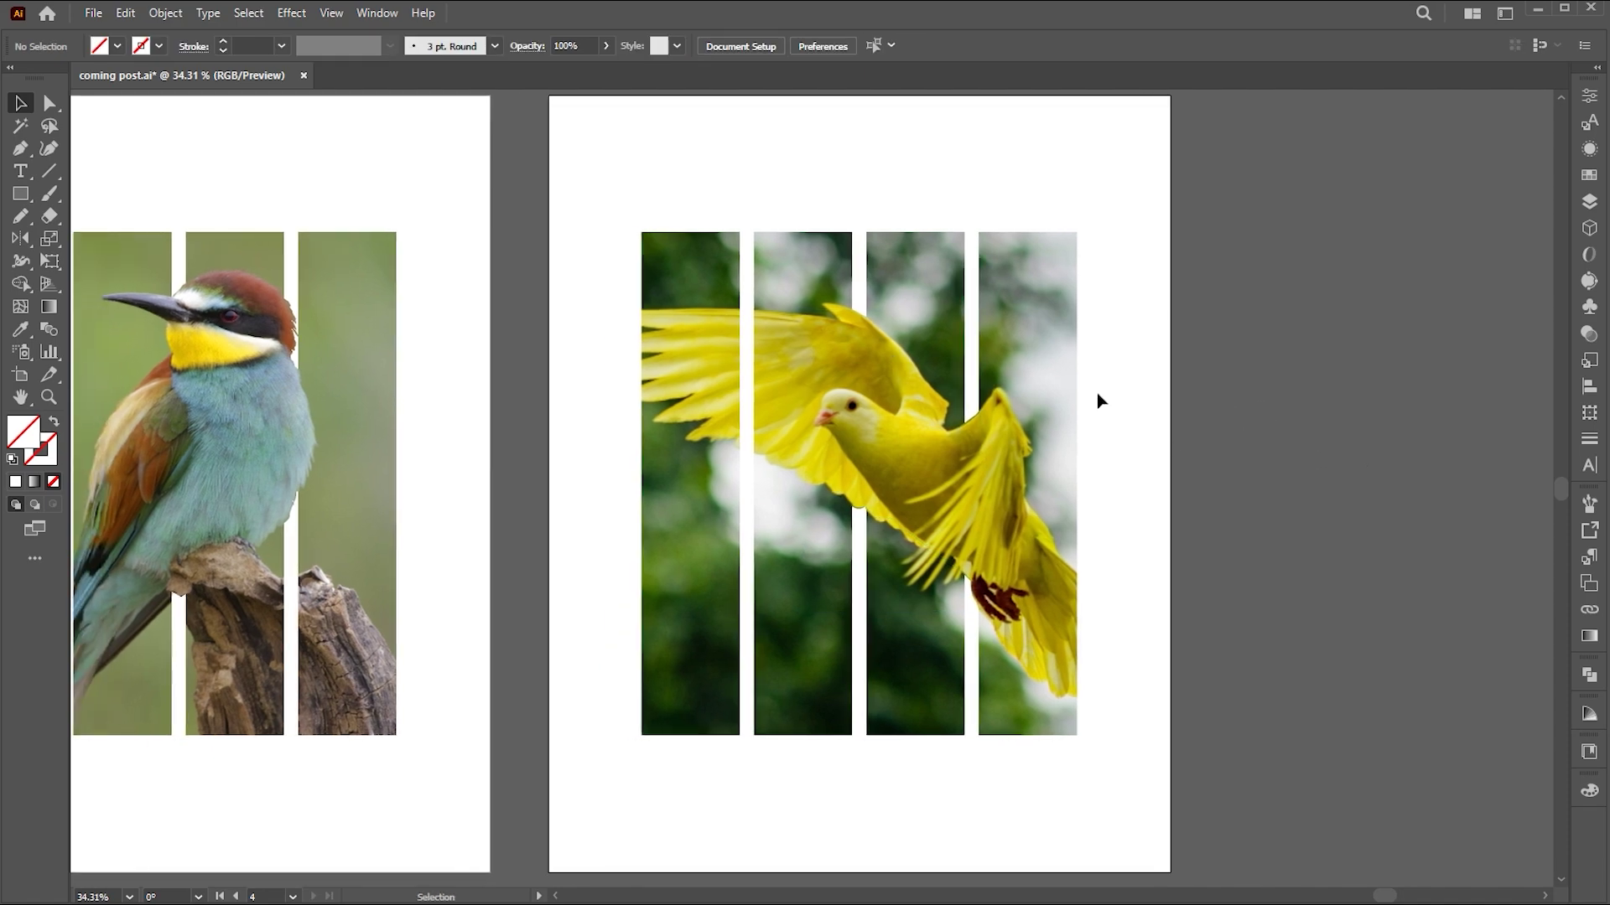
- Move the mask's middle anchor in the gap between strips three and four closer to the bird's shoulder edge
key("ctrl+space")
left_click_drag(984, 265, 1160, 482)
key("ctrl+space")
left_click_drag(1093, 440, 1341, 440)
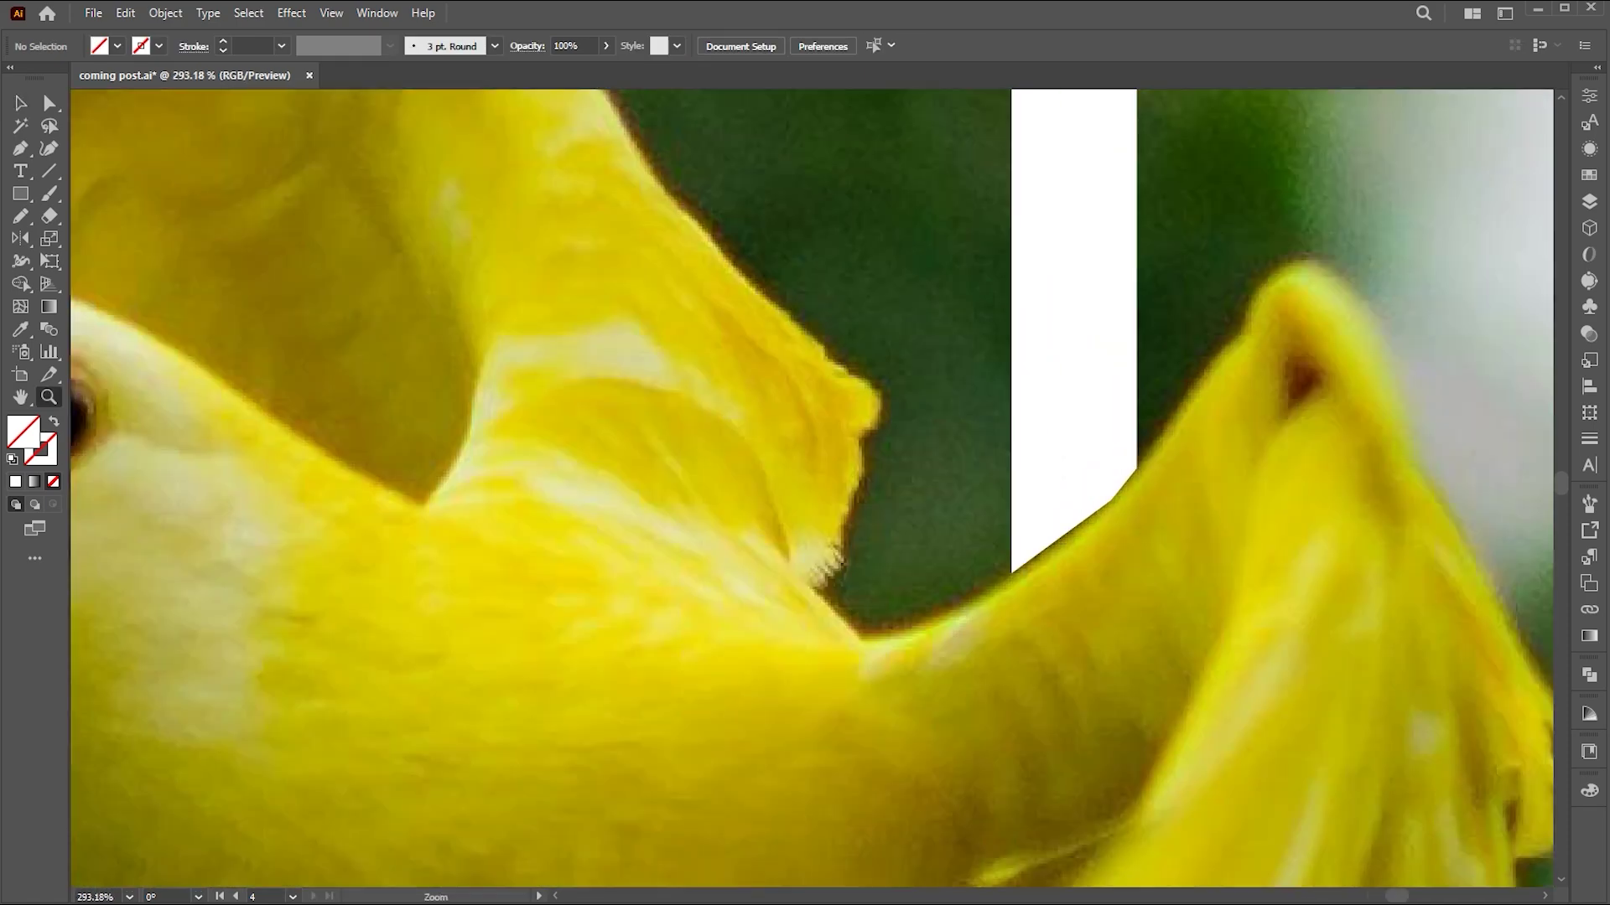
left_click(1105, 587)
left_click(50, 104)
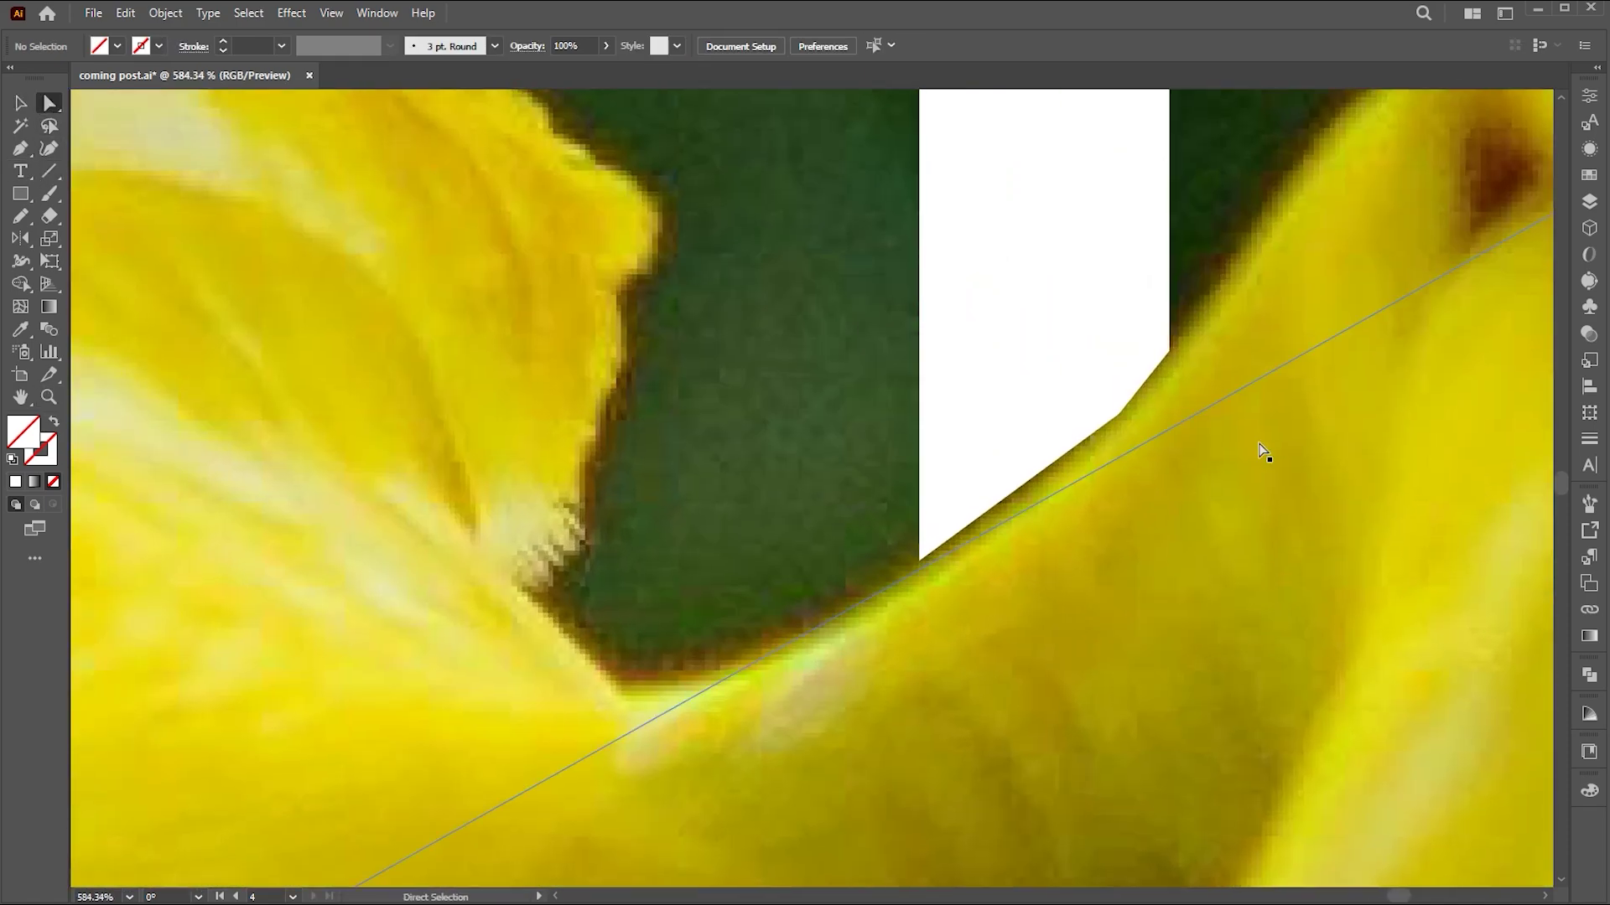
left_click(1110, 424)
left_click_drag(1119, 416, 1109, 435)
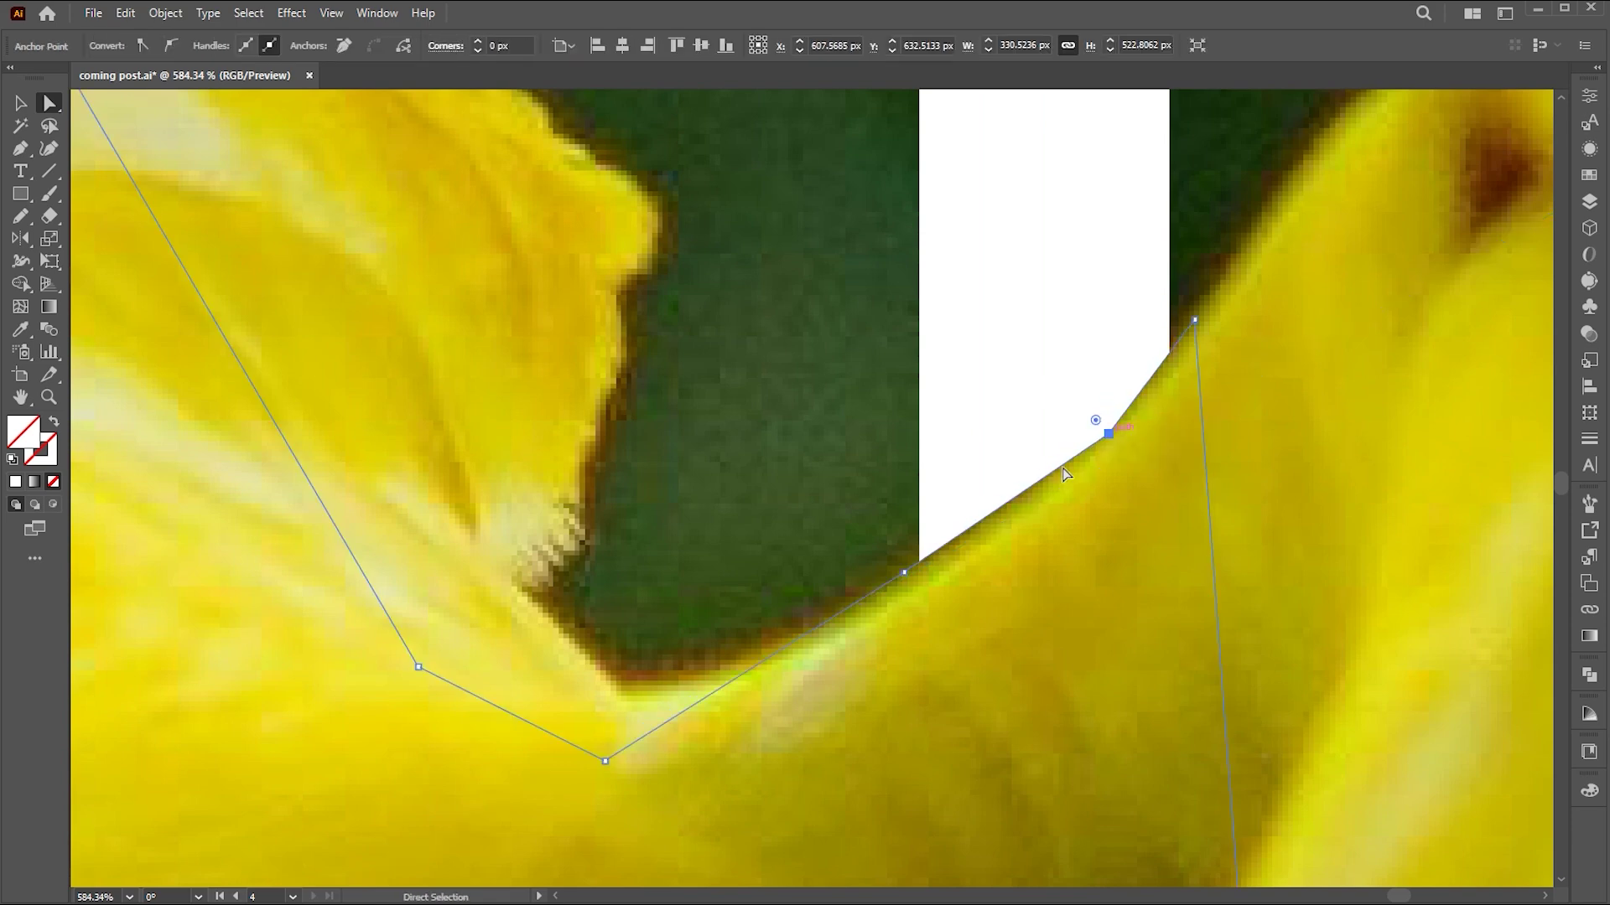
- Fine-tune the anchors along the shoulder in that gap and round the middle corner to a radius of about 41 px
left_click_drag(901, 575, 915, 600)
left_click_drag(1108, 434, 1109, 446)
left_click_drag(917, 602, 919, 574)
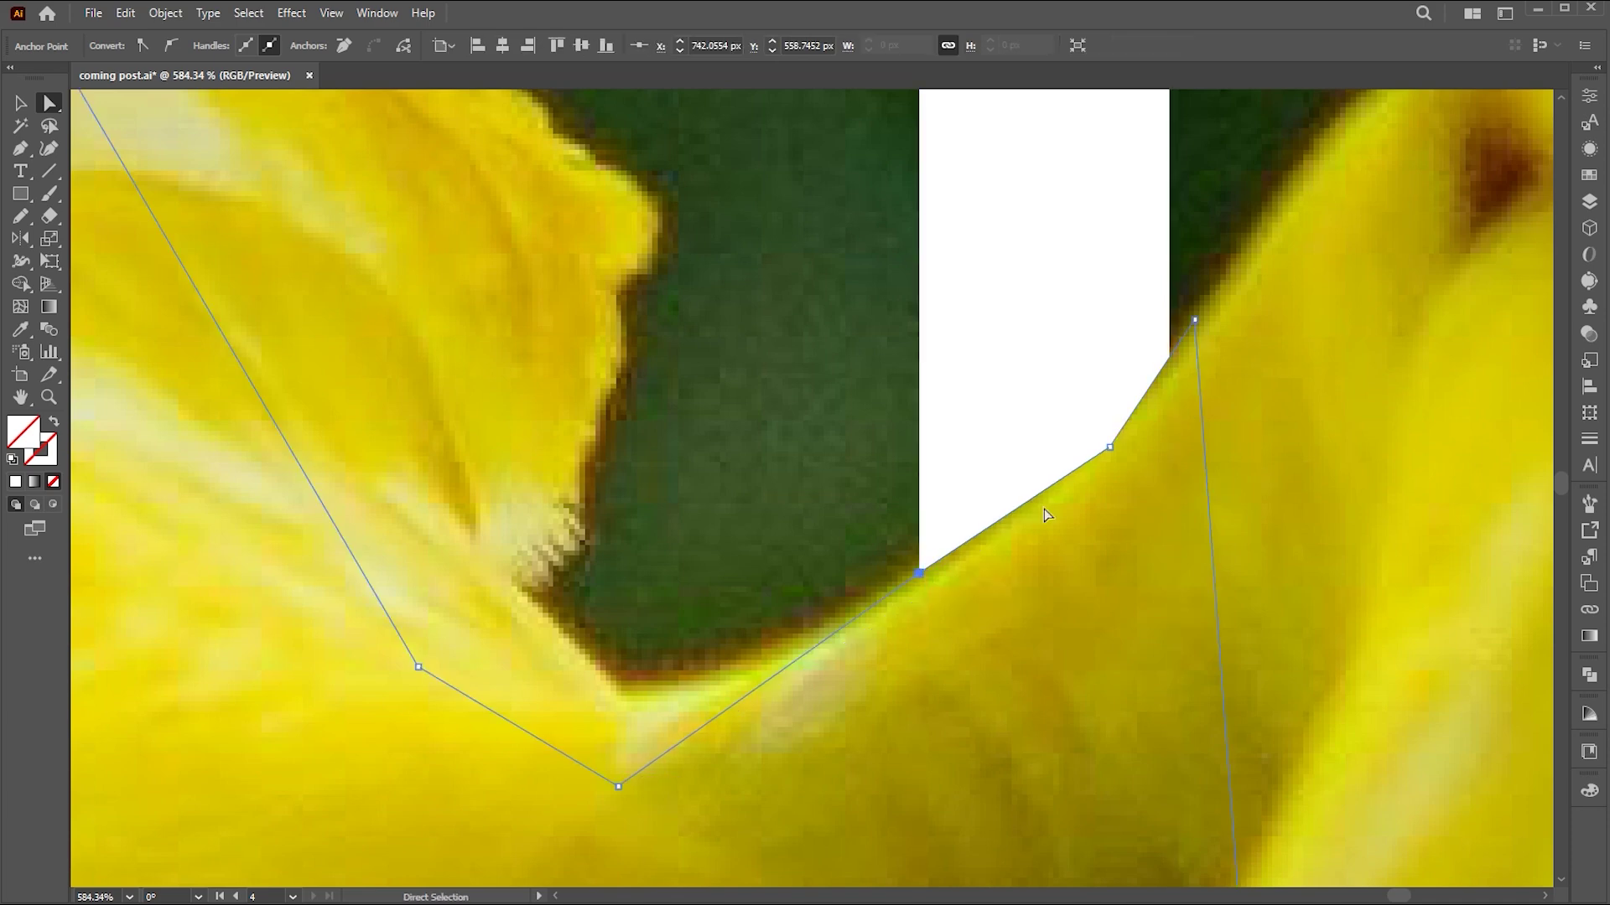
left_click_drag(1103, 437, 705, 284)
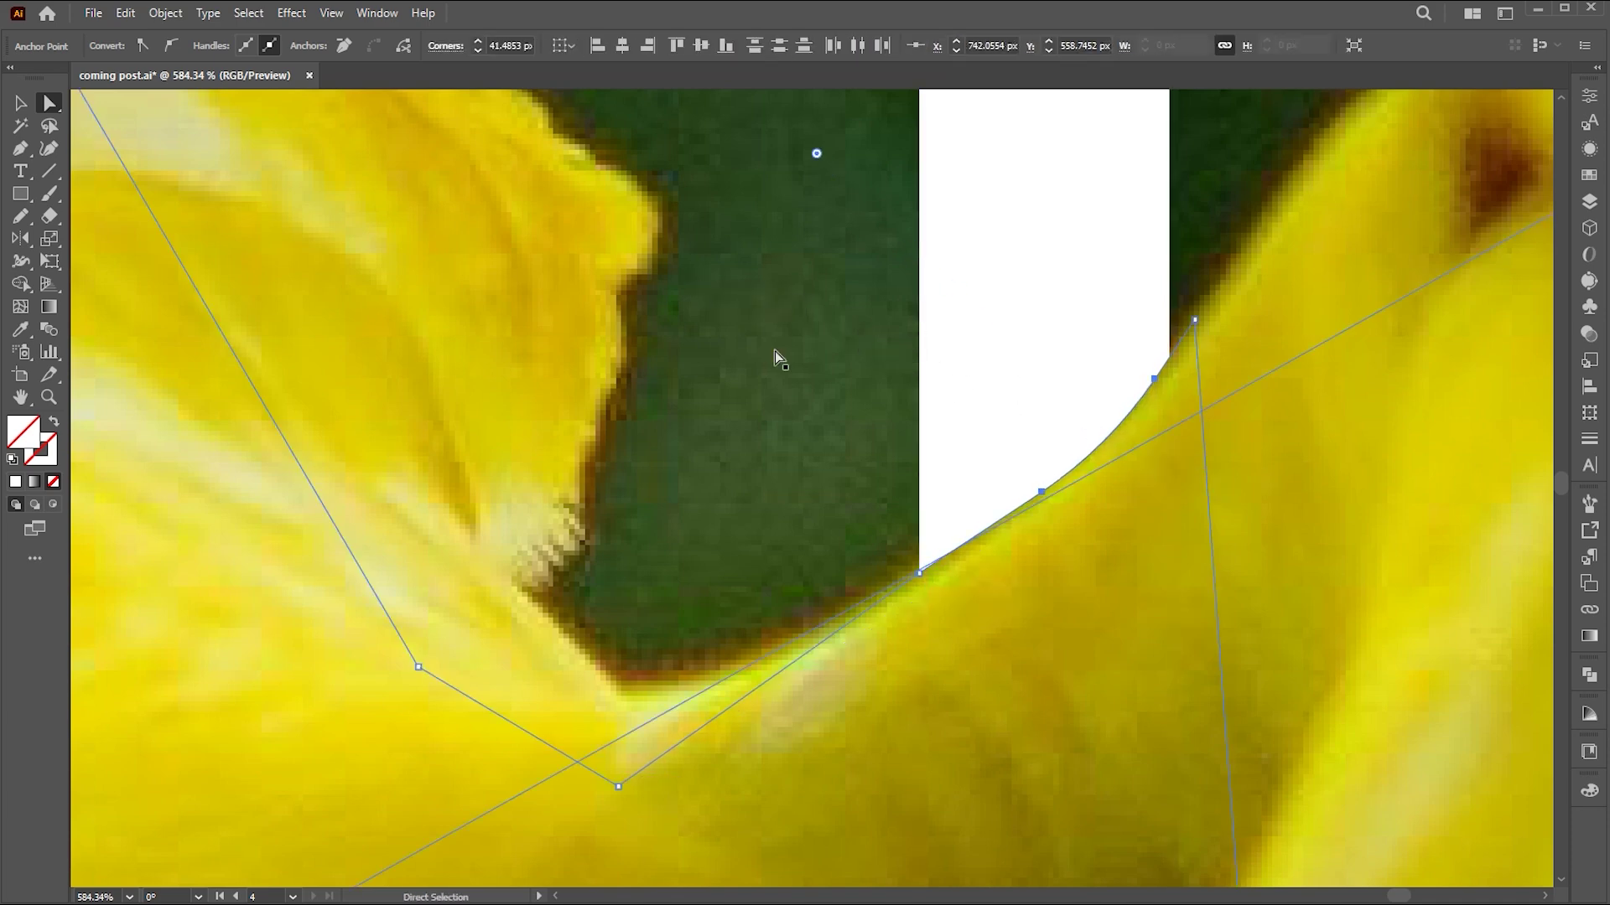
- Examine the pop-out strip designs on both artboards side by side
key("z")
left_click_drag(777, 345, 463, 309)
left_click_drag(639, 349, 436, 342)
key("v")
left_click(1110, 373)
left_click_drag(913, 398, 1441, 444)
key("z")
left_click_drag(1111, 445, 1072, 445)
left_click(1072, 444, "alt")
left_click_drag(836, 500, 890, 520)
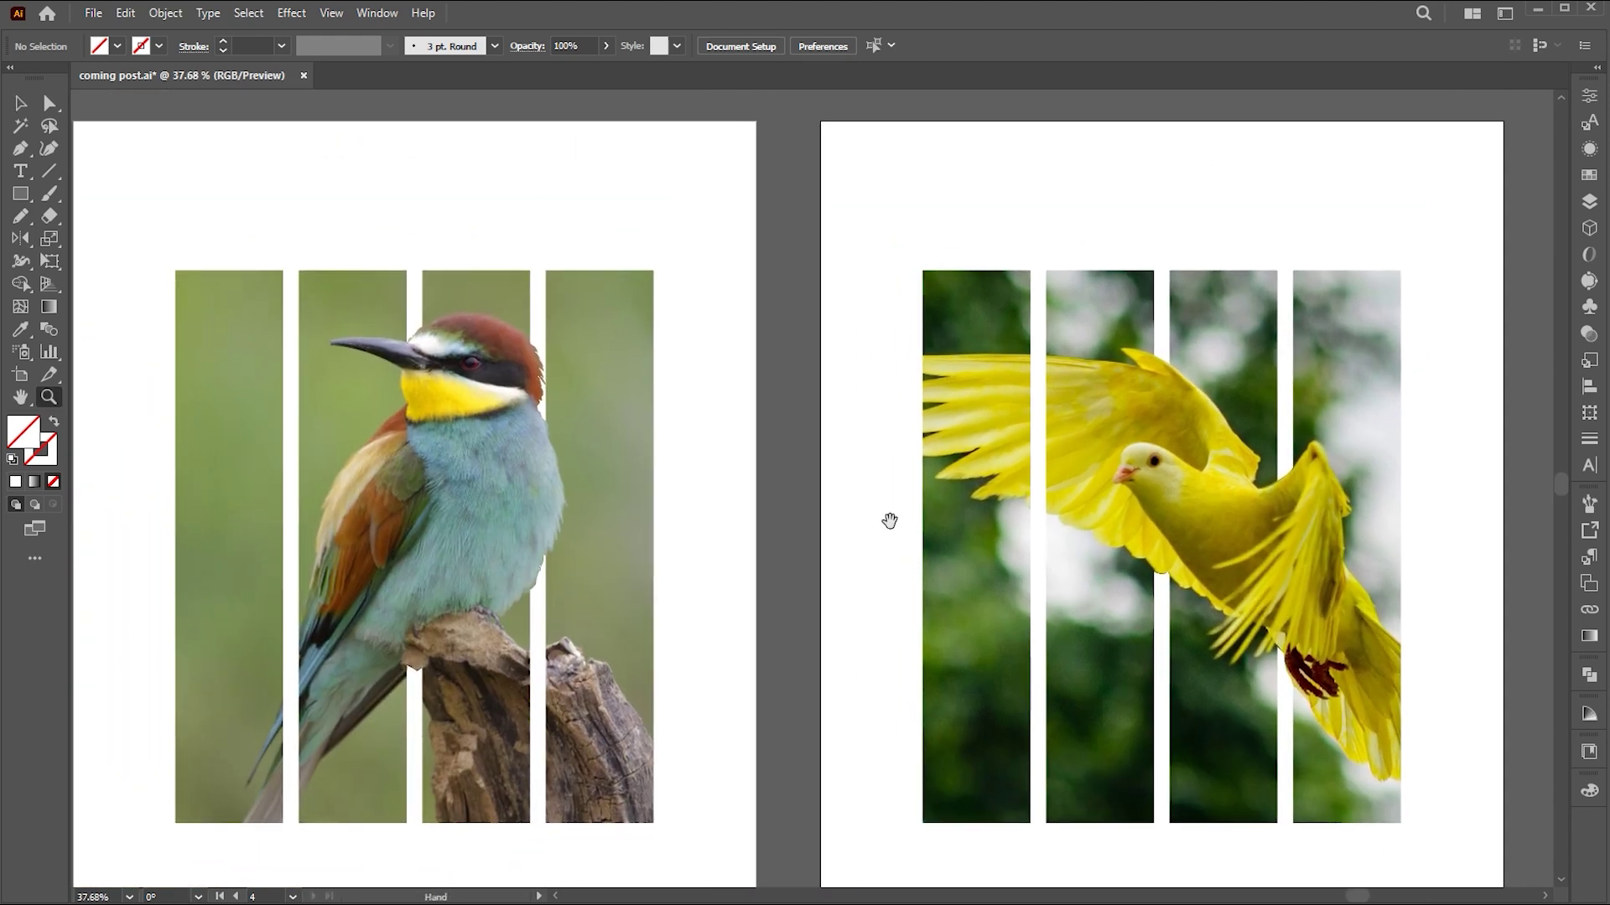